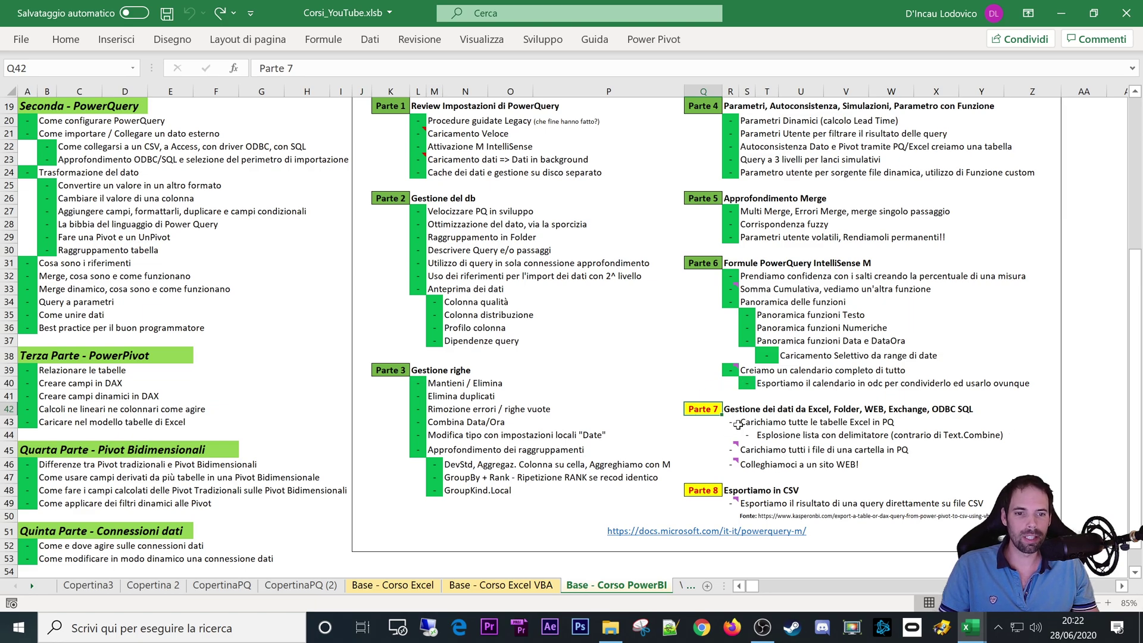
# Move from the Parte 7 notes to the L21_ImportExcel_ContrarioTextCombine workbook
pyautogui.moveTo(743, 425); pyautogui.dragTo(921, 421)
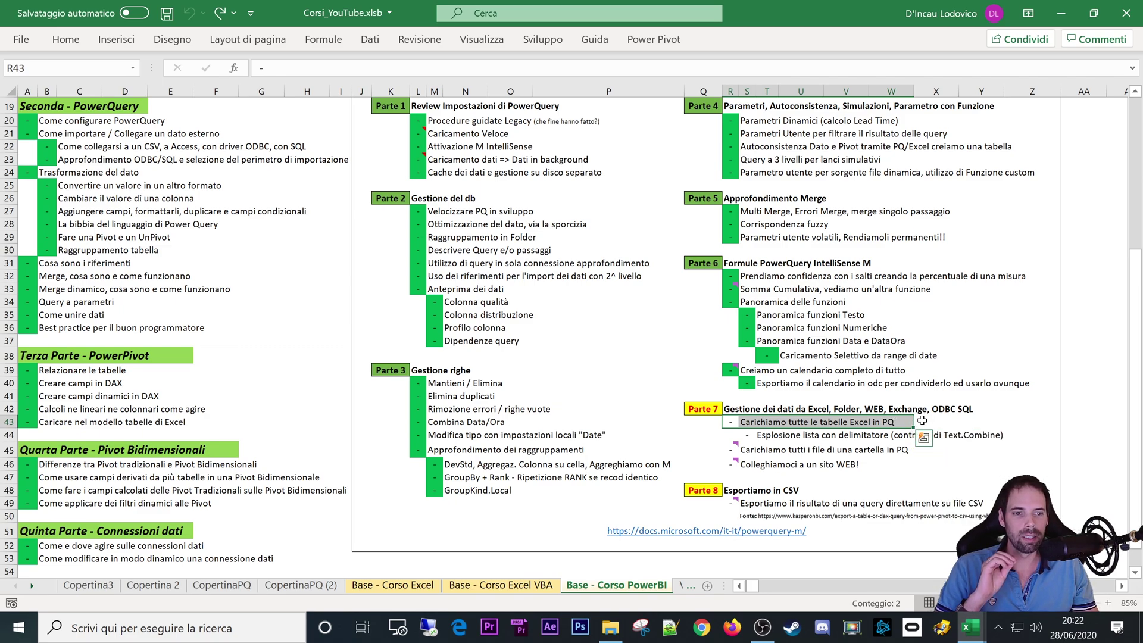
pyautogui.click(921, 421)
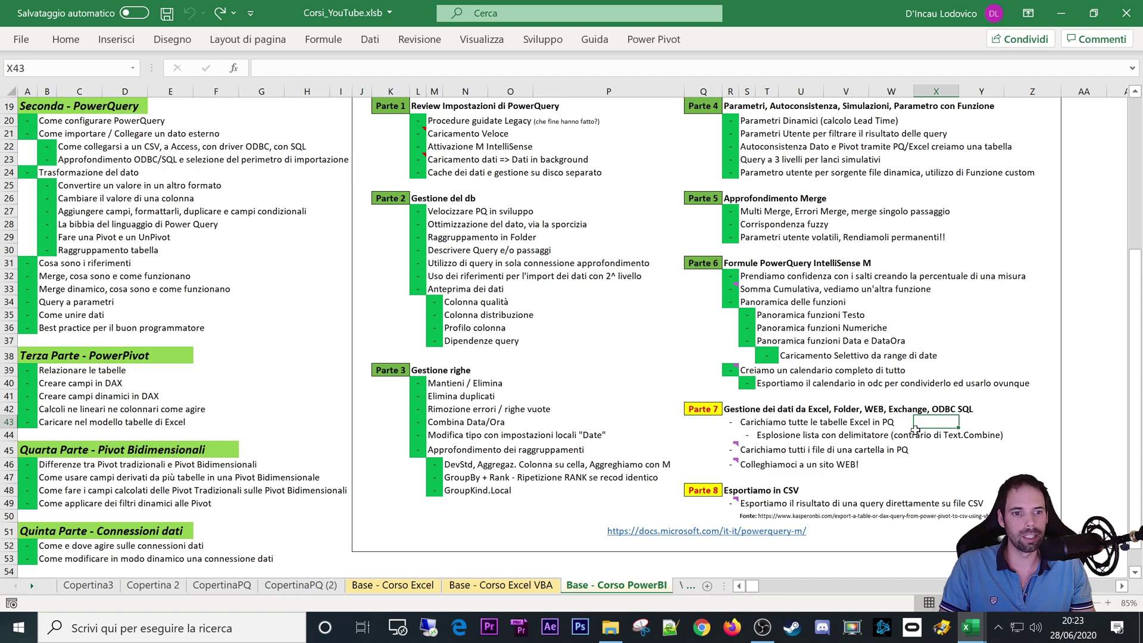
pyautogui.click(697, 411)
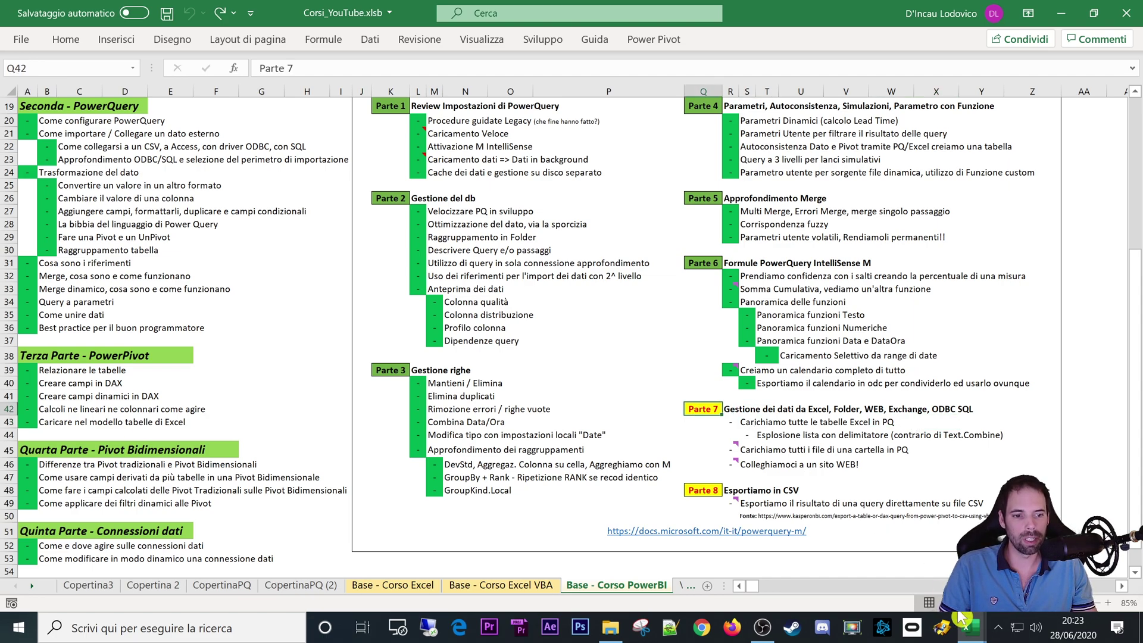
pyautogui.moveTo(968, 628)
pyautogui.click(1099, 512)
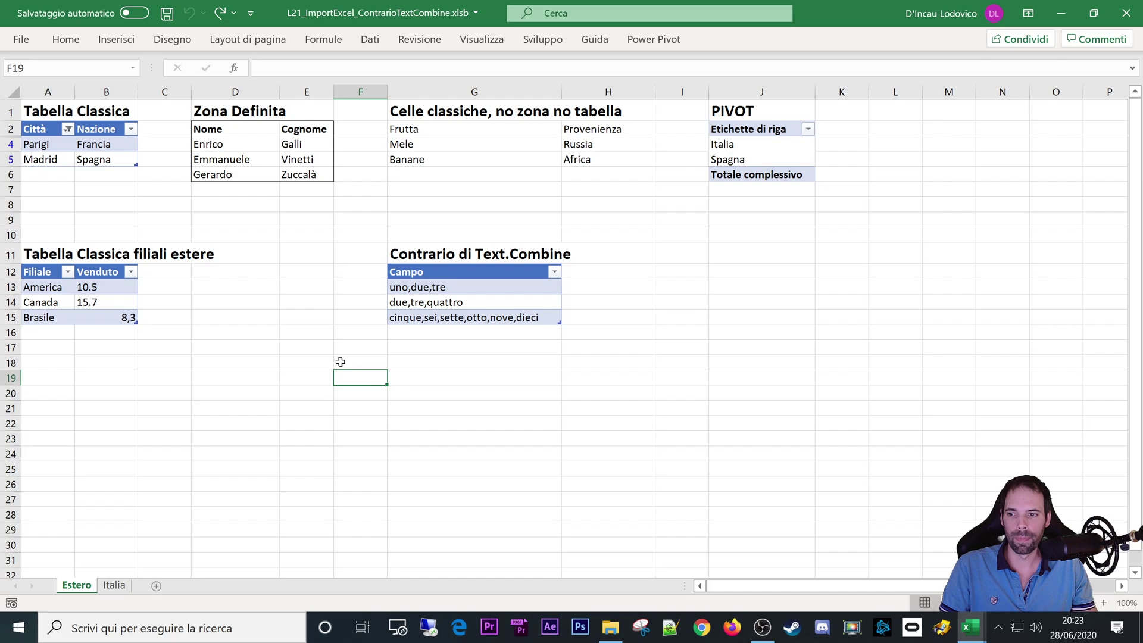
# Look over the Estero sheet's sample tables and briefly check the Italia sheet
pyautogui.click(235, 424)
pyautogui.click(360, 423)
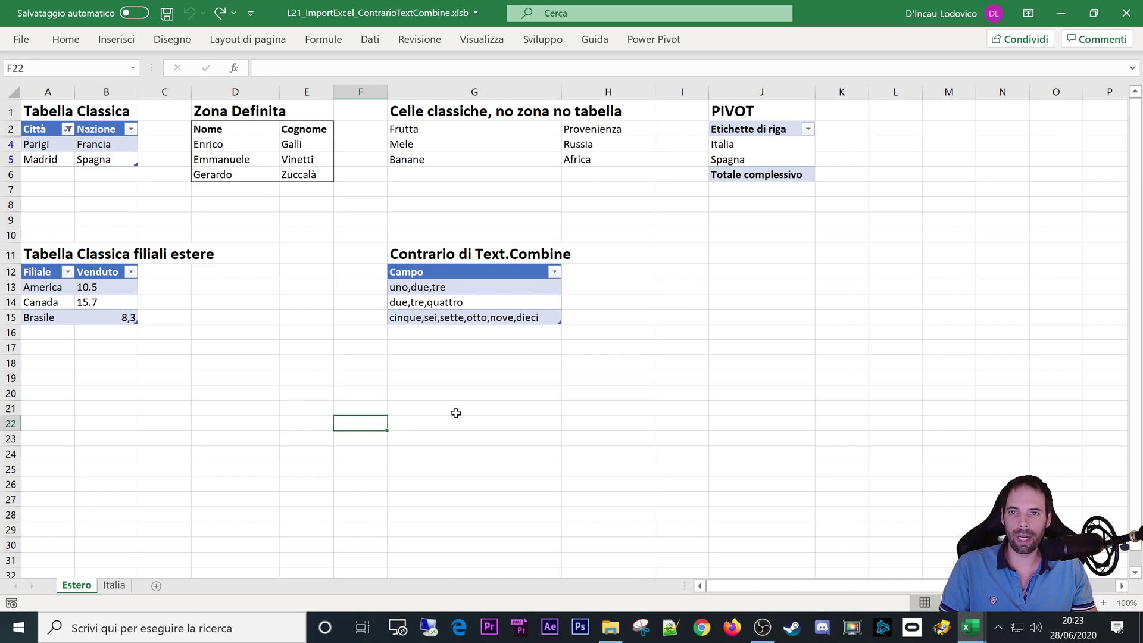
pyautogui.click(91, 144)
pyautogui.click(60, 302)
pyautogui.click(401, 301)
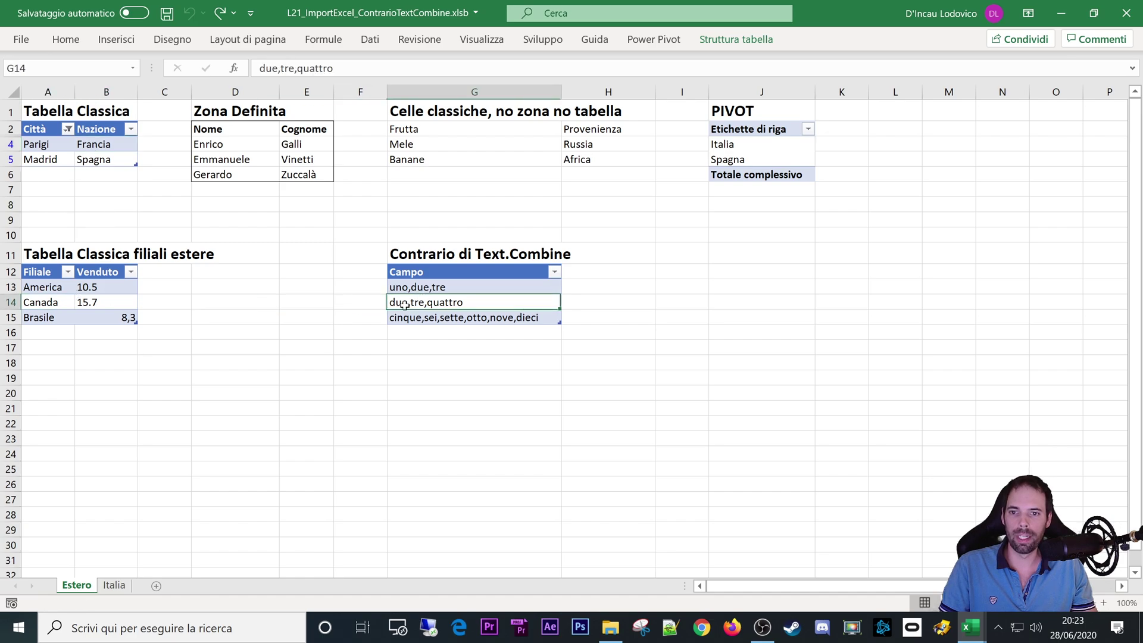
pyautogui.click(114, 585)
pyautogui.click(77, 585)
# Select D2:E6, pin the Dati ribbon, and confirm the range is named NomeCognome
pyautogui.moveTo(262, 378); pyautogui.dragTo(261, 364)
pyautogui.moveTo(212, 127); pyautogui.dragTo(314, 173)
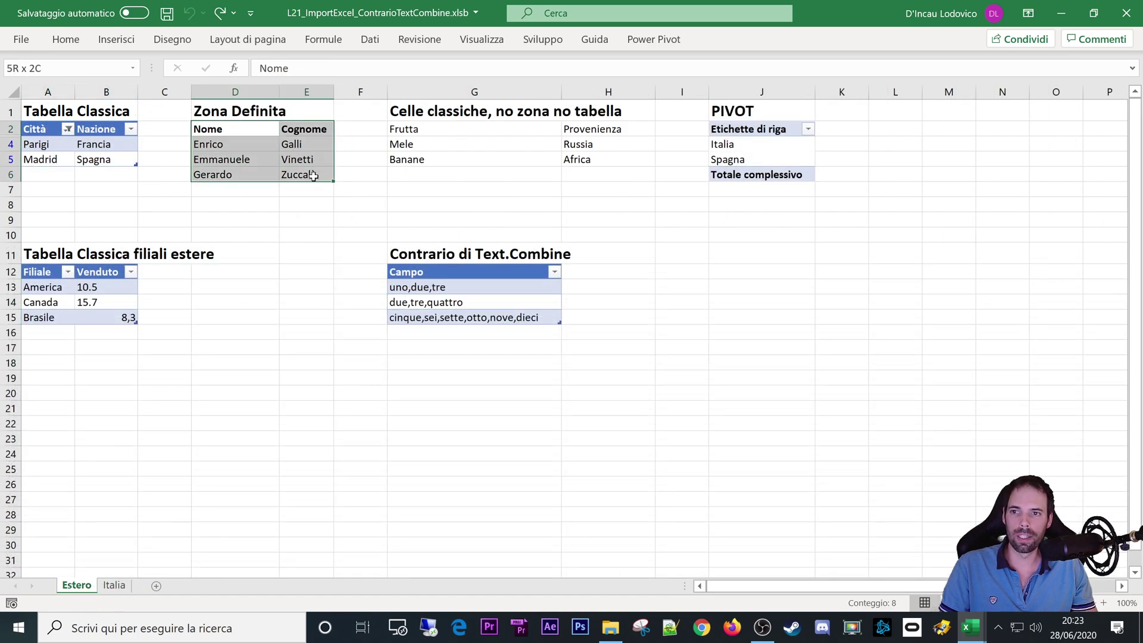
pyautogui.click(369, 39)
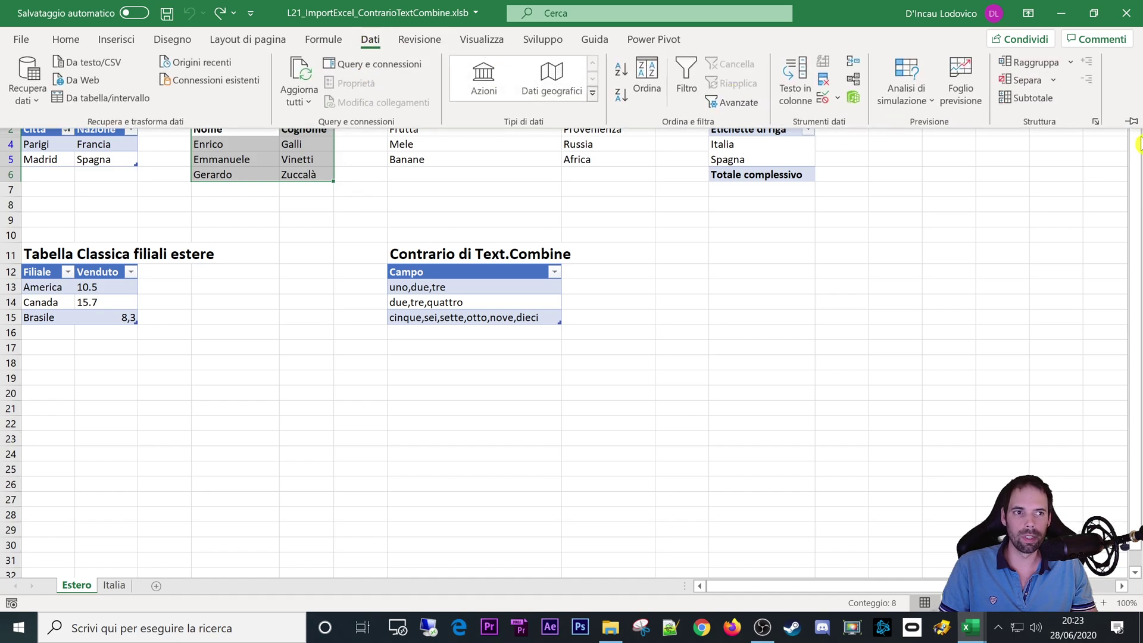
pyautogui.click(1132, 122)
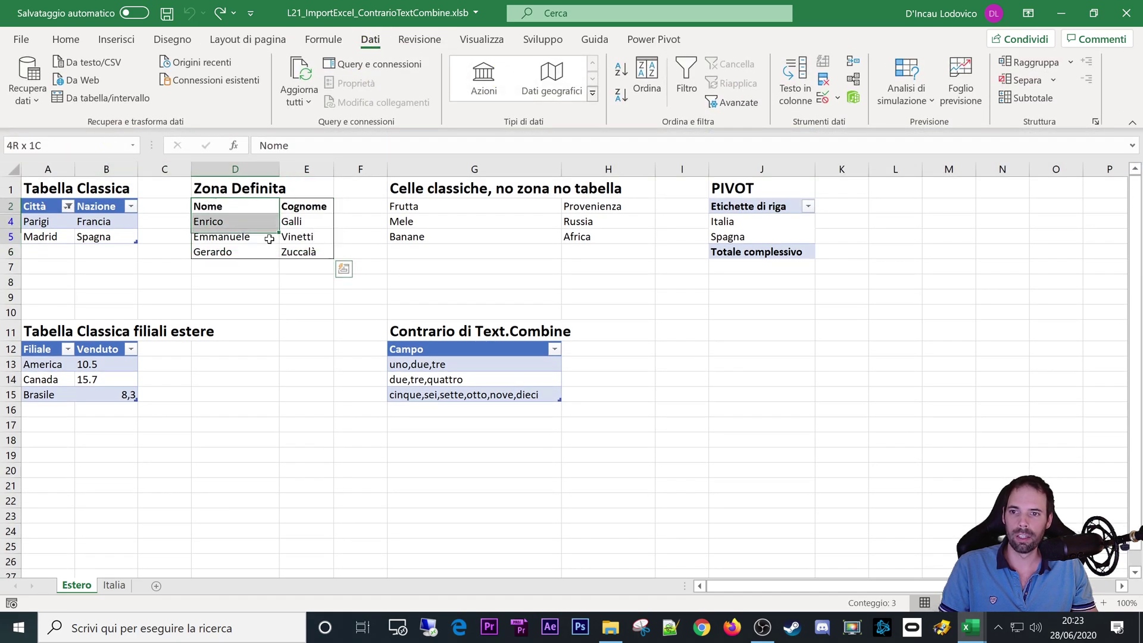
pyautogui.click(58, 147)
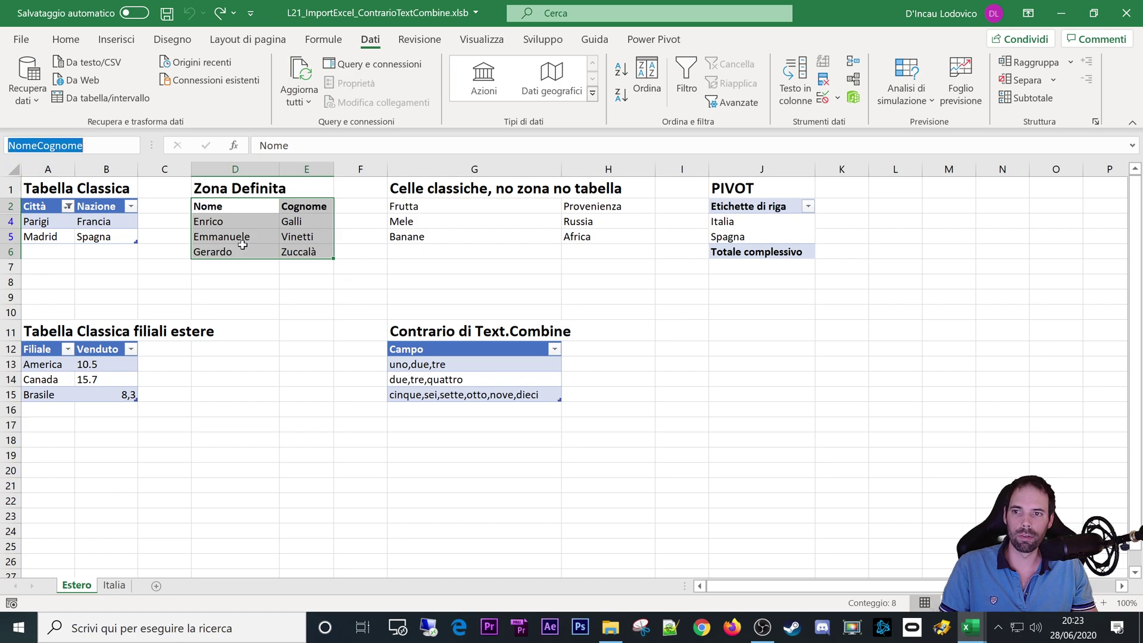
# Check cells D2, Francia and Vinetti, then bring up the Formule commands
pyautogui.click(259, 208)
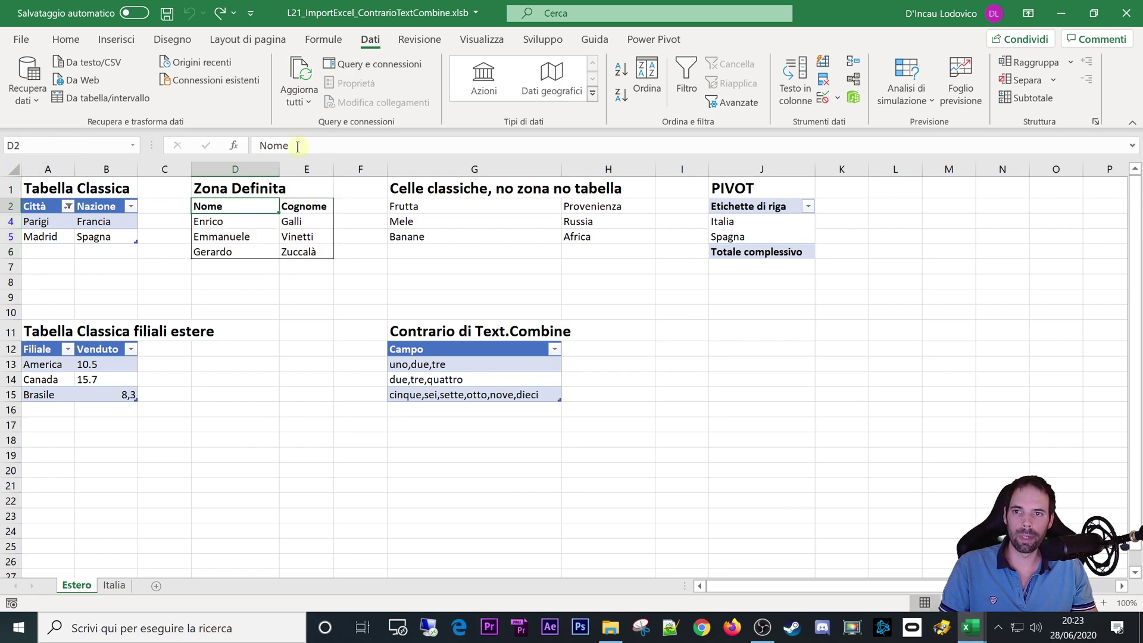
pyautogui.click(80, 229)
pyautogui.click(427, 375)
pyautogui.click(290, 235)
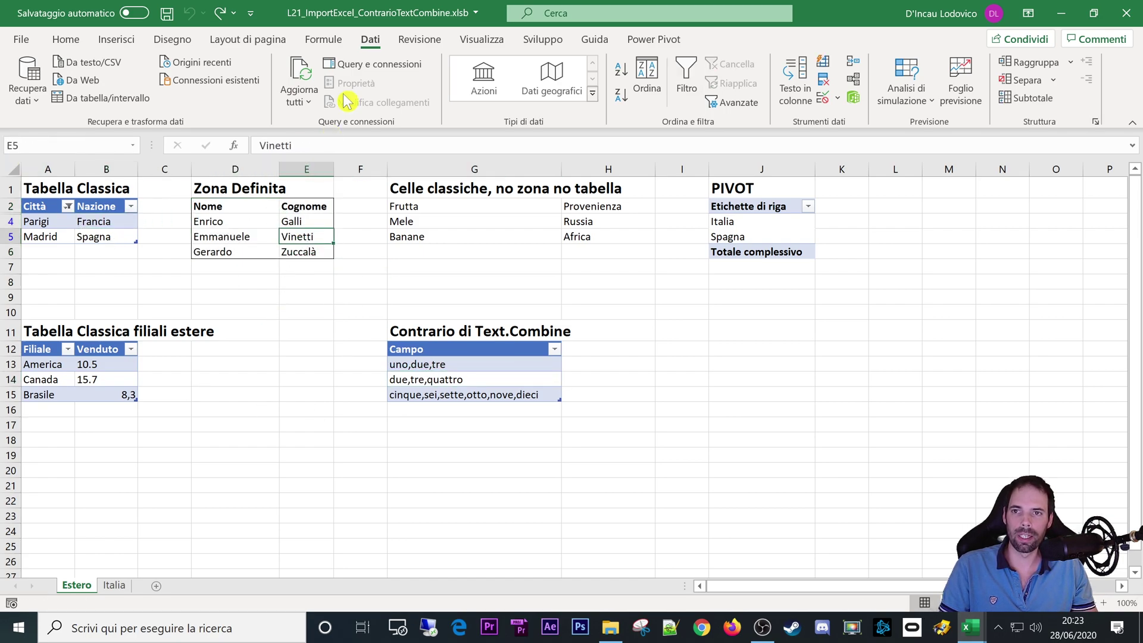
pyautogui.click(322, 39)
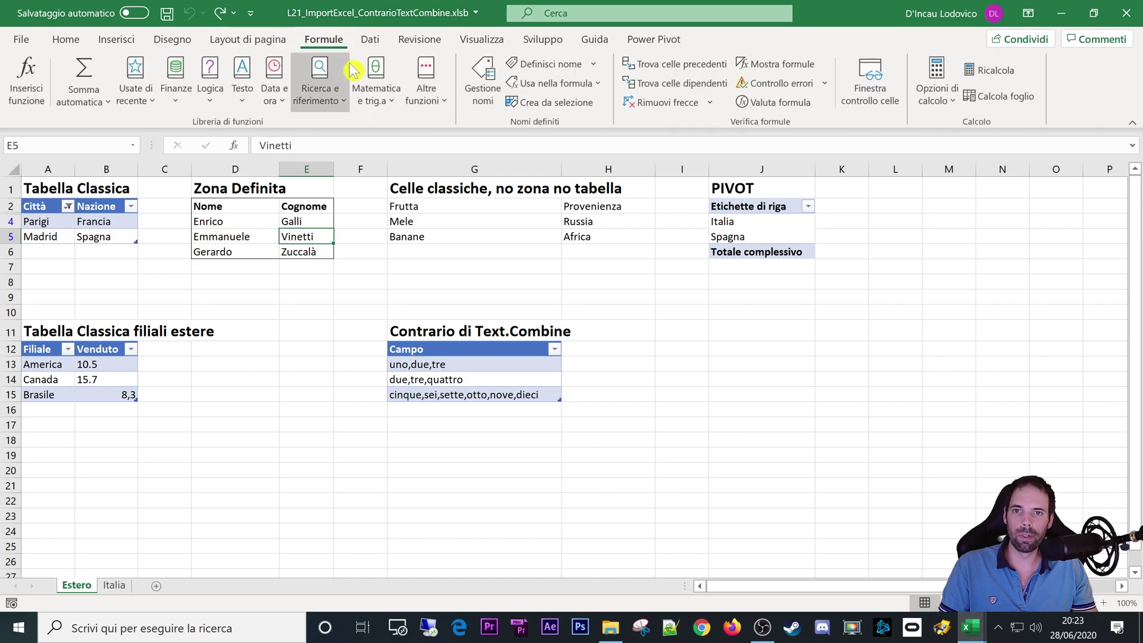
pyautogui.click(474, 95)
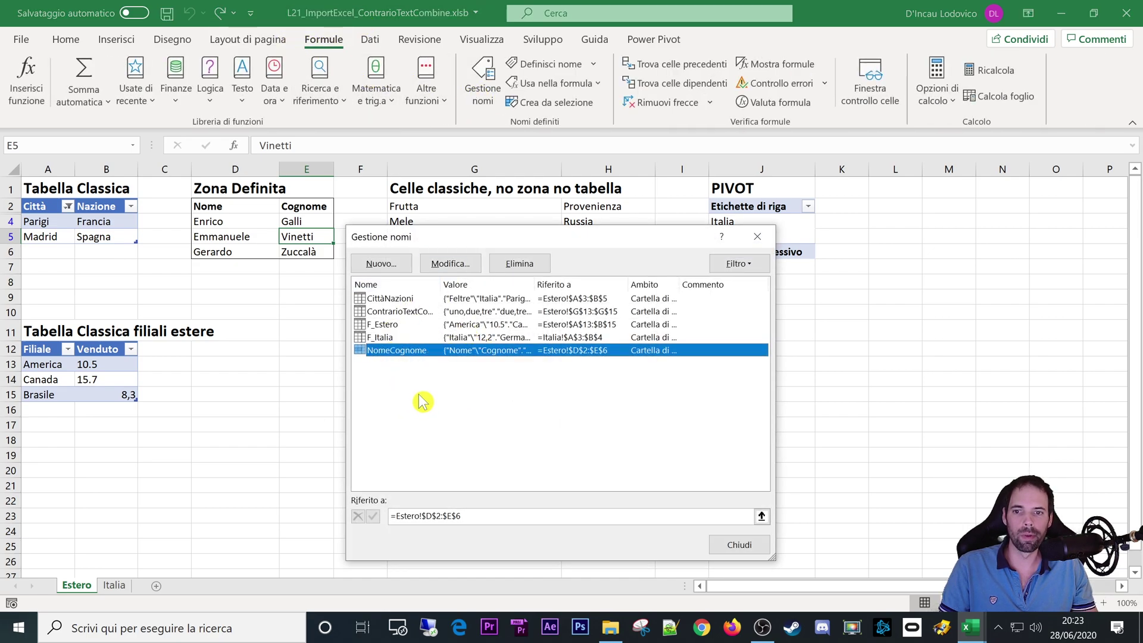
pyautogui.click(407, 399)
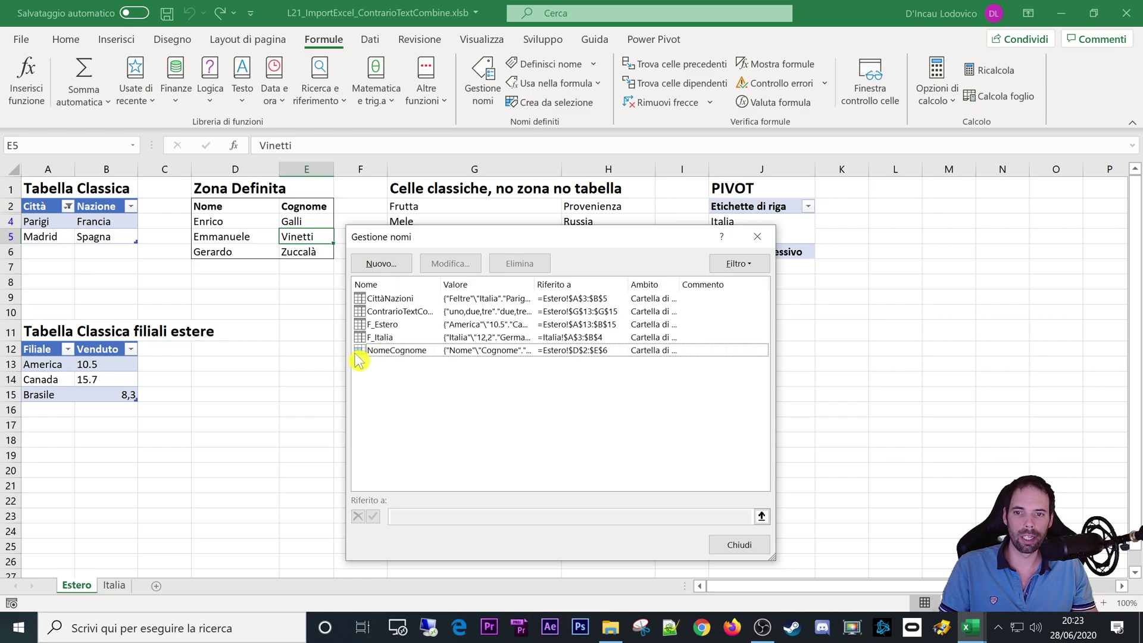
pyautogui.click(372, 355)
pyautogui.click(384, 338)
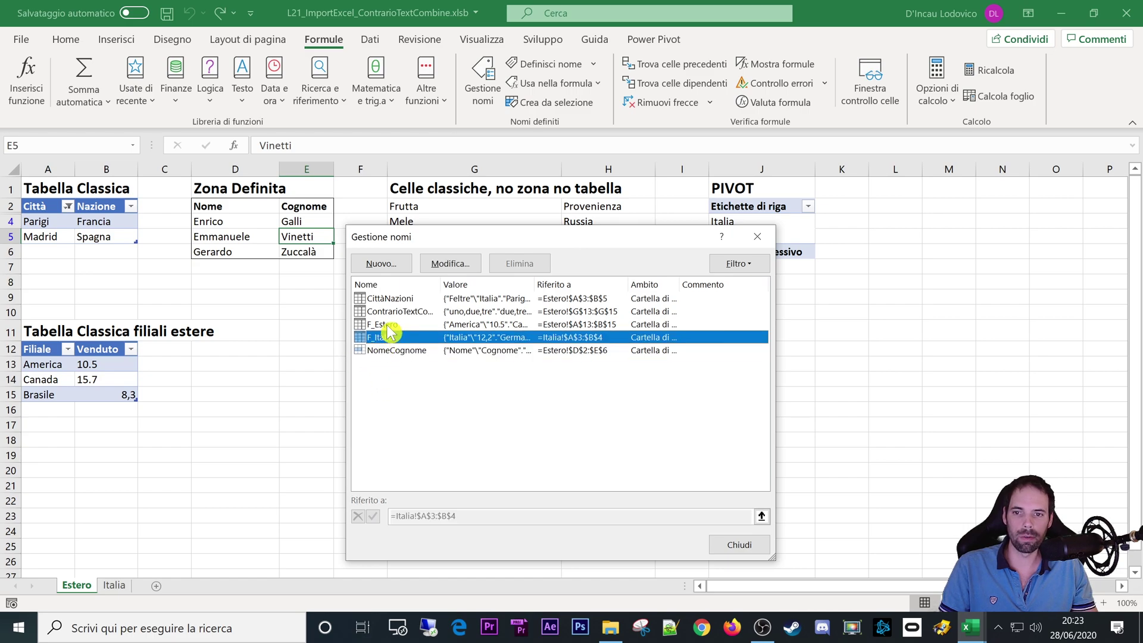
pyautogui.moveTo(390, 333); pyautogui.dragTo(377, 299)
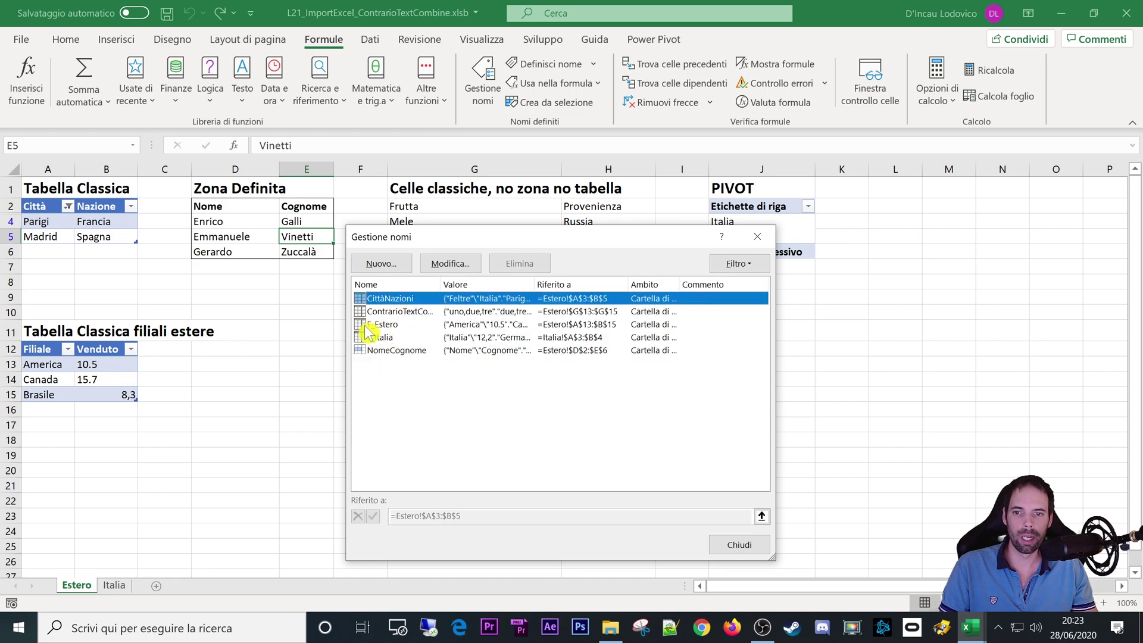
pyautogui.click(727, 541)
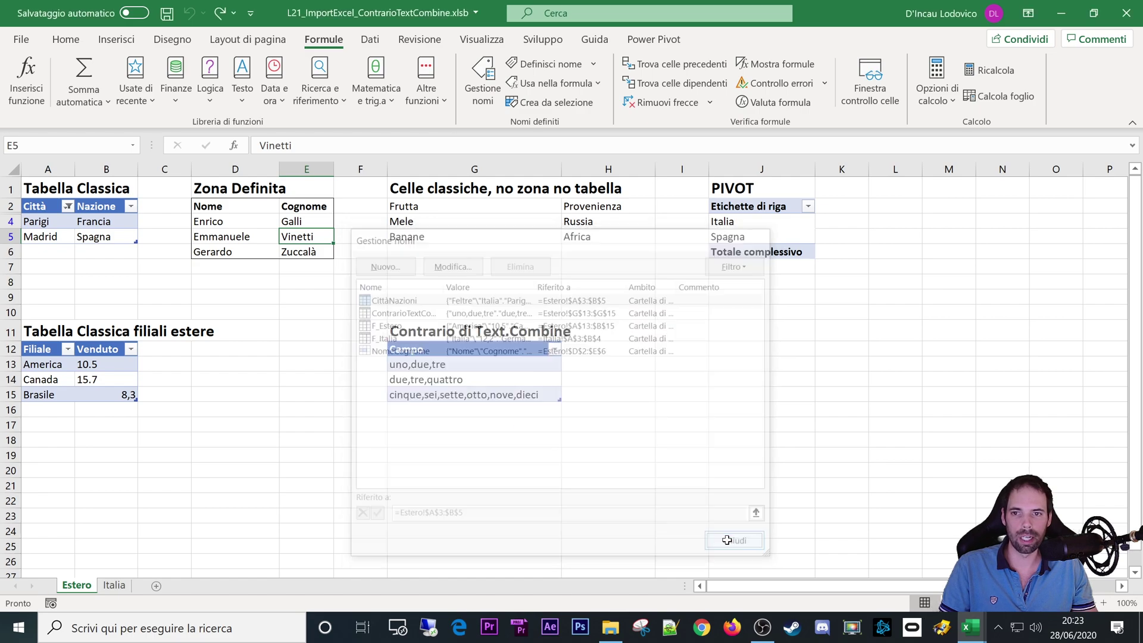
# Compare the plain Frutta–Africa cells with the pivot table, then close the pivot field list
pyautogui.moveTo(420, 206); pyautogui.dragTo(591, 237)
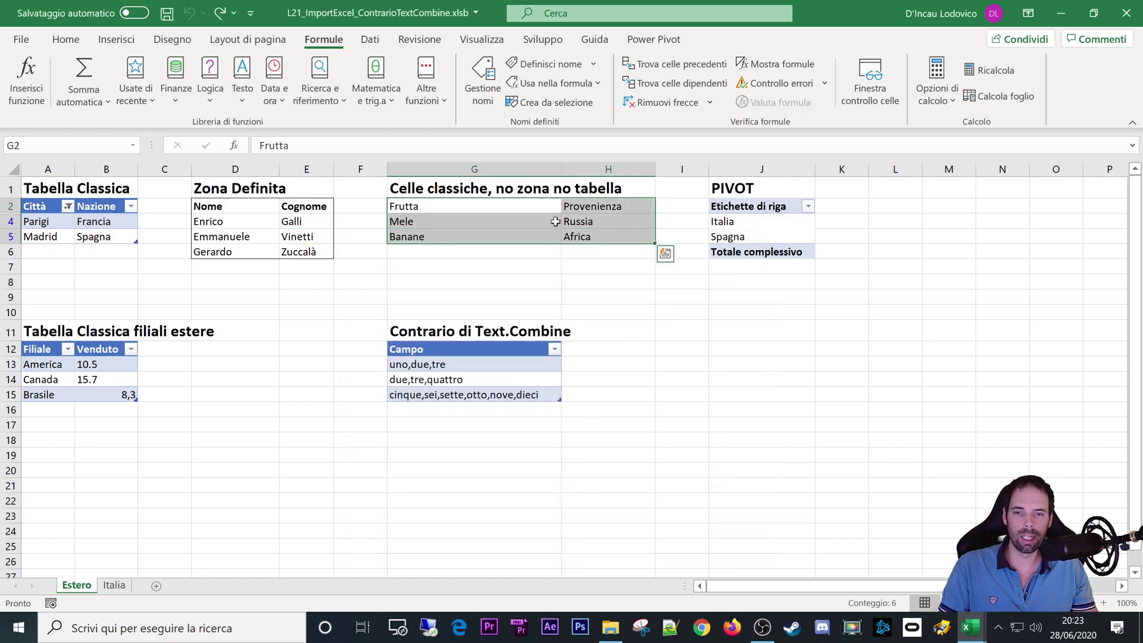
pyautogui.moveTo(453, 205)
pyautogui.mouseDown()
pyautogui.moveTo(596, 206)
pyautogui.moveTo(576, 245)
pyautogui.moveTo(487, 244)
pyautogui.mouseUp()
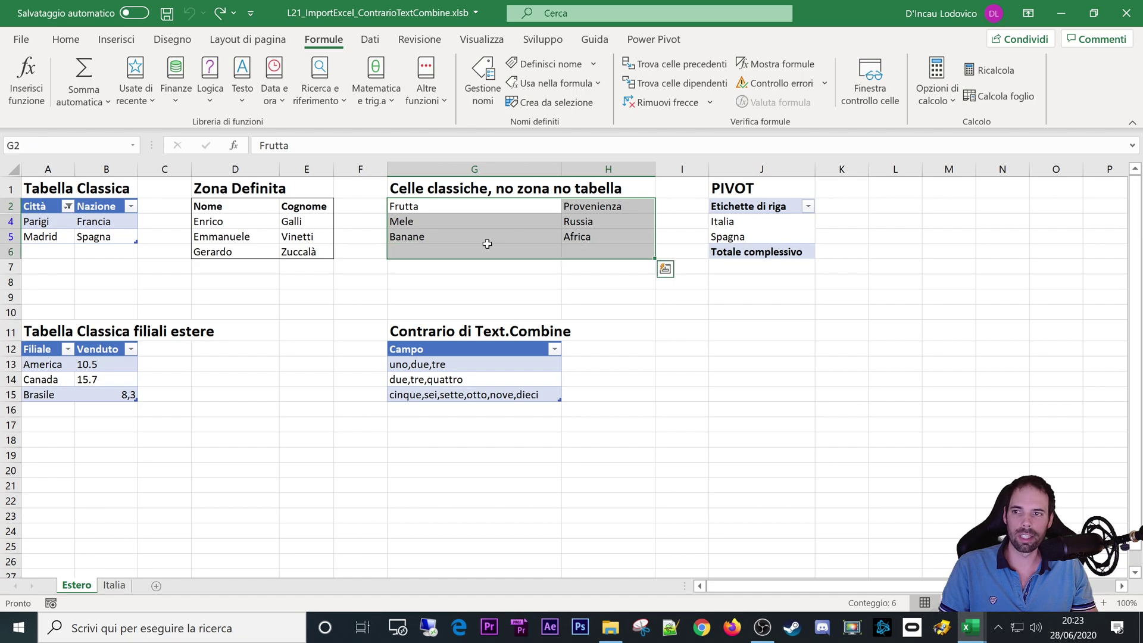
pyautogui.moveTo(759, 206); pyautogui.dragTo(742, 242)
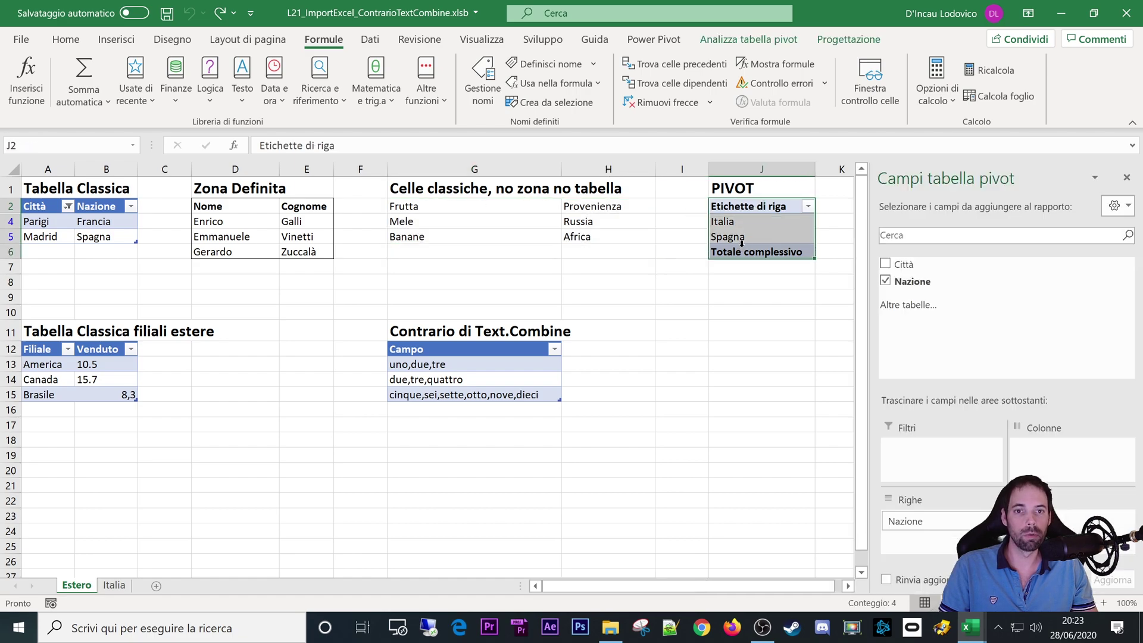
pyautogui.click(1126, 177)
# Check Tabella Classica cells, then select the NomeCognome range D2:E6 and show the Dati commands
pyautogui.moveTo(428, 236); pyautogui.dragTo(571, 223)
pyautogui.click(416, 237)
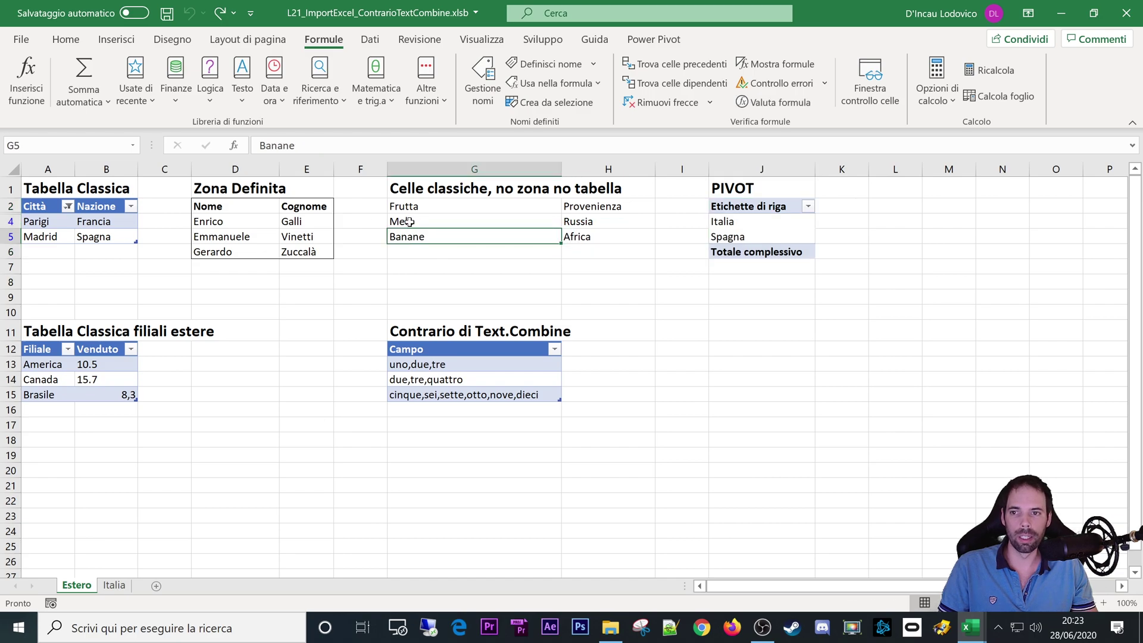
pyautogui.click(36, 206)
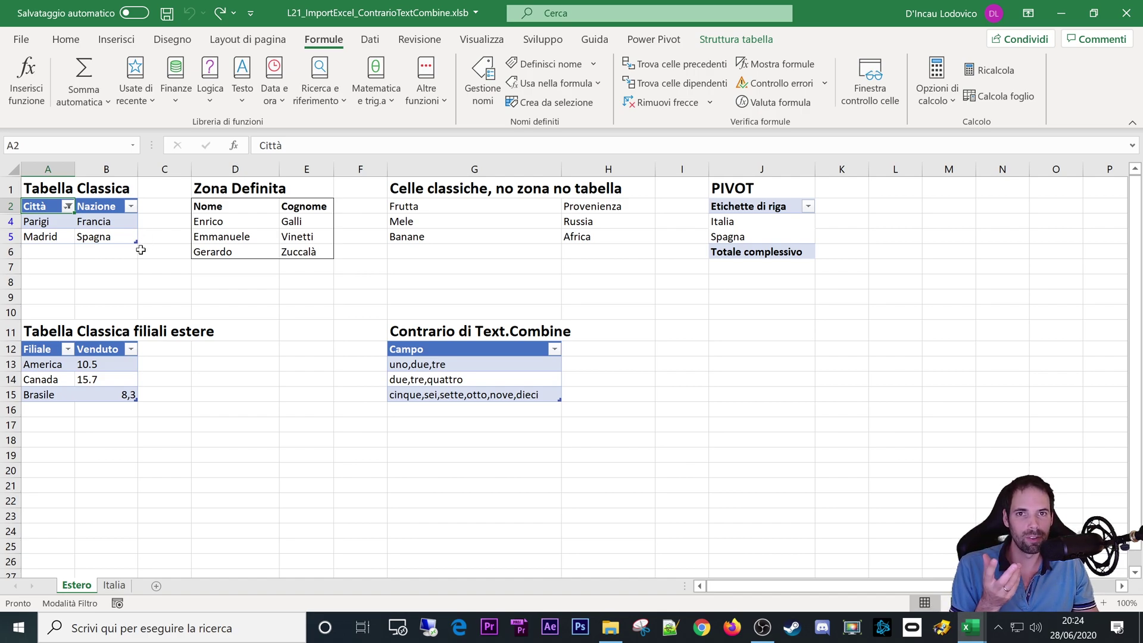
pyautogui.click(92, 237)
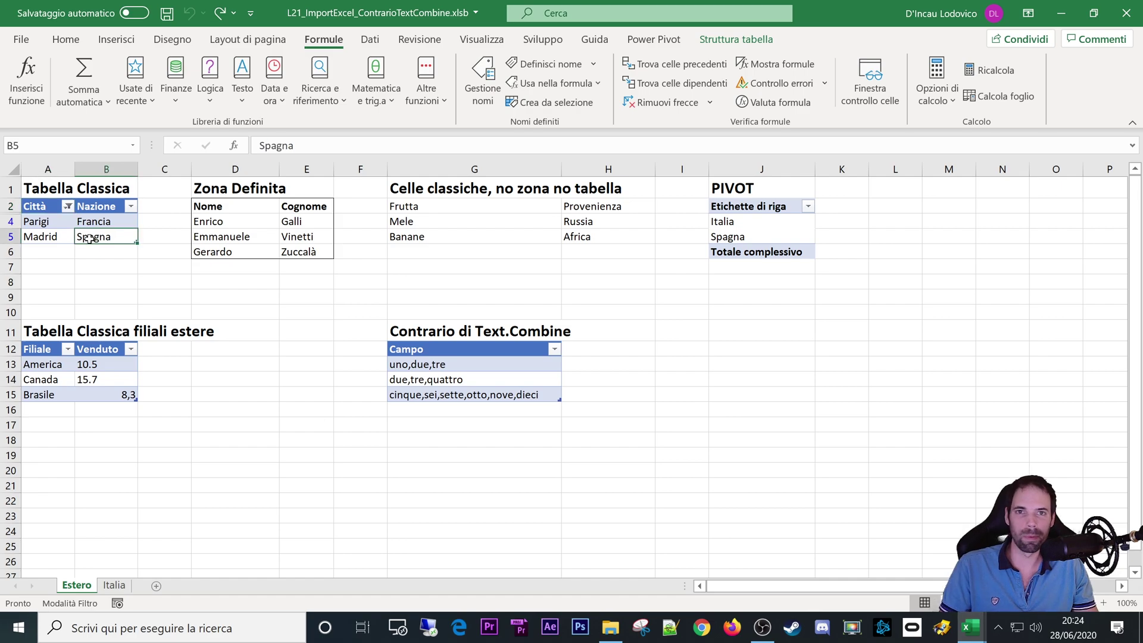
pyautogui.click(59, 240)
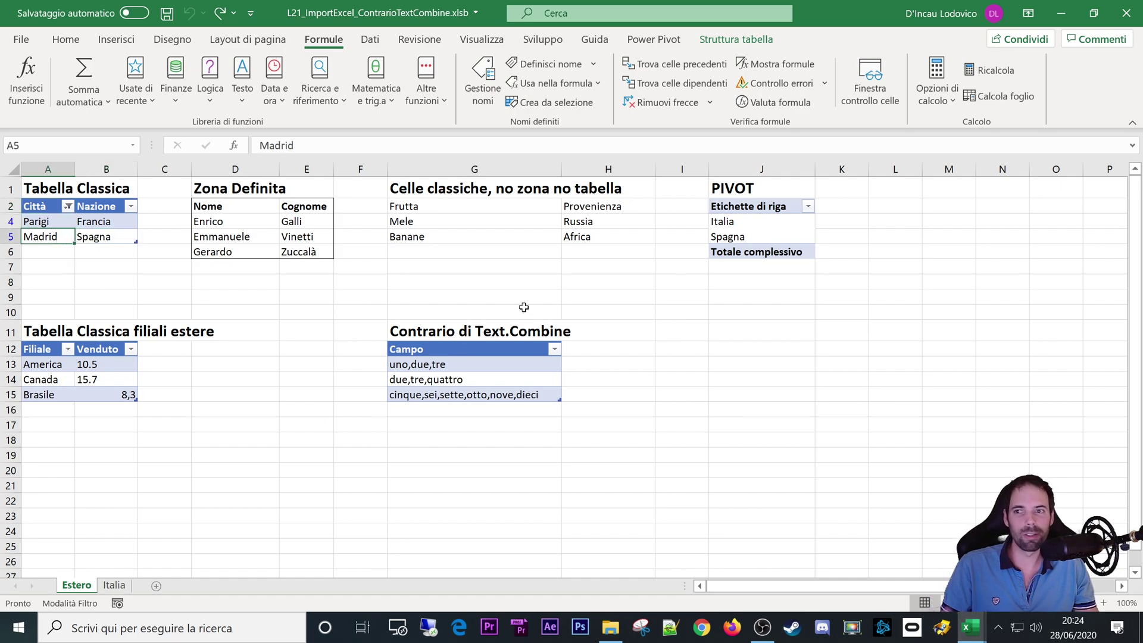
pyautogui.click(137, 225)
pyautogui.click(70, 241)
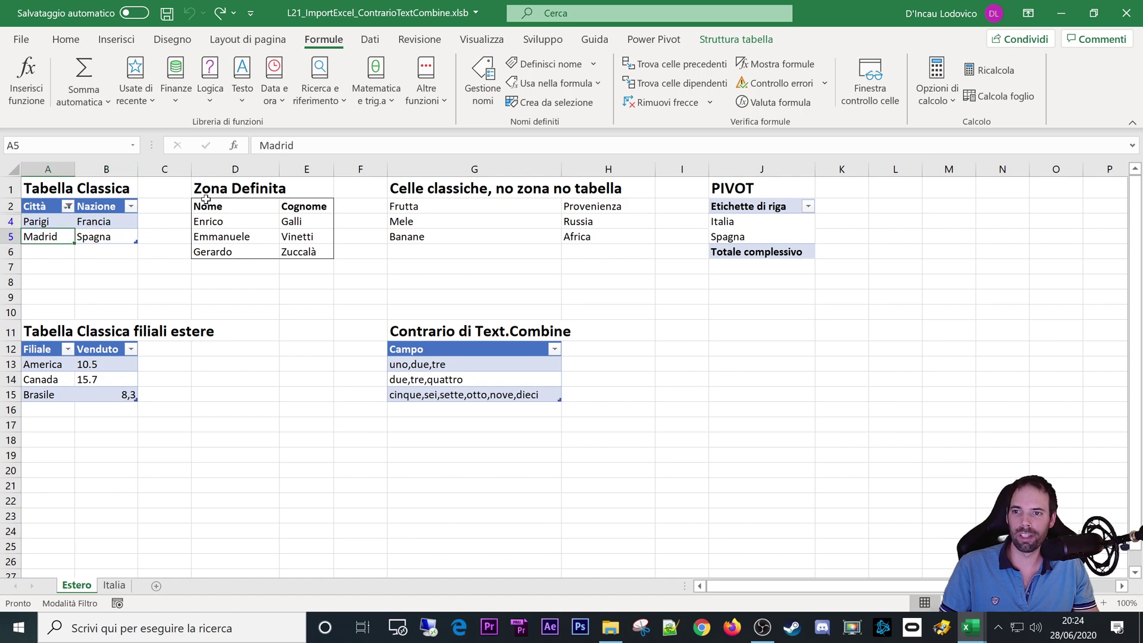
pyautogui.moveTo(211, 209); pyautogui.dragTo(326, 254)
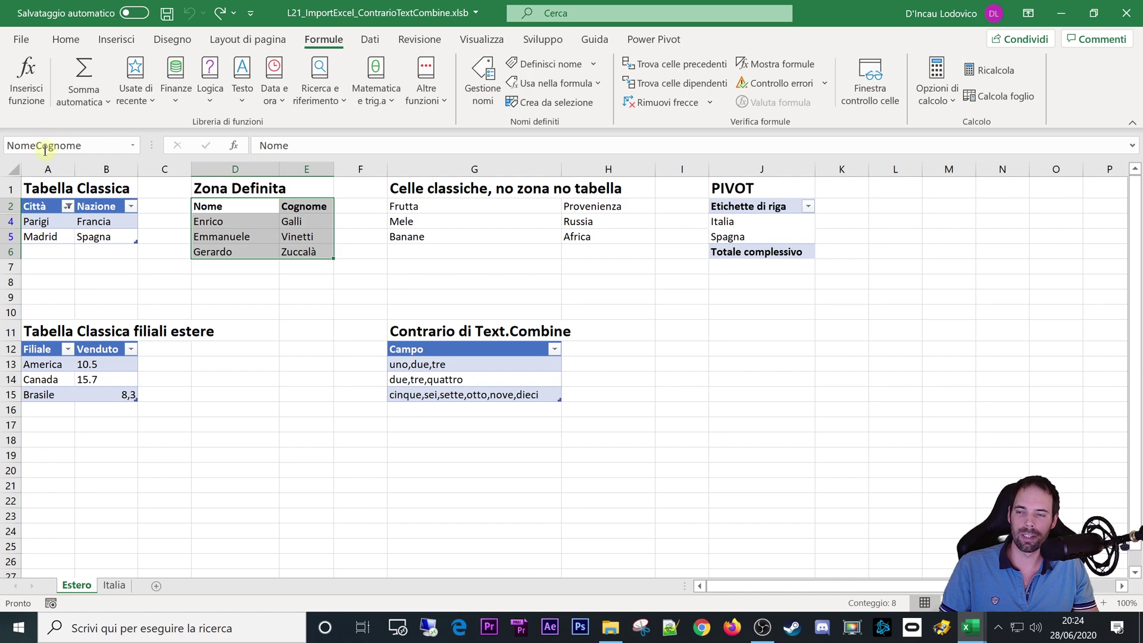
pyautogui.click(369, 40)
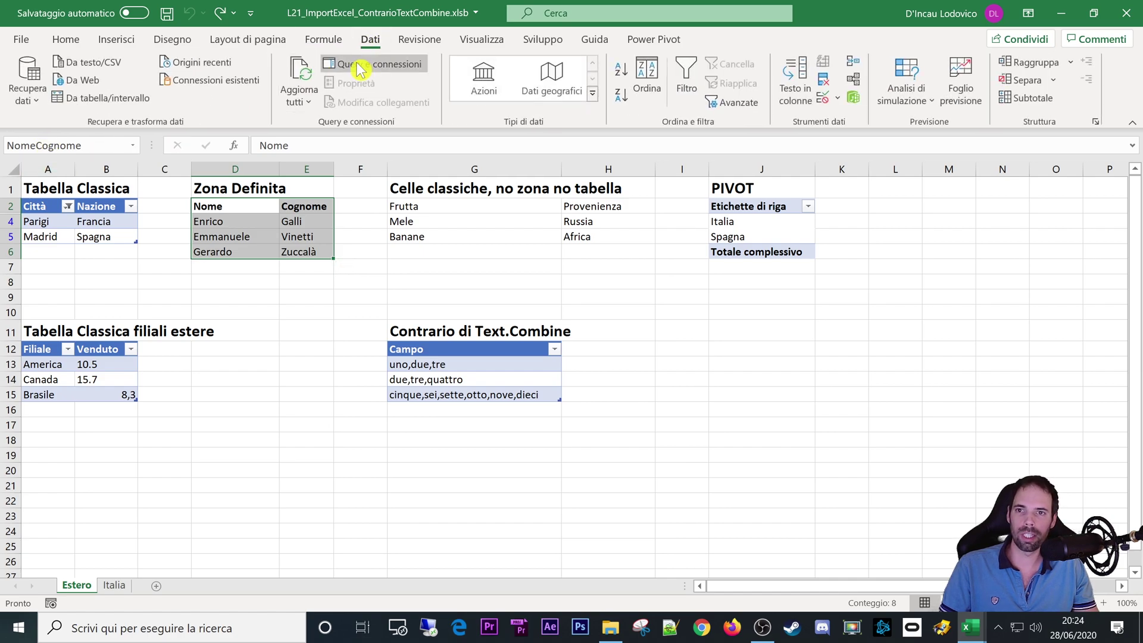
# Load the NomeCognome range into Power Query Editor and maximize the editor
pyautogui.click(116, 98)
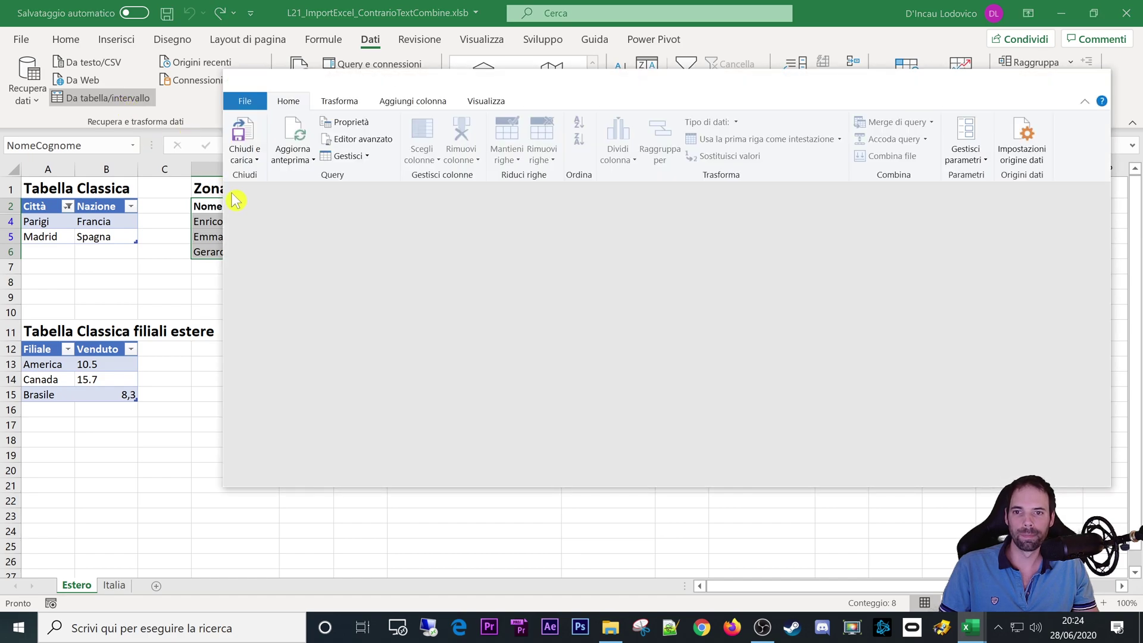
pyautogui.doubleClick(605, 84)
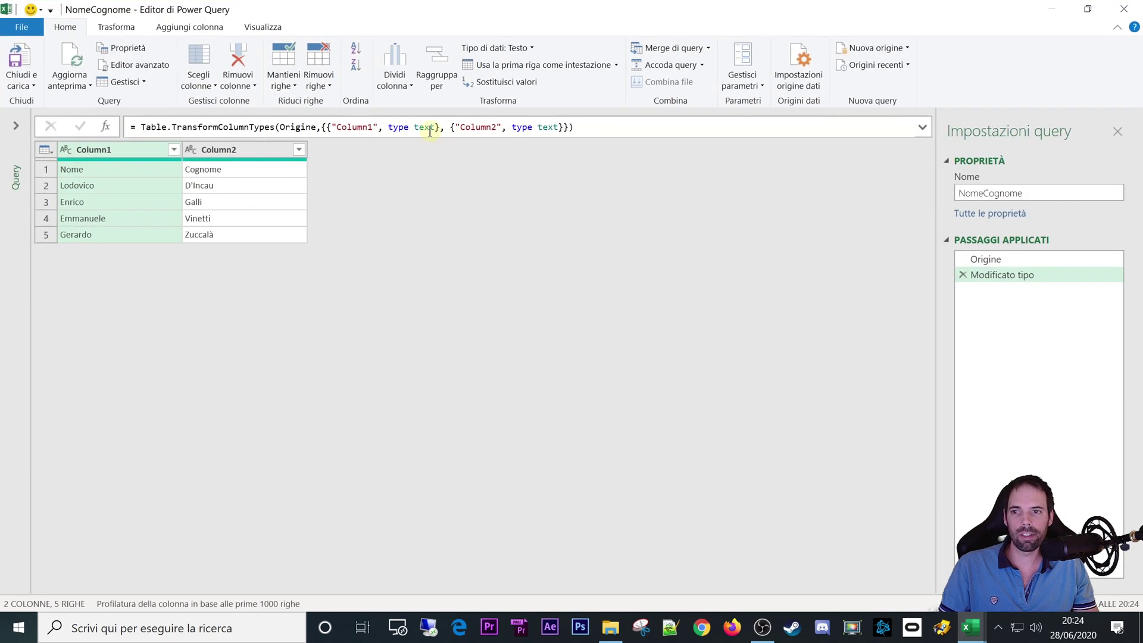
pyautogui.click(17, 125)
pyautogui.click(60, 238)
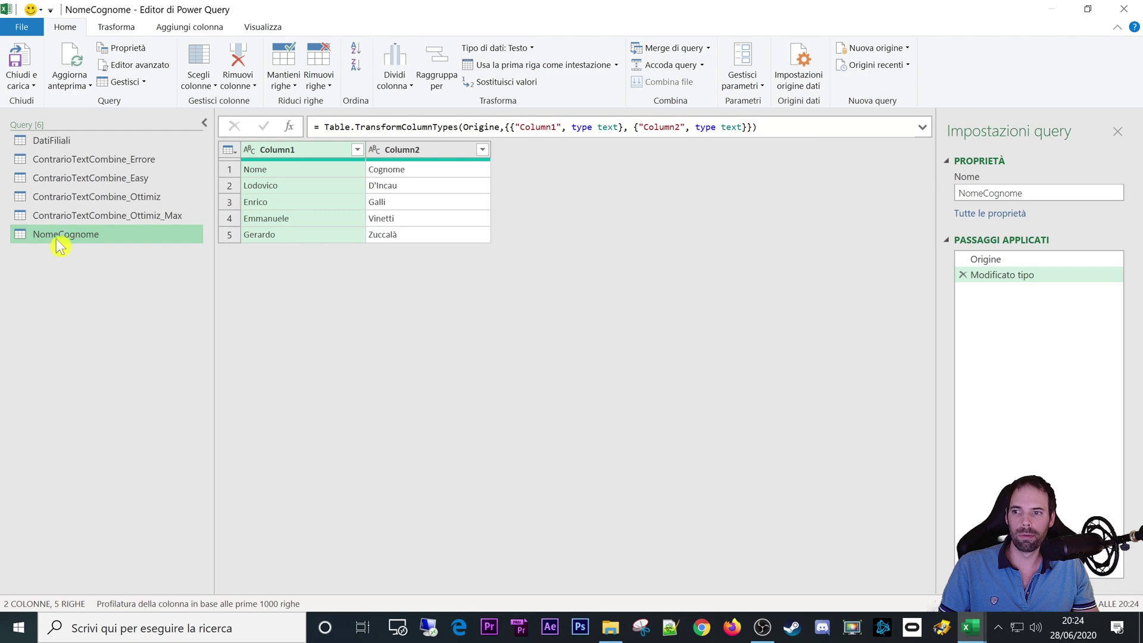
pyautogui.moveTo(204, 9); pyautogui.dragTo(488, 87)
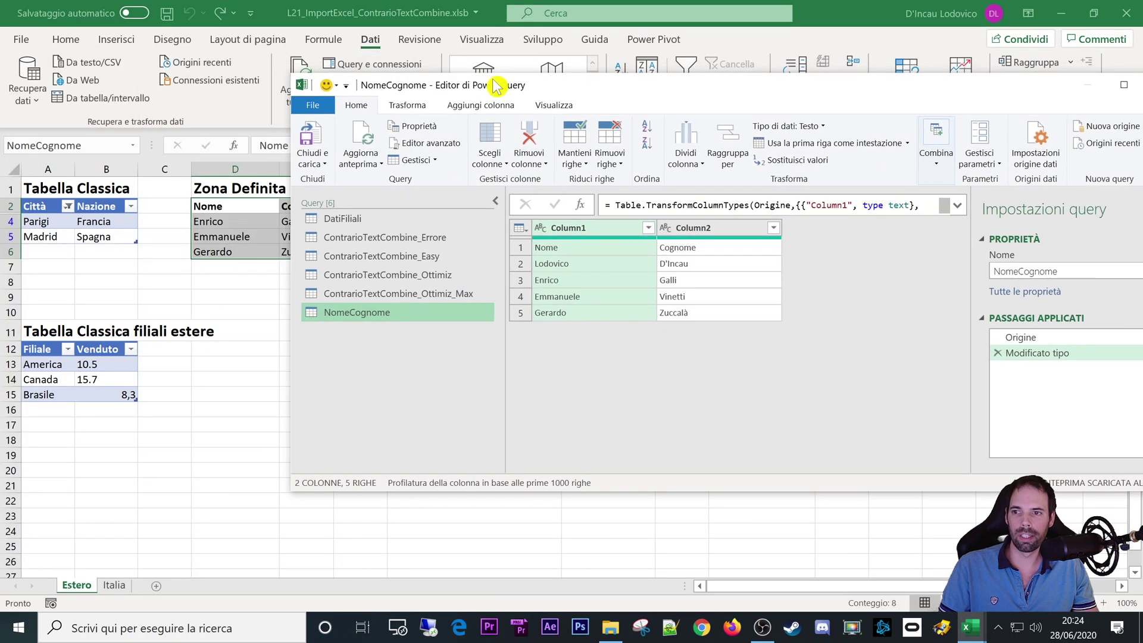
pyautogui.moveTo(723, 89); pyautogui.dragTo(500, 84)
pyautogui.doubleClick(497, 83)
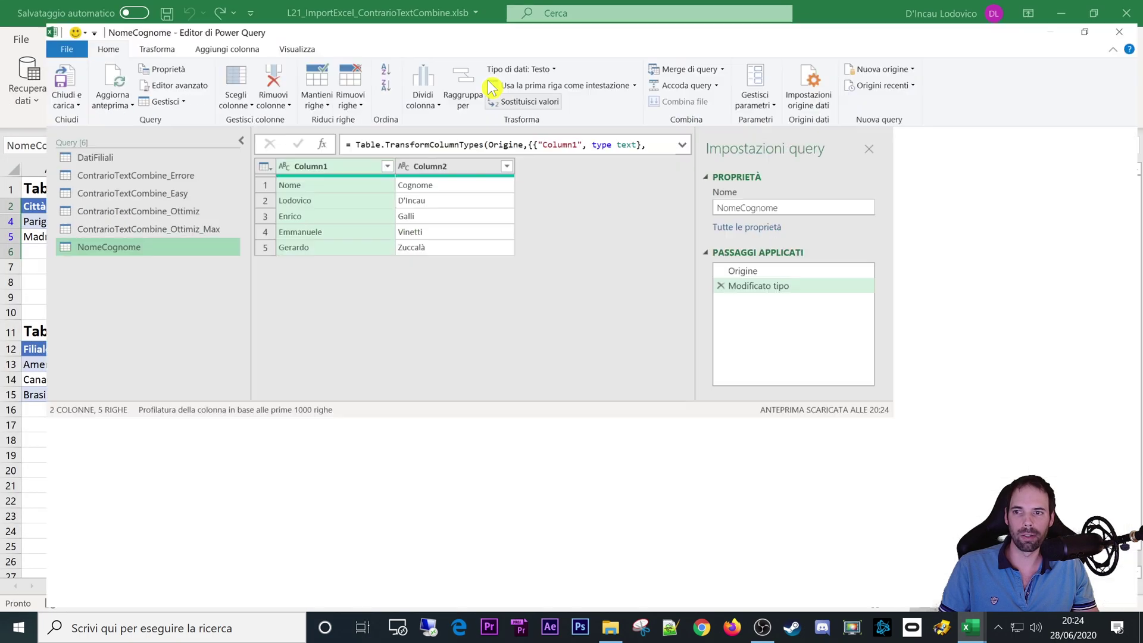
# Rename the query to 'Elenco Tabelle Excel' and delete its Modificato tipo step
pyautogui.click(1021, 194)
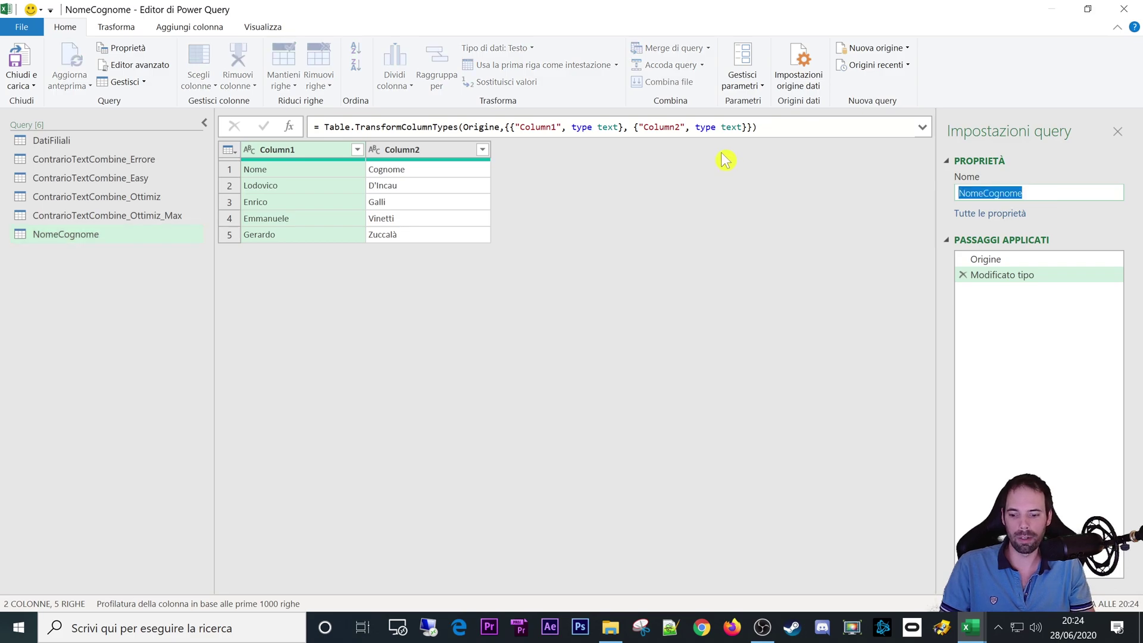
pyautogui.write('Elenco')
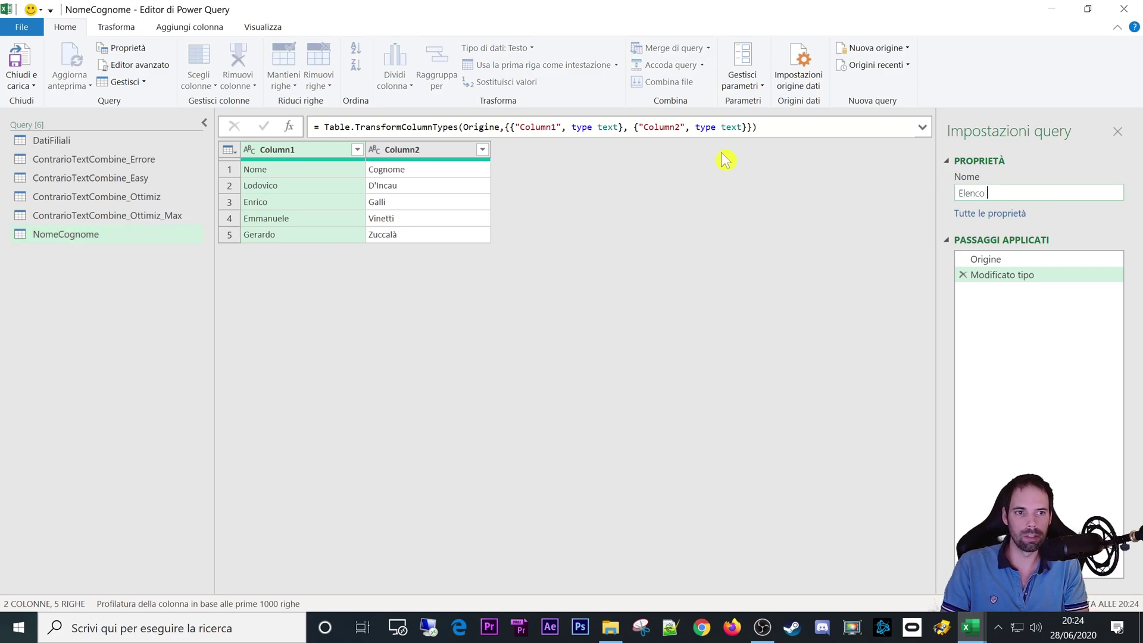
pyautogui.write(' Tabelle Ex')
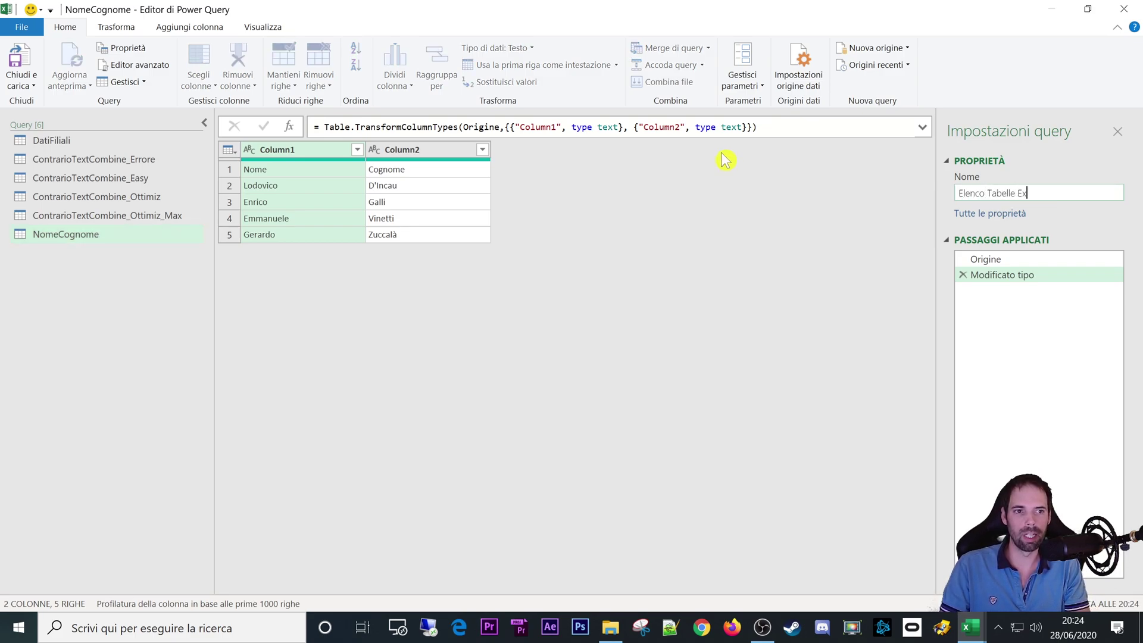
pyautogui.write('cel')
pyautogui.press('Return')
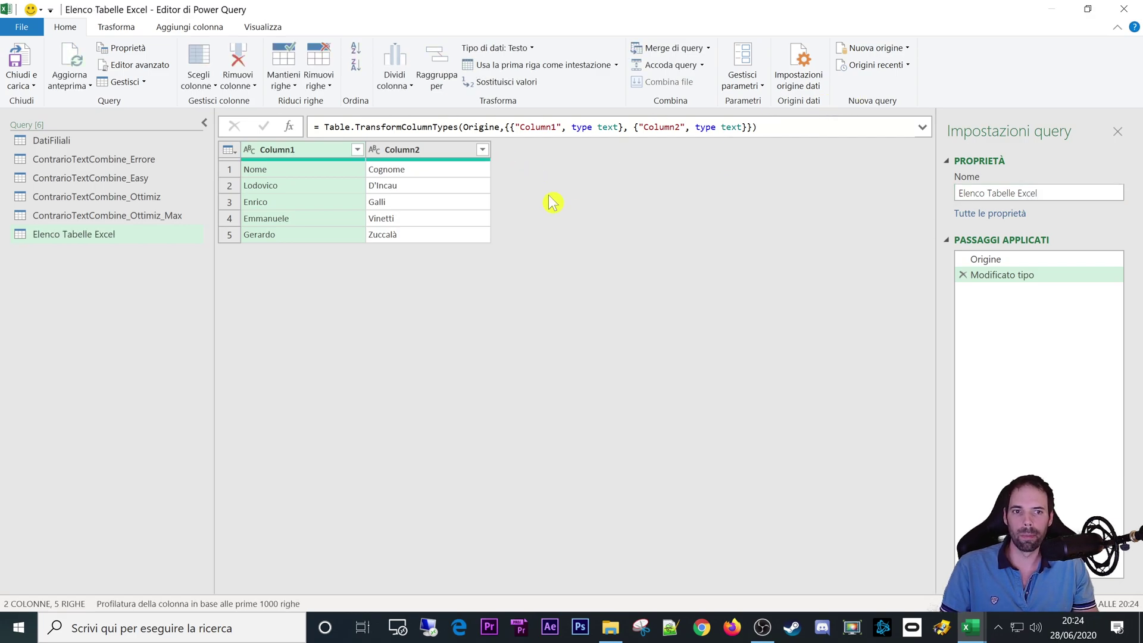
pyautogui.click(963, 274)
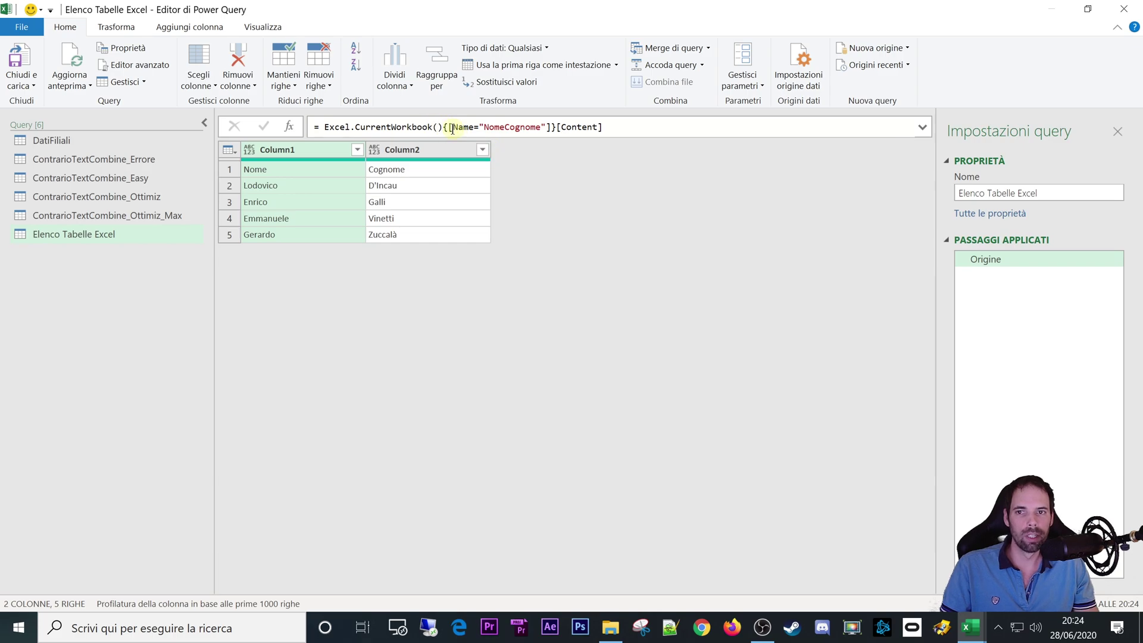
# Trim the Origine formula to Excel.CurrentWorkbook() by deleting {[Name="NomeCognome"]}[Content]
pyautogui.doubleClick(330, 128)
pyautogui.moveTo(375, 127); pyautogui.dragTo(424, 127)
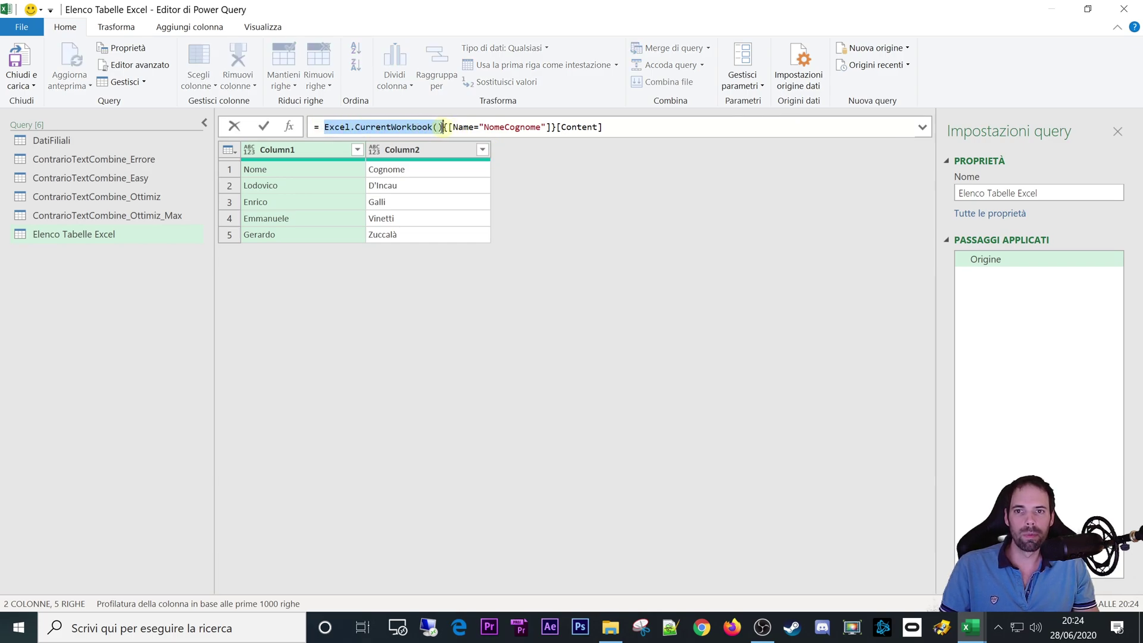
pyautogui.click(444, 127)
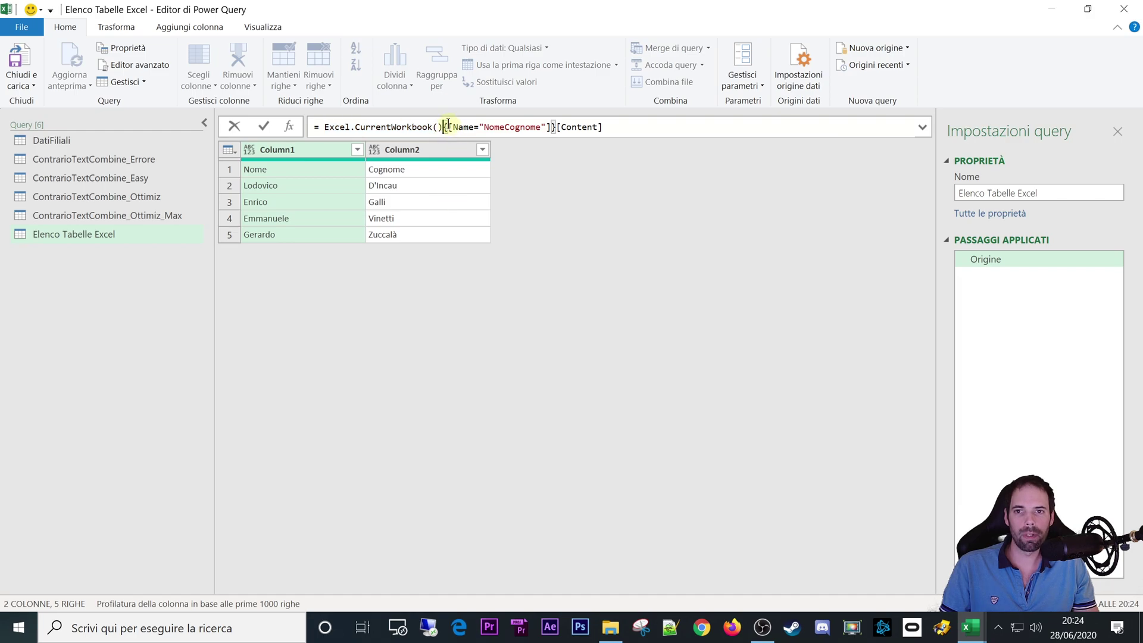
pyautogui.moveTo(450, 127); pyautogui.dragTo(512, 127)
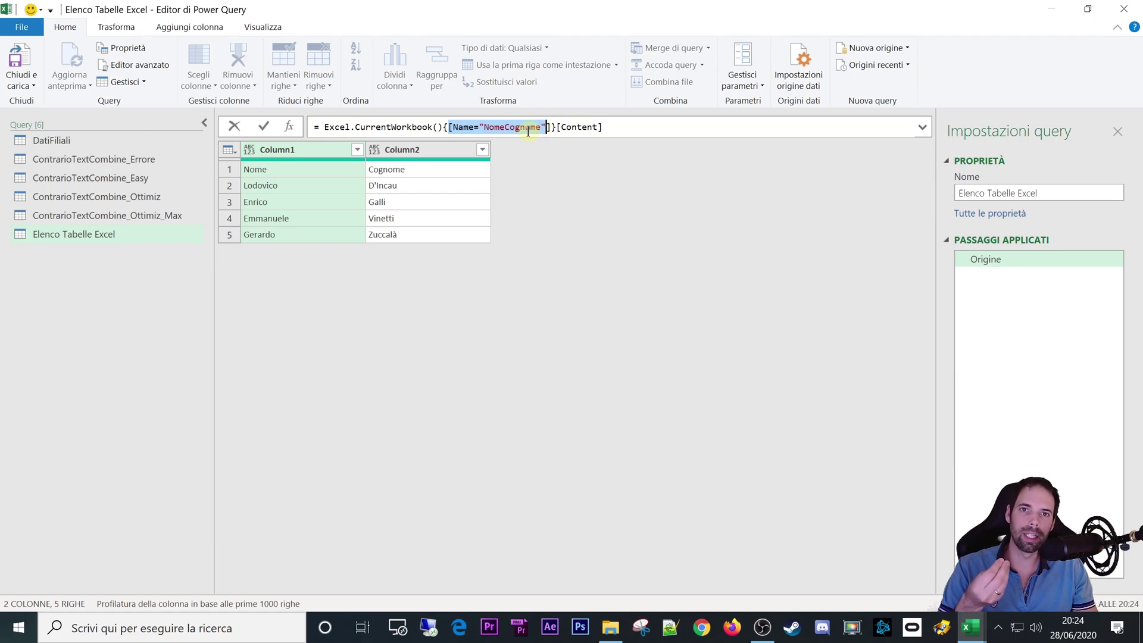
pyautogui.moveTo(555, 128); pyautogui.dragTo(625, 133)
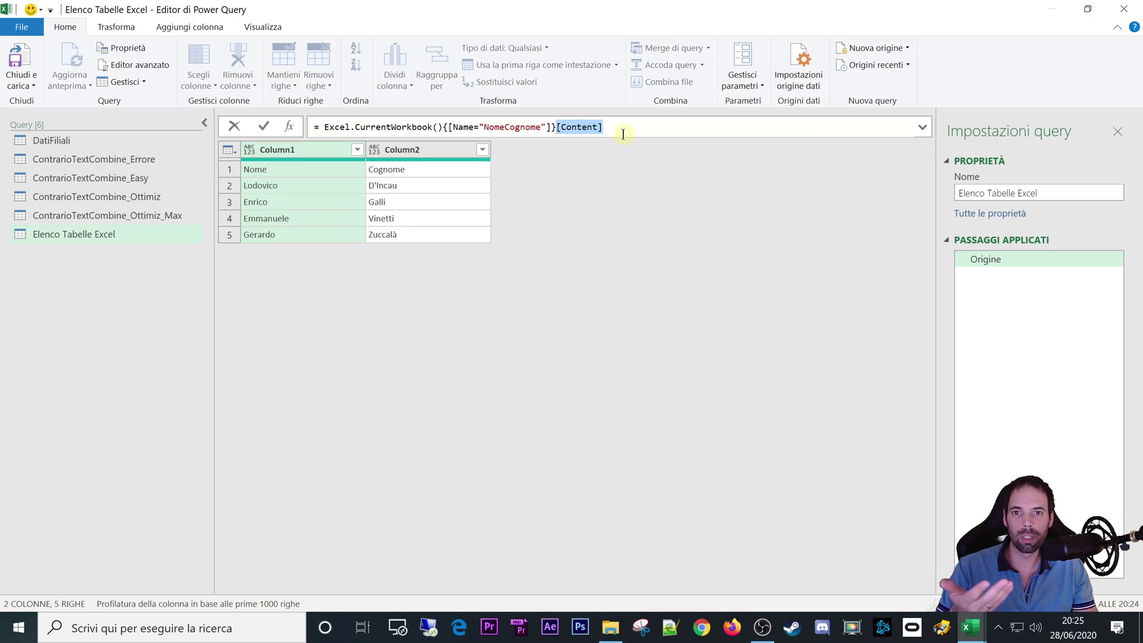
pyautogui.doubleClick(515, 128)
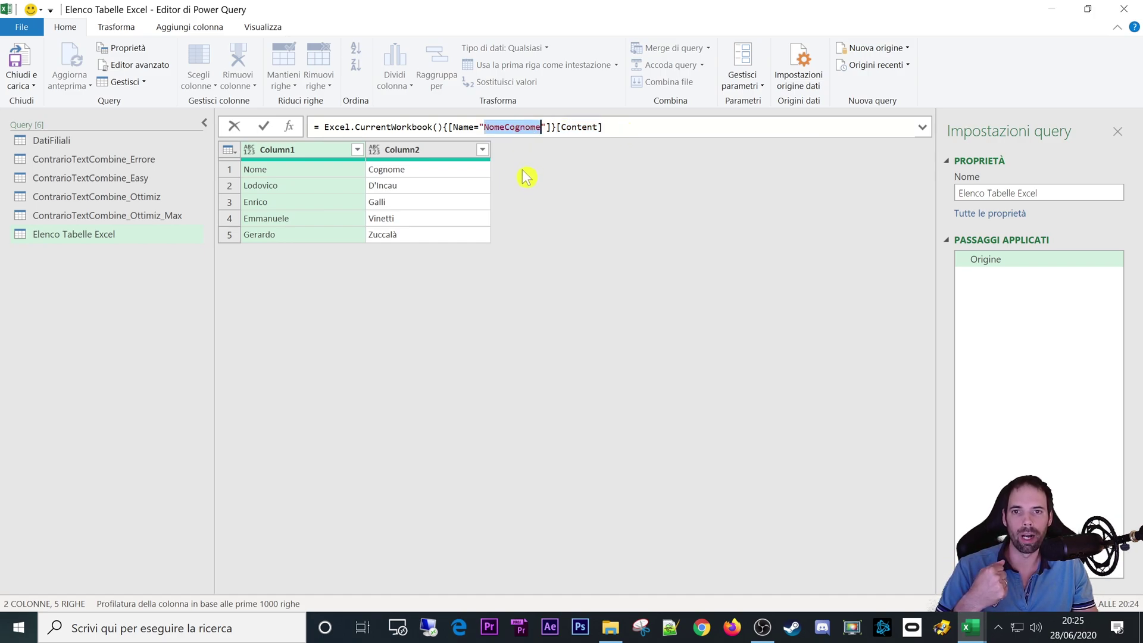
pyautogui.press('Return')
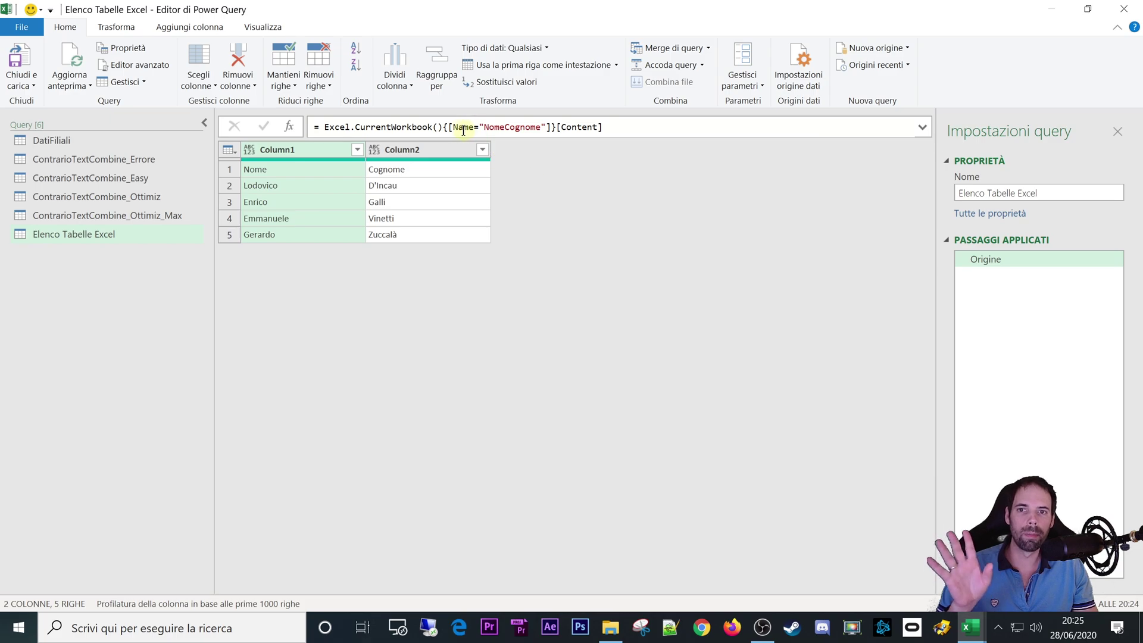
pyautogui.moveTo(443, 127); pyautogui.dragTo(609, 132)
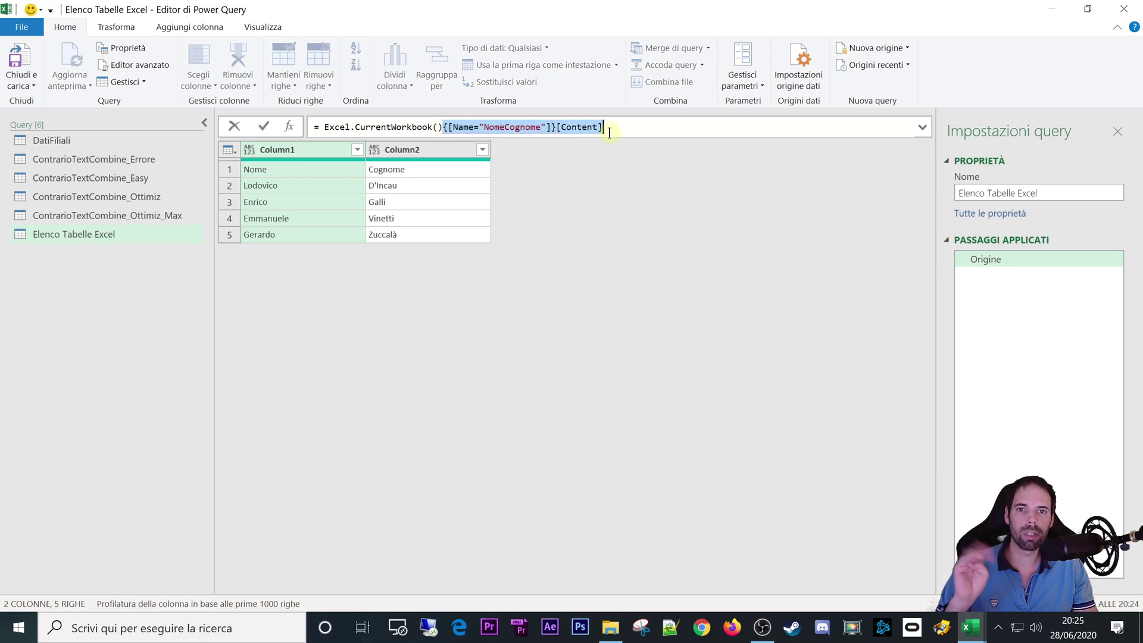
pyautogui.press('BackSpace')
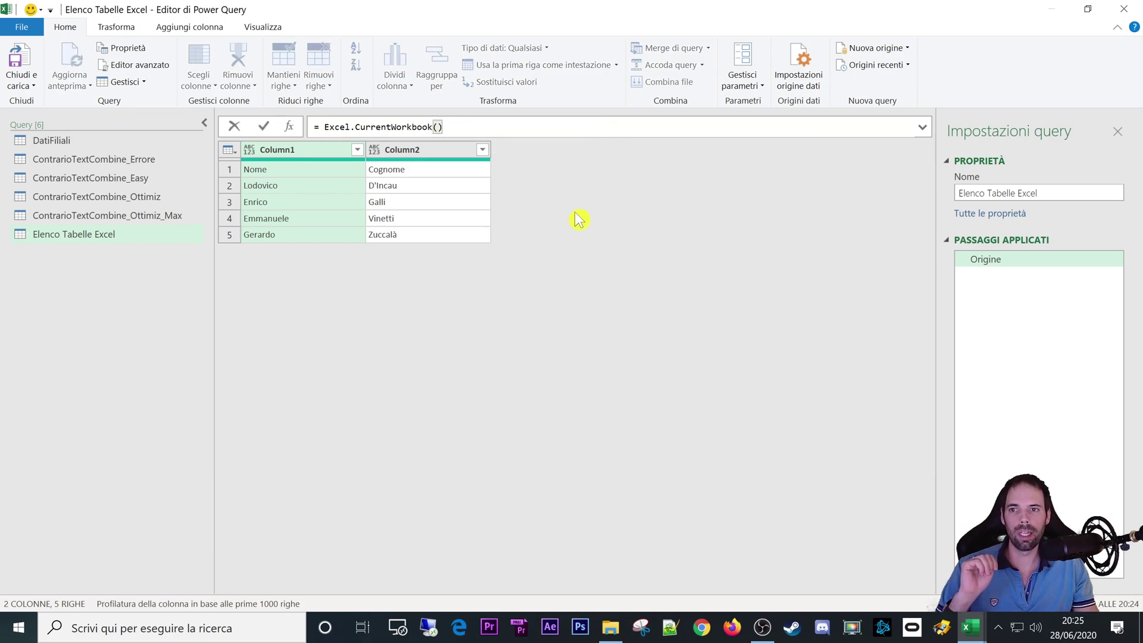
pyautogui.click(266, 129)
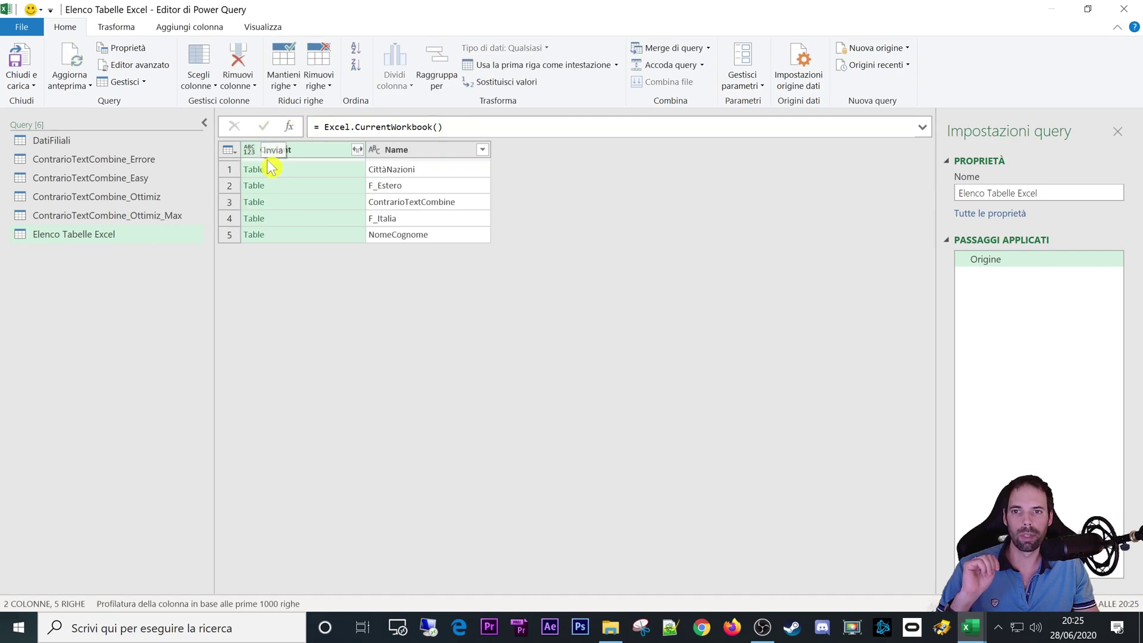
# Preview the listed tables, including NomeCognome, and shrink the editor window
pyautogui.click(344, 173)
pyautogui.click(334, 202)
pyautogui.click(332, 219)
pyautogui.click(331, 236)
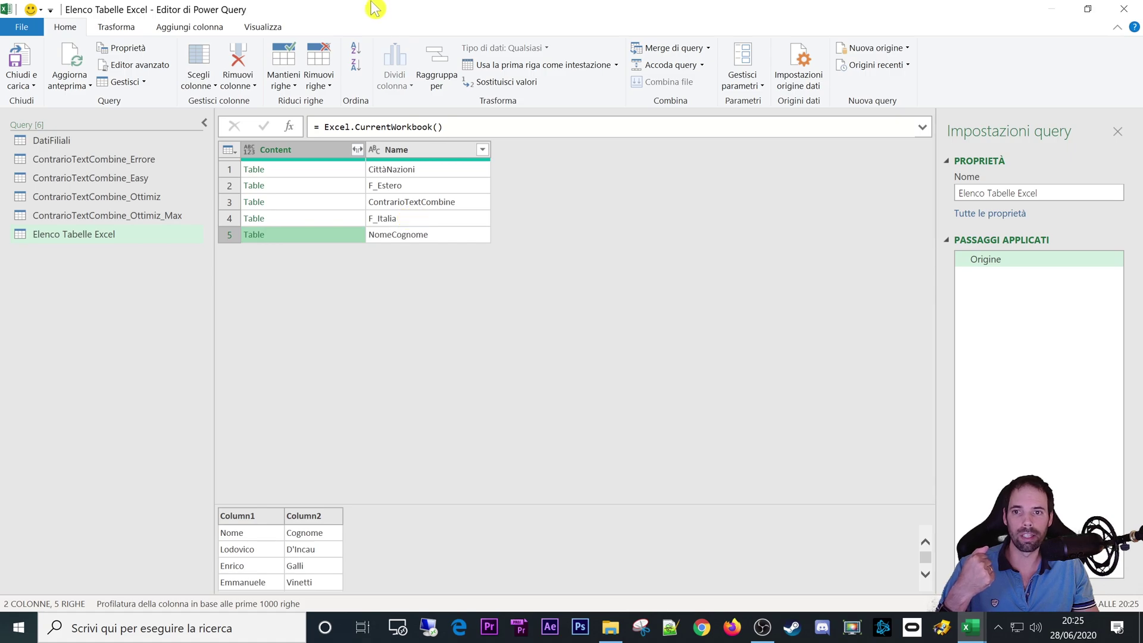
pyautogui.moveTo(370, 8)
pyautogui.mouseDown()
pyautogui.moveTo(776, 56)
pyautogui.moveTo(704, 61)
pyautogui.mouseUp()
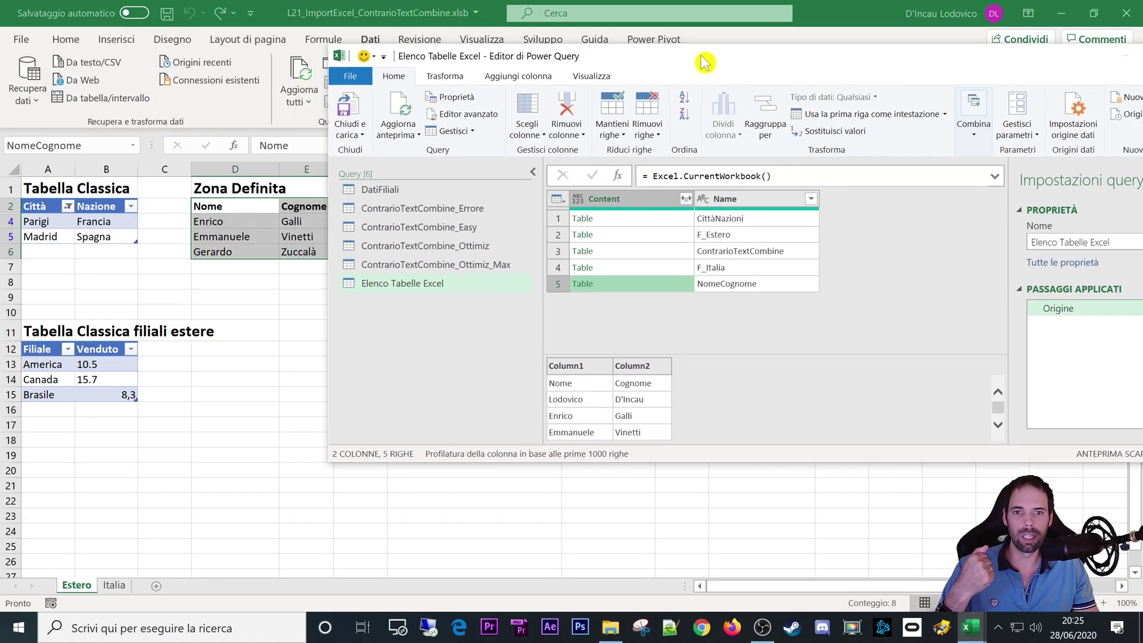
pyautogui.click(731, 222)
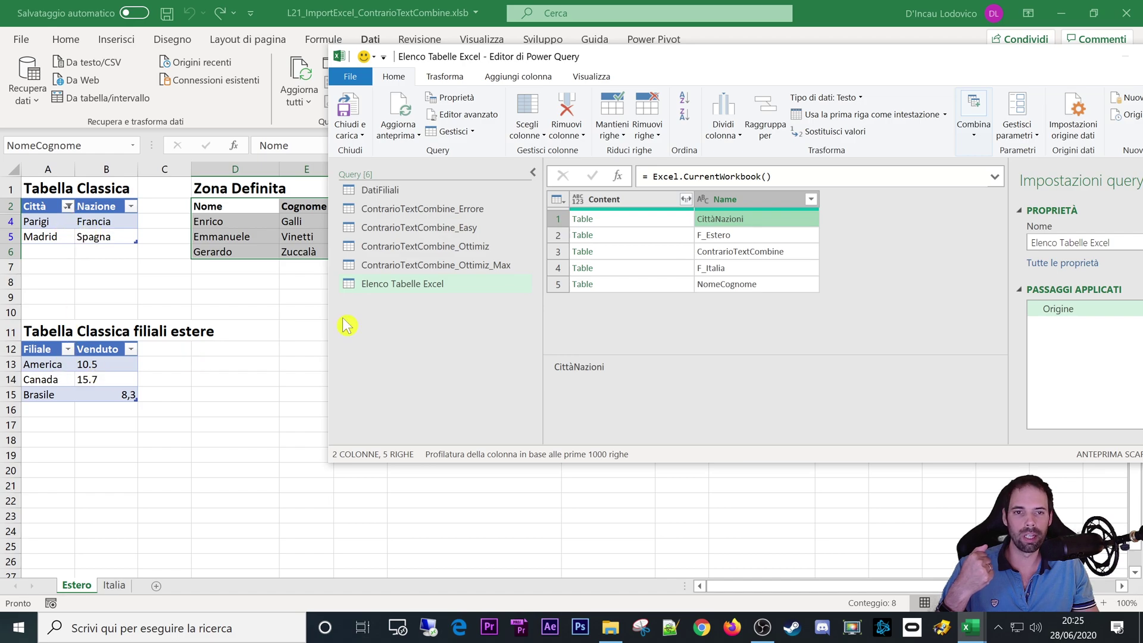
pyautogui.click(738, 238)
pyautogui.click(727, 269)
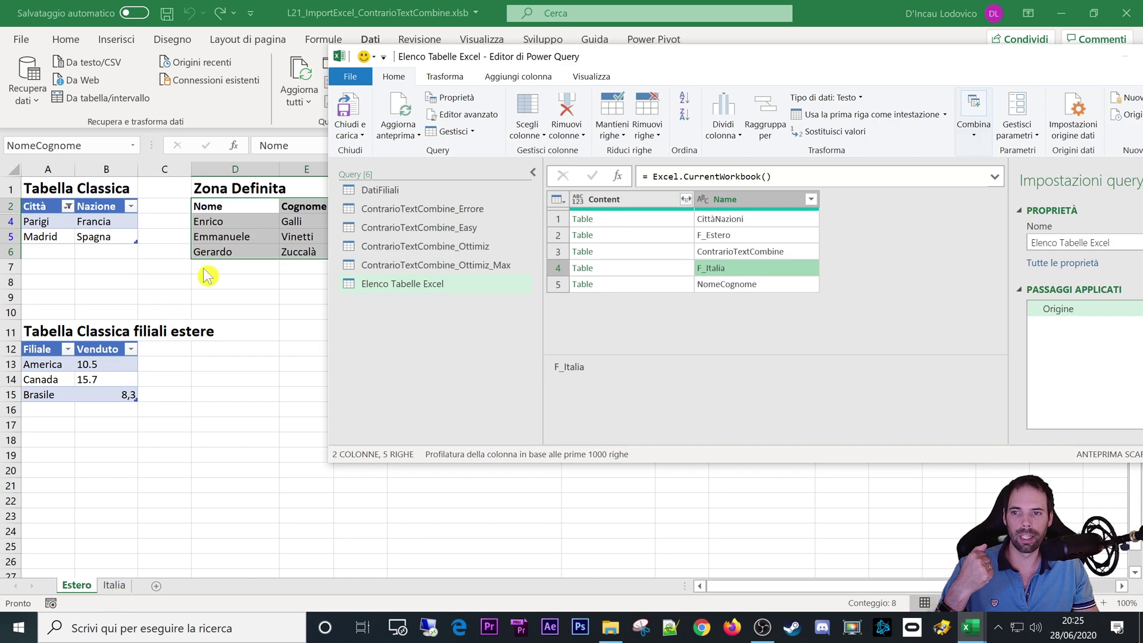
pyautogui.moveTo(733, 64); pyautogui.dragTo(889, 74)
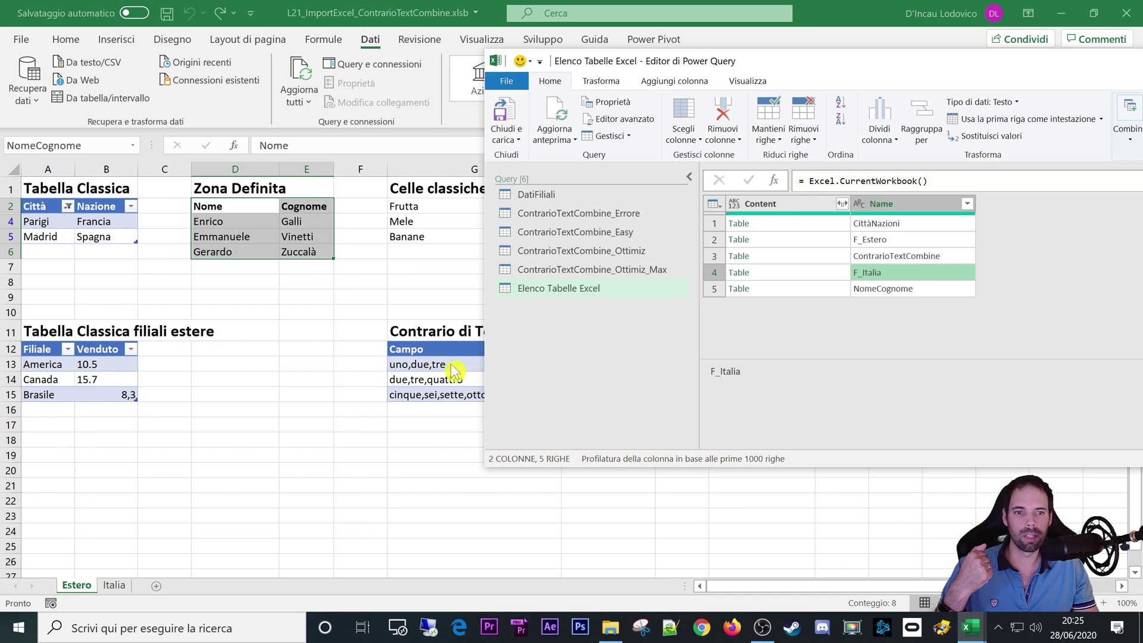
pyautogui.moveTo(919, 67); pyautogui.dragTo(731, 318)
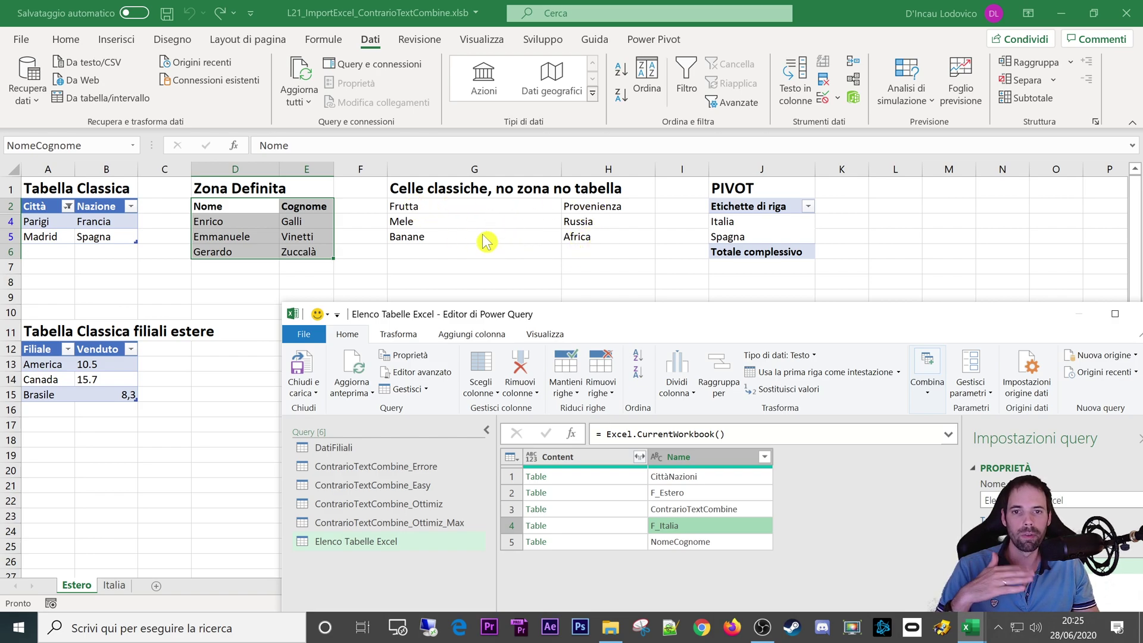
pyautogui.moveTo(644, 322); pyautogui.dragTo(456, 155)
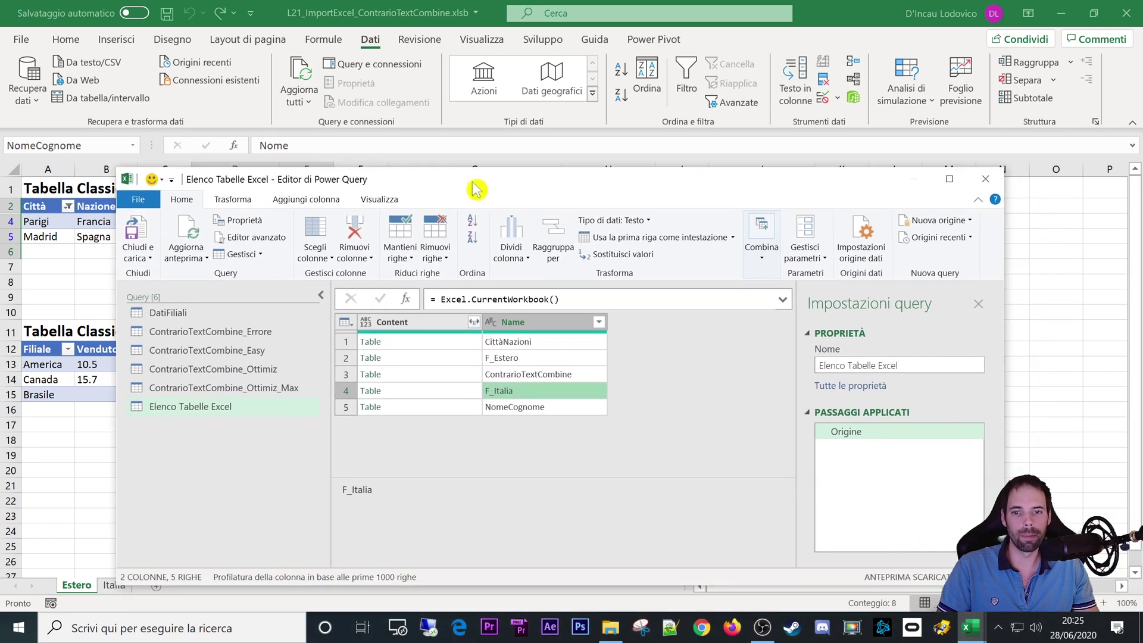
pyautogui.doubleClick(456, 155)
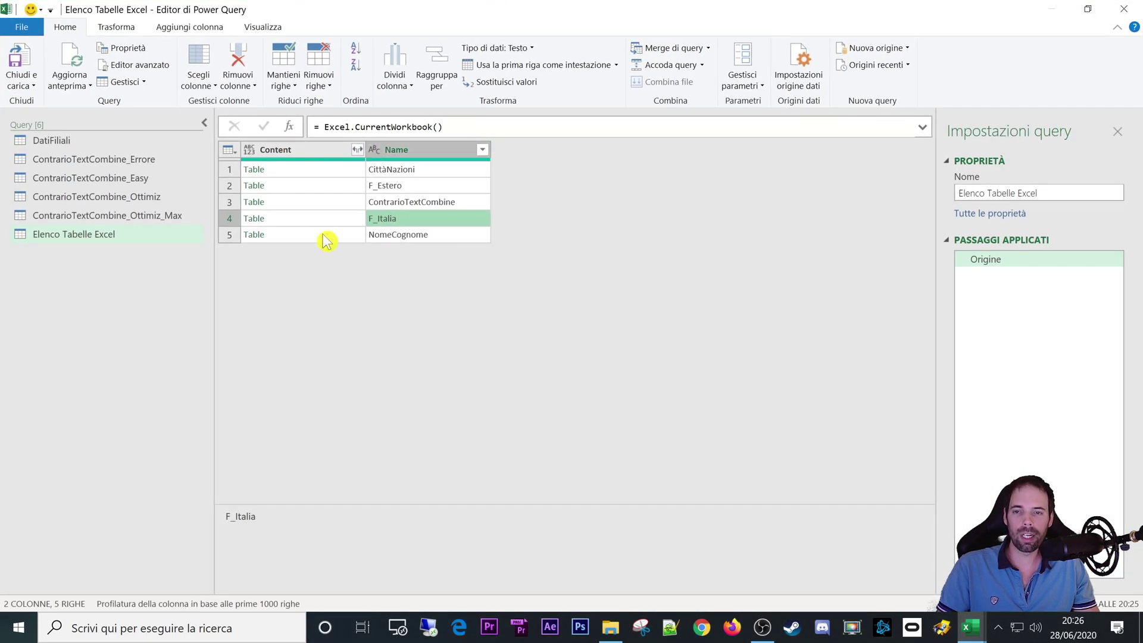
# Preview the CittàNazioni, ContrarioTextCombine and NomeCognome entries in the table list
pyautogui.click(389, 171)
pyautogui.click(390, 202)
pyautogui.click(396, 235)
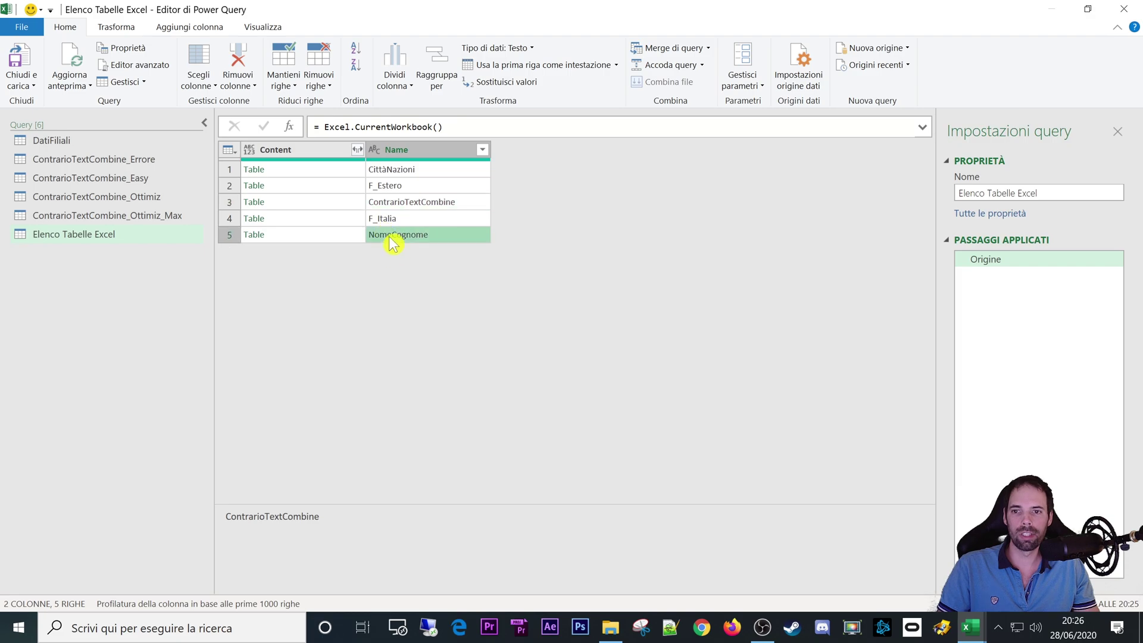
pyautogui.click(348, 171)
pyautogui.click(463, 121)
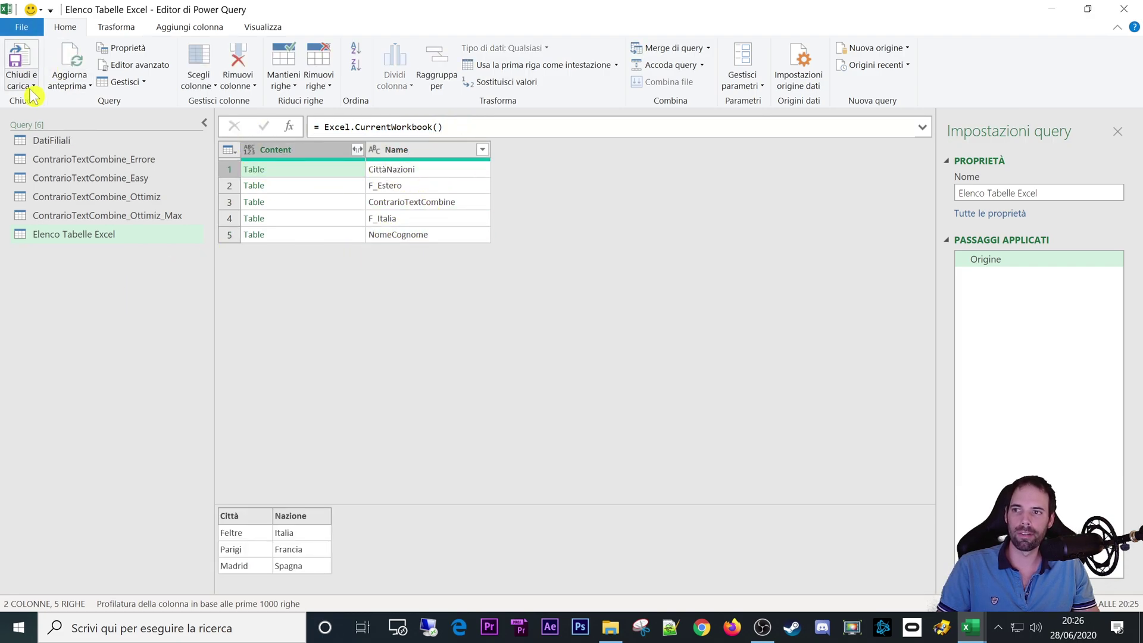
# Create a blank query Query1 with the formula =Excel.CurrentWorkbook()
pyautogui.click(893, 49)
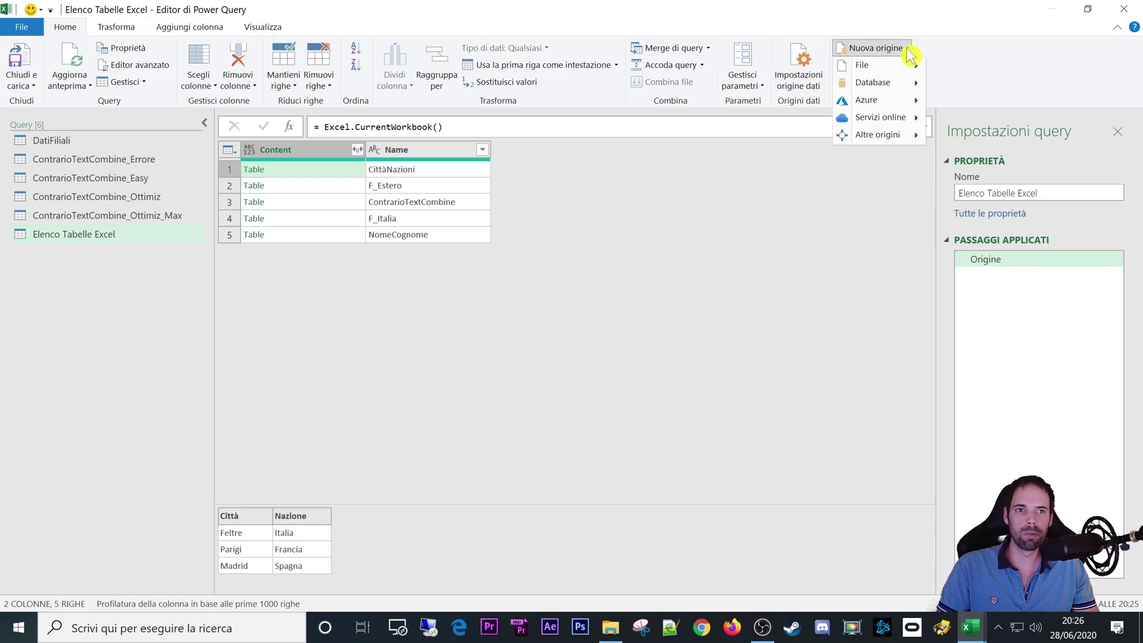
pyautogui.click(883, 145)
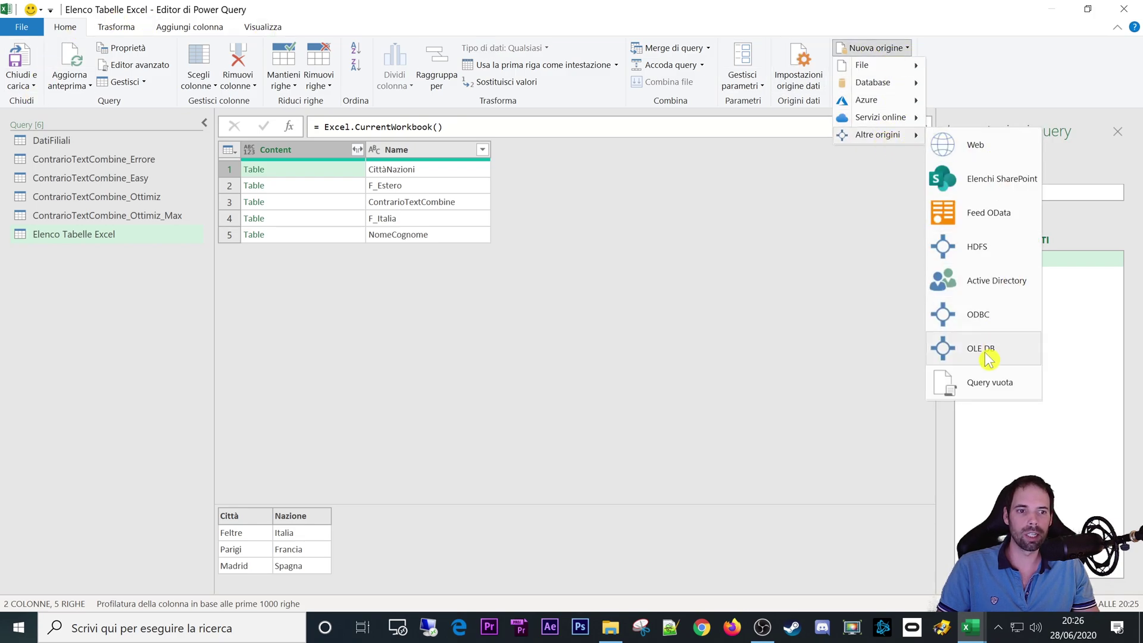
pyautogui.click(984, 384)
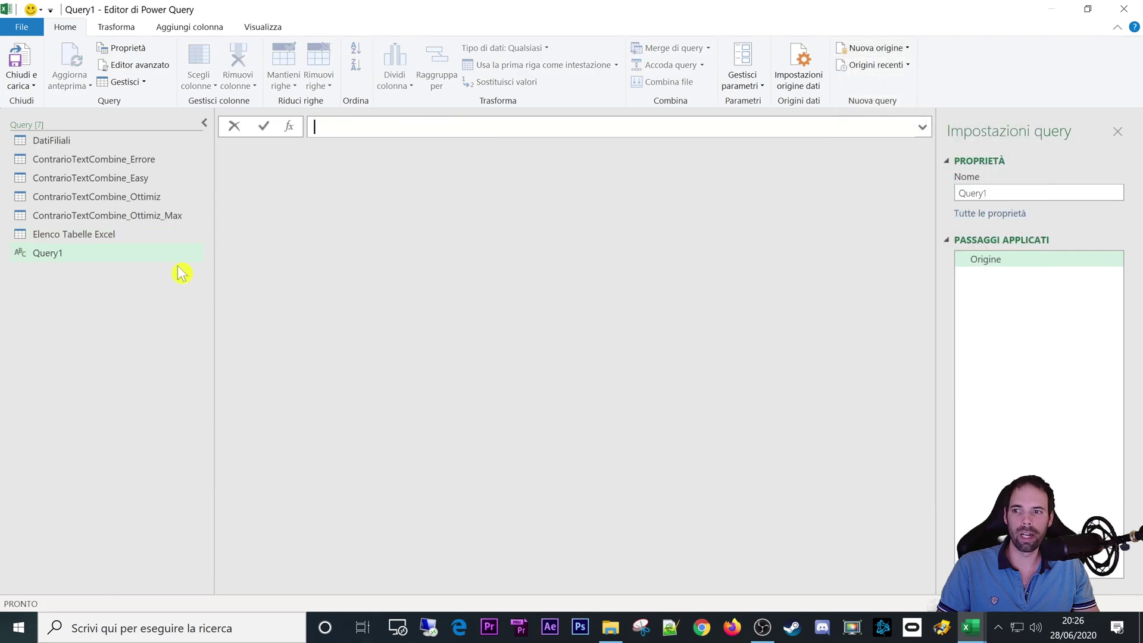
pyautogui.write('=Exce')
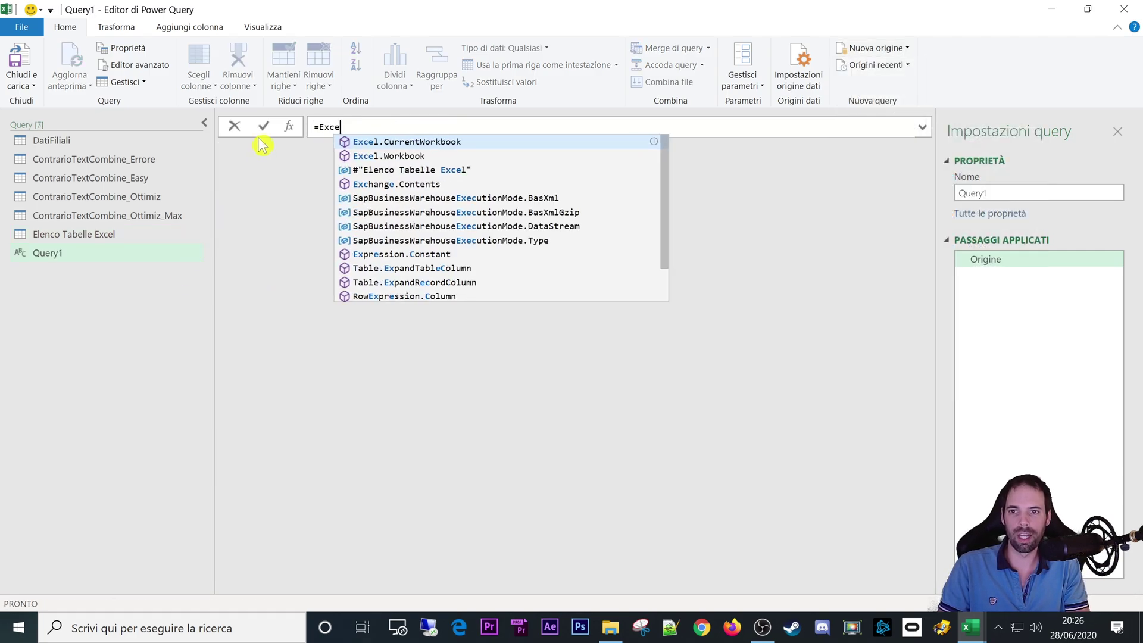
pyautogui.write('l')
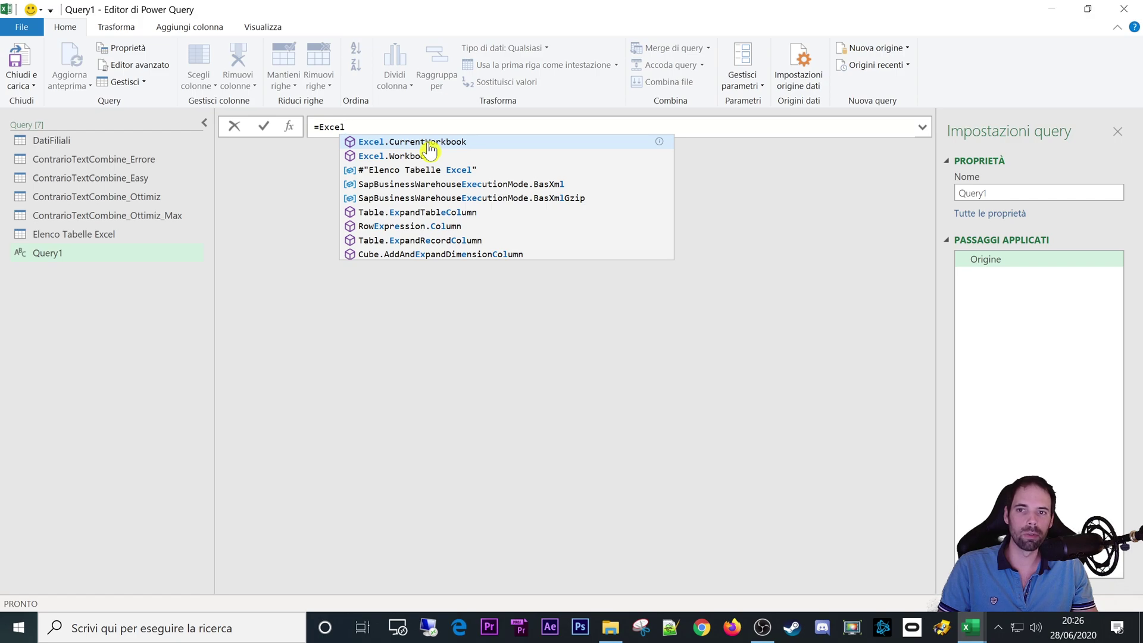
pyautogui.click(427, 143)
pyautogui.write('()')
pyautogui.press('Return')
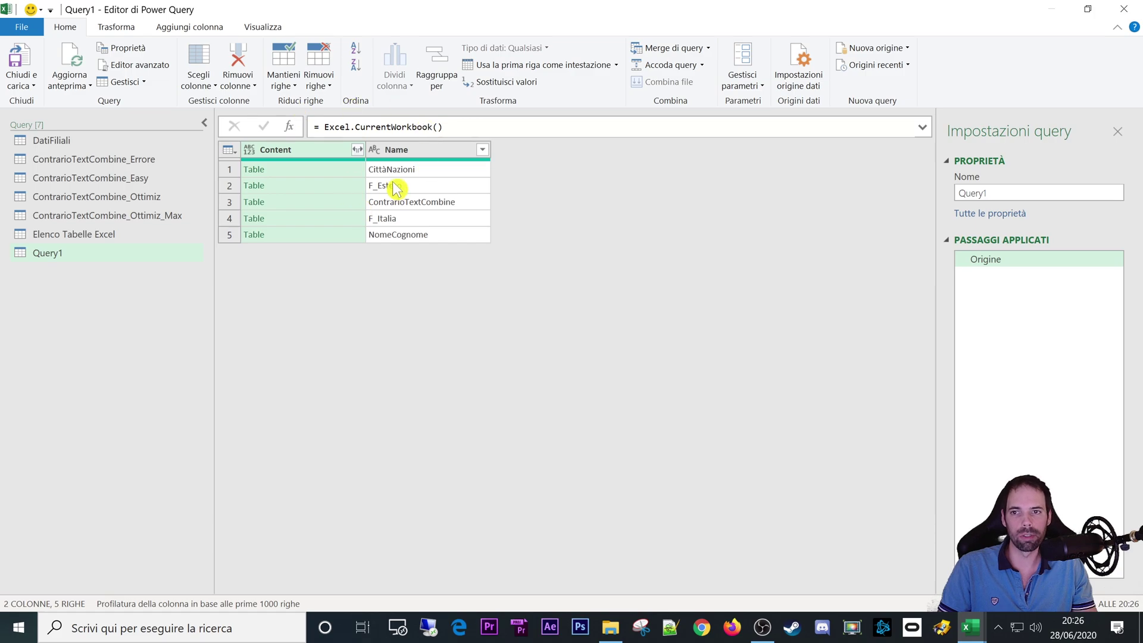
# Delete Query1, then return to Elenco Tabelle Excel and preview the F_Italia table
pyautogui.rightClick(94, 256)
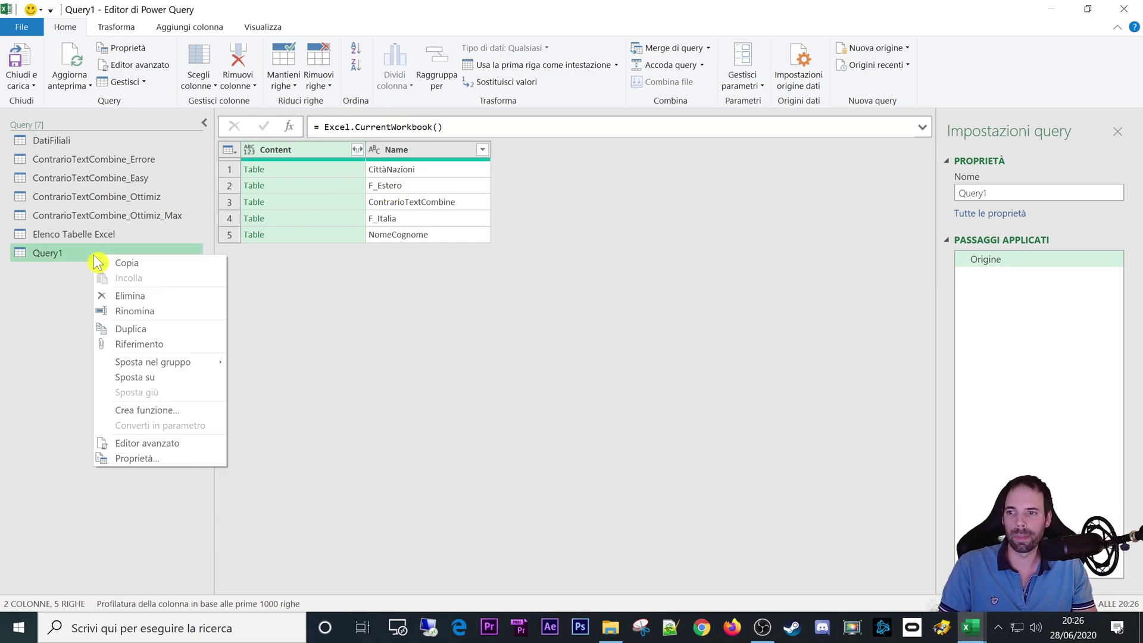
pyautogui.click(140, 300)
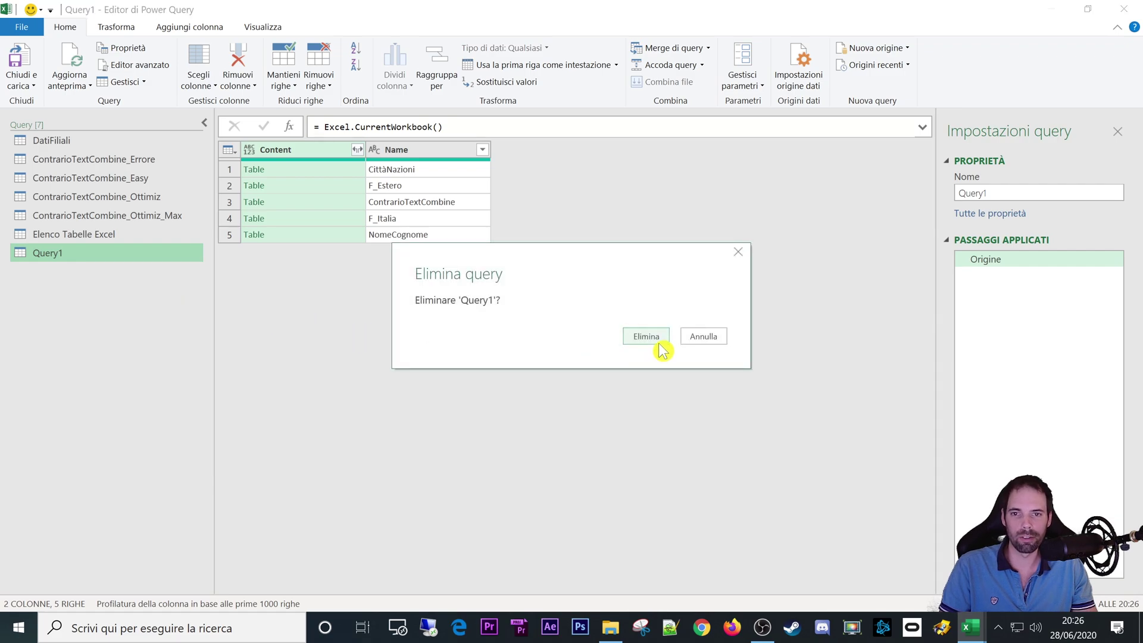
pyautogui.click(653, 338)
pyautogui.click(60, 234)
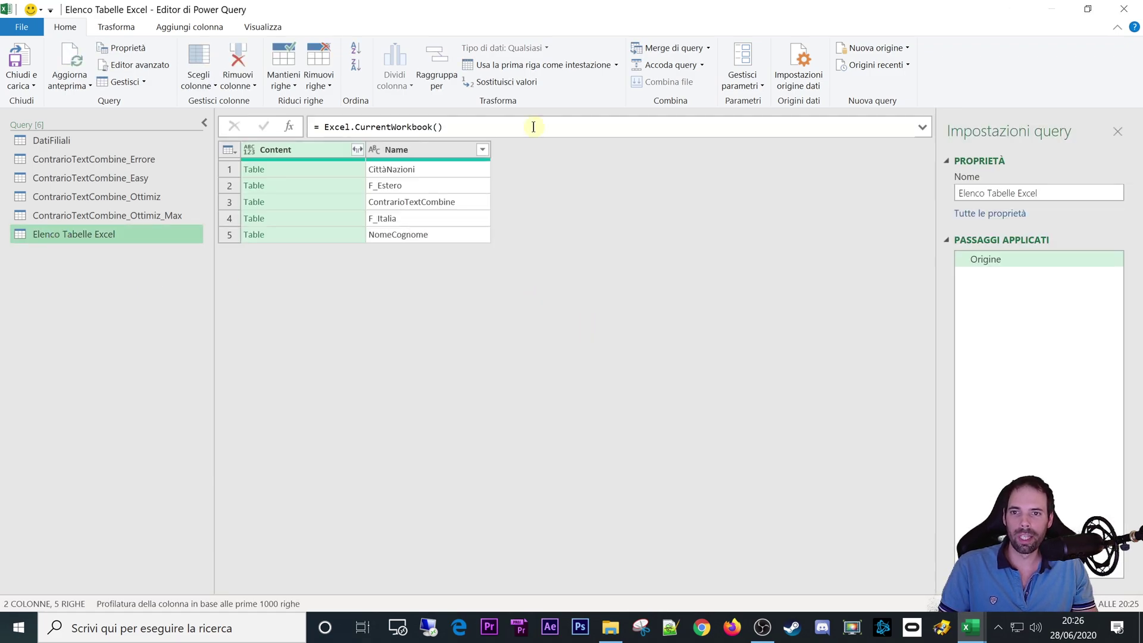
pyautogui.click(444, 217)
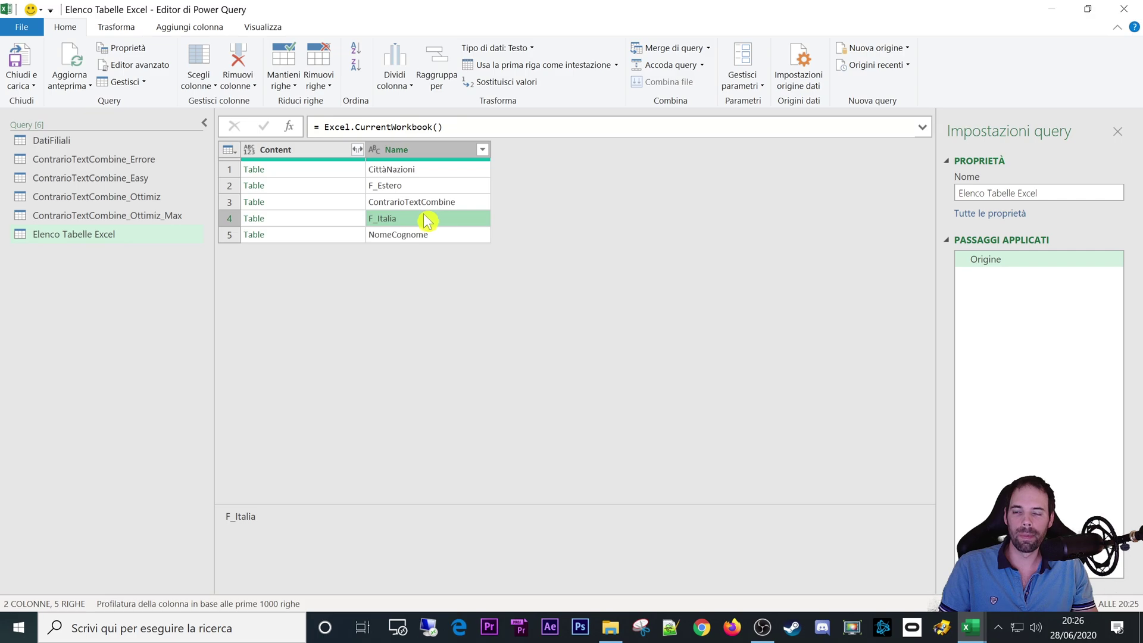
# Preview the F_Estero, CittàNazioni and ContrarioTextCombine tables, then shrink the editor to reveal the sheet
pyautogui.click(410, 189)
pyautogui.click(417, 172)
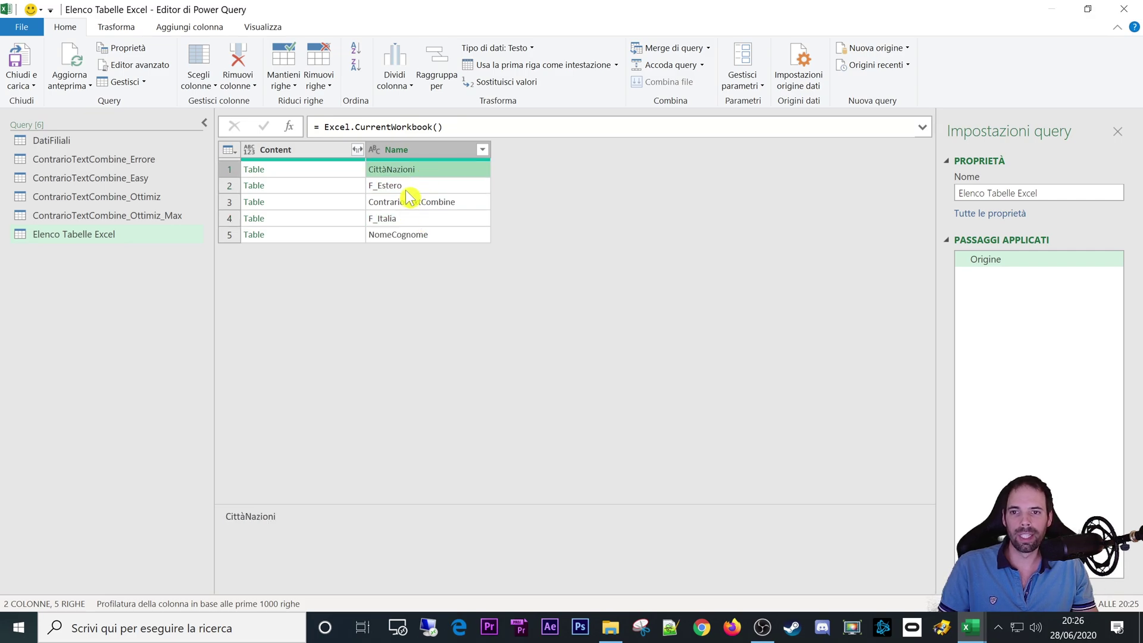
pyautogui.click(411, 189)
pyautogui.click(410, 205)
pyautogui.click(411, 169)
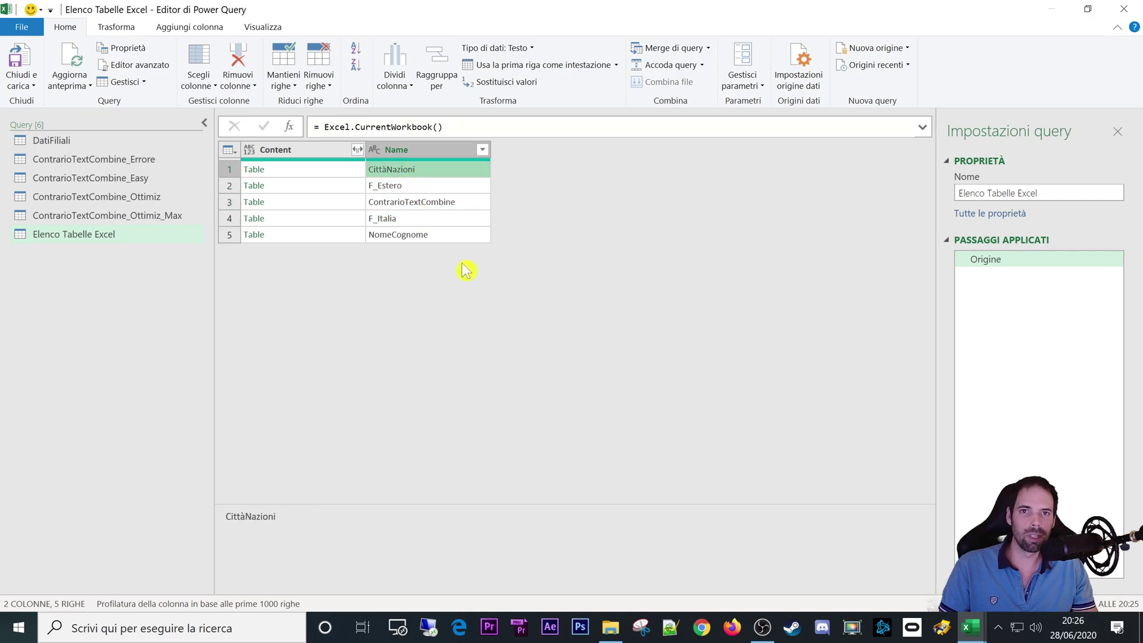
pyautogui.click(405, 205)
pyautogui.click(394, 185)
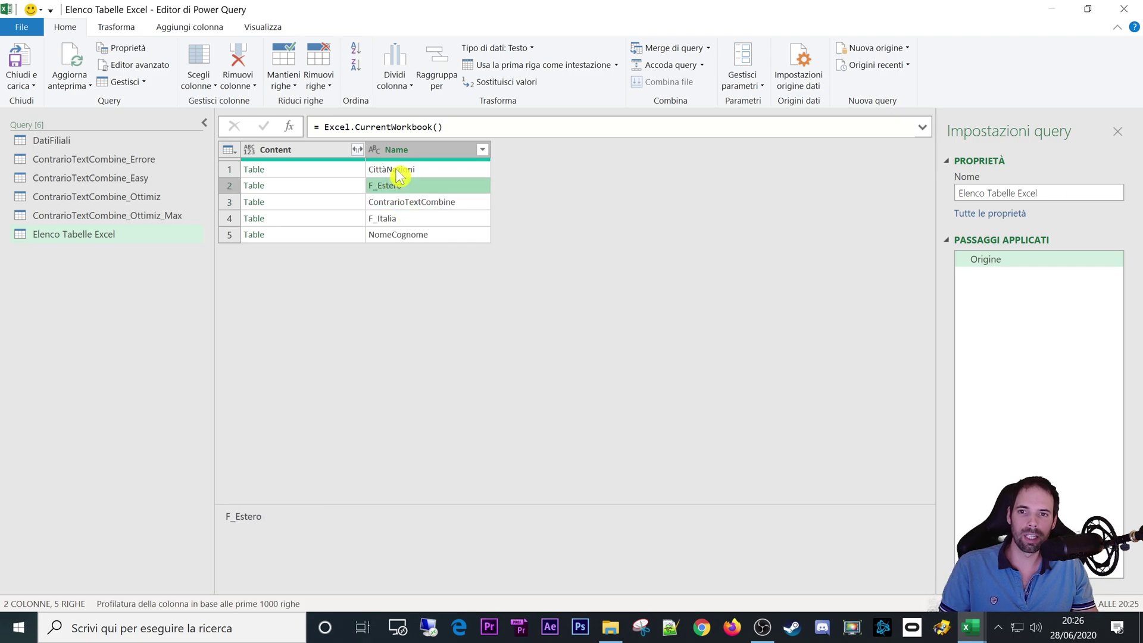
pyautogui.click(395, 171)
pyautogui.click(388, 188)
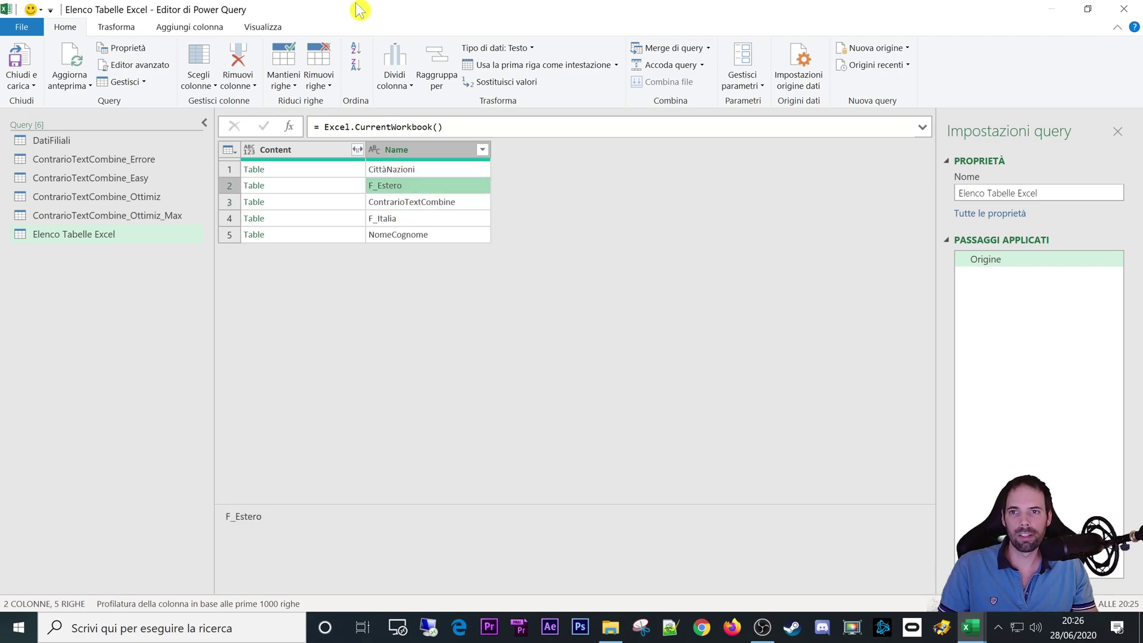
pyautogui.moveTo(360, 7); pyautogui.dragTo(735, 86)
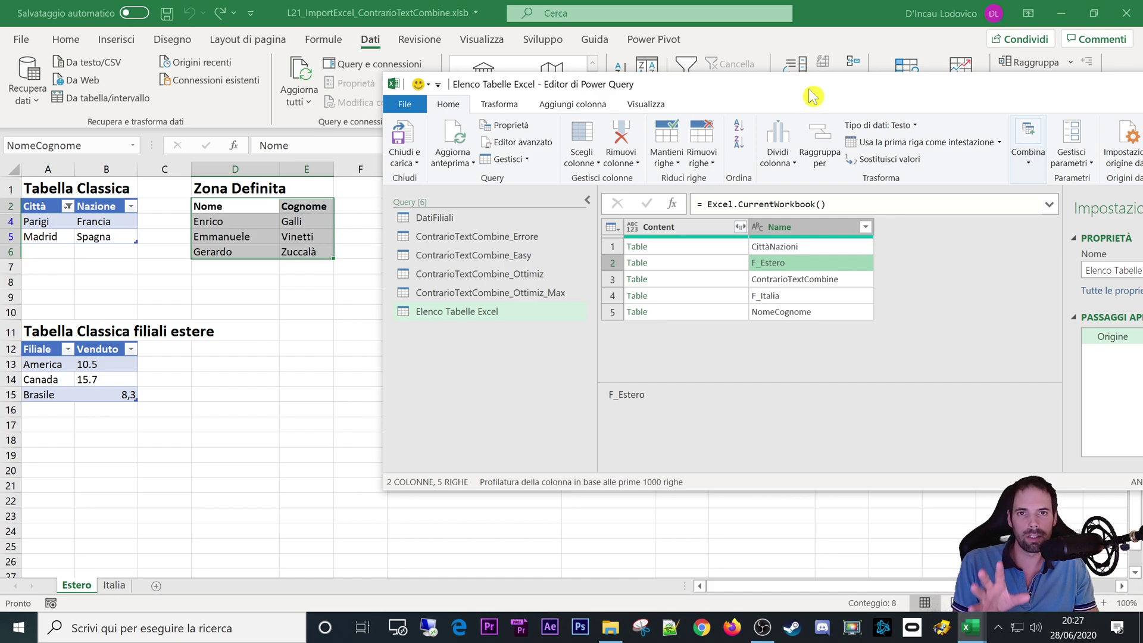
# Shift the editor left to view the sheet, preview CittàNazioni, and maximize the editor again
pyautogui.moveTo(813, 96); pyautogui.dragTo(629, 102)
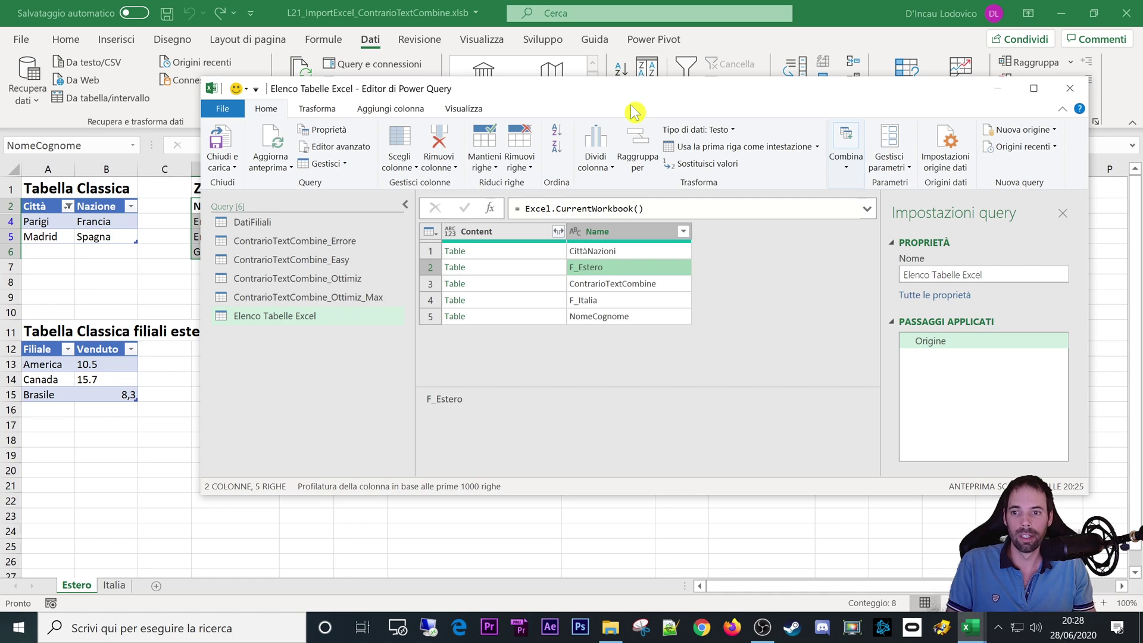
pyautogui.click(529, 252)
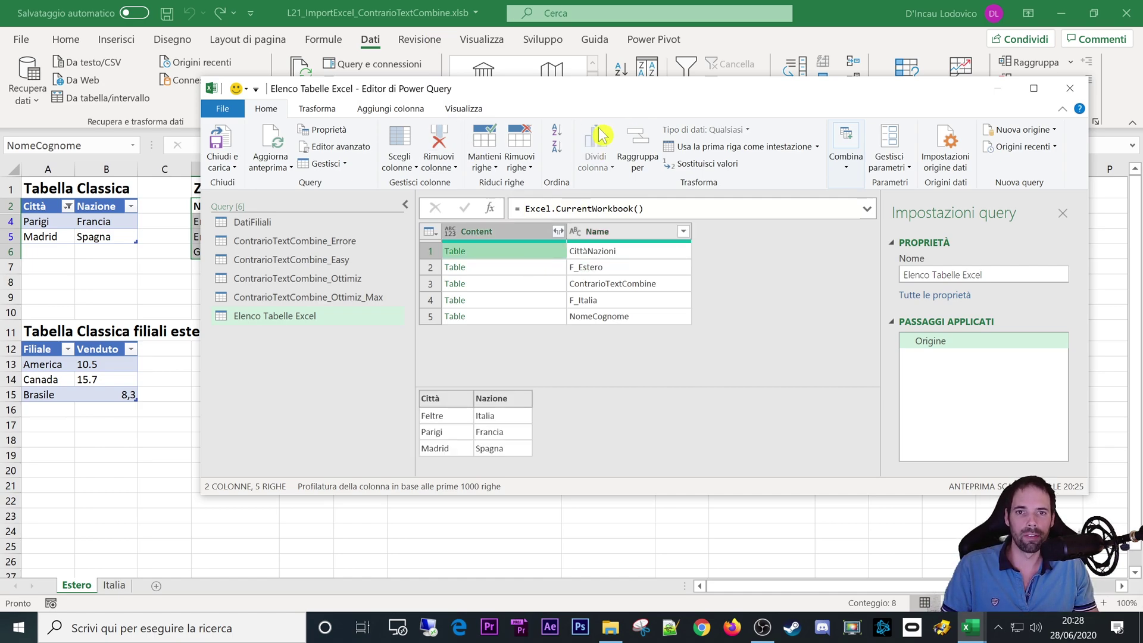
pyautogui.doubleClick(626, 93)
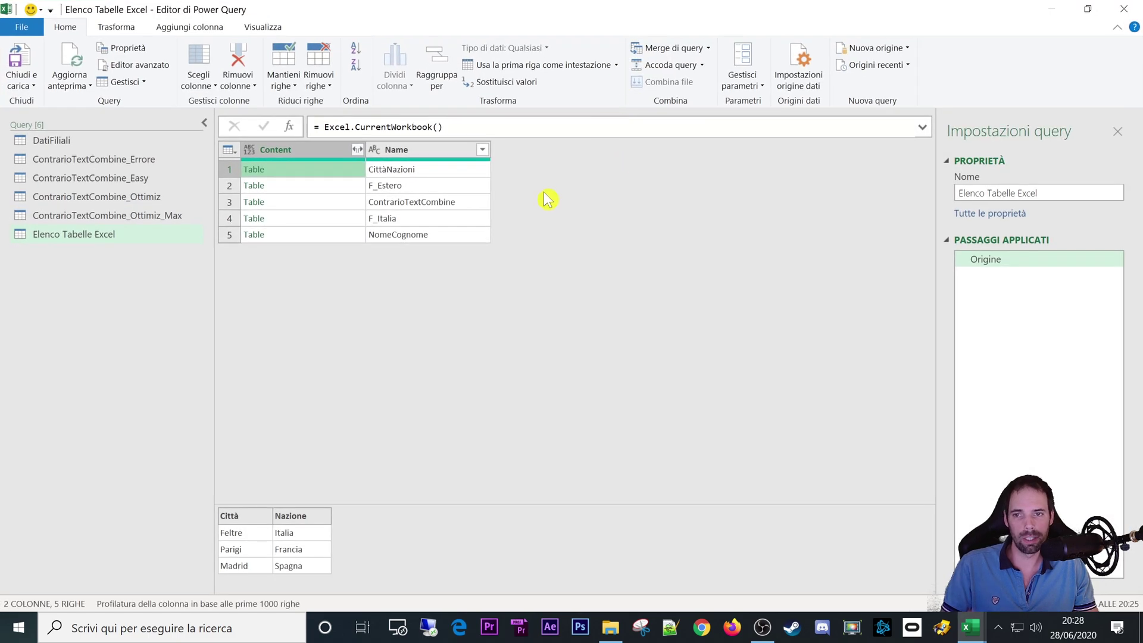
# Preview F_Estero, F_Italia, ContrarioTextCombine and NomeCognome data, then open CittàNazioni's context menu
pyautogui.click(341, 189)
pyautogui.moveTo(443, 126); pyautogui.dragTo(116, 133)
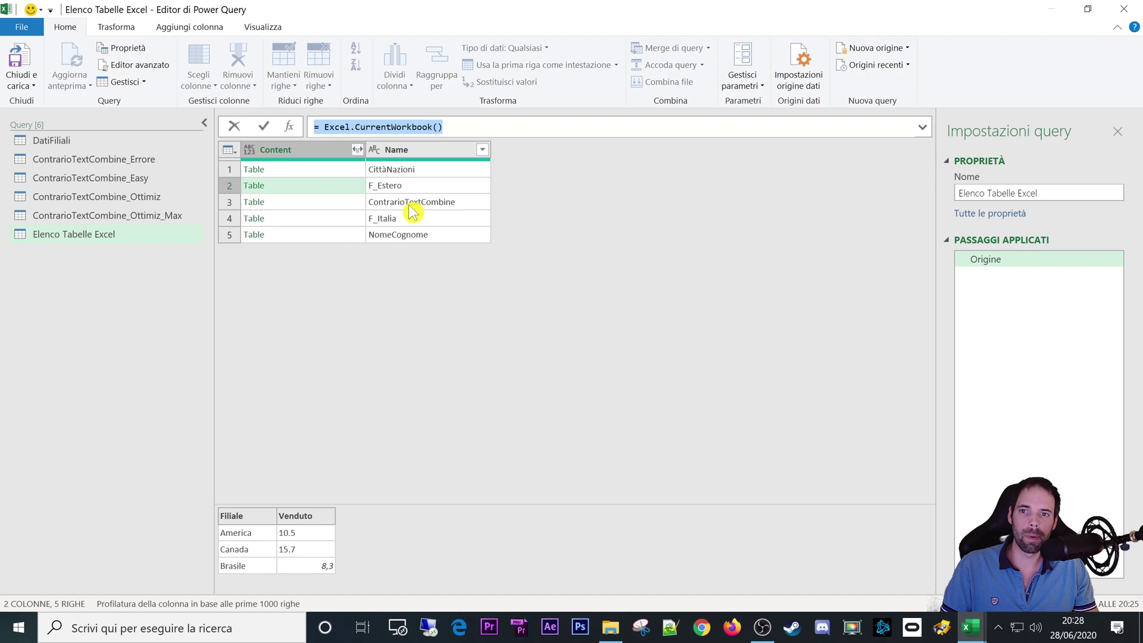
pyautogui.press('Return')
pyautogui.click(357, 215)
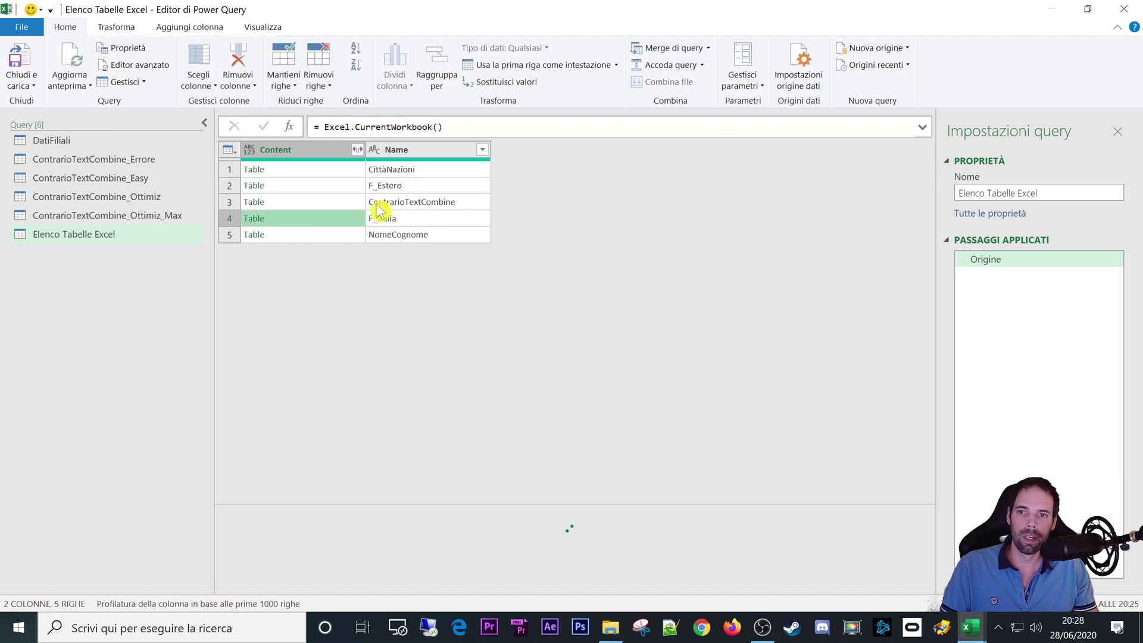
pyautogui.click(408, 185)
pyautogui.click(408, 170)
pyautogui.click(327, 170)
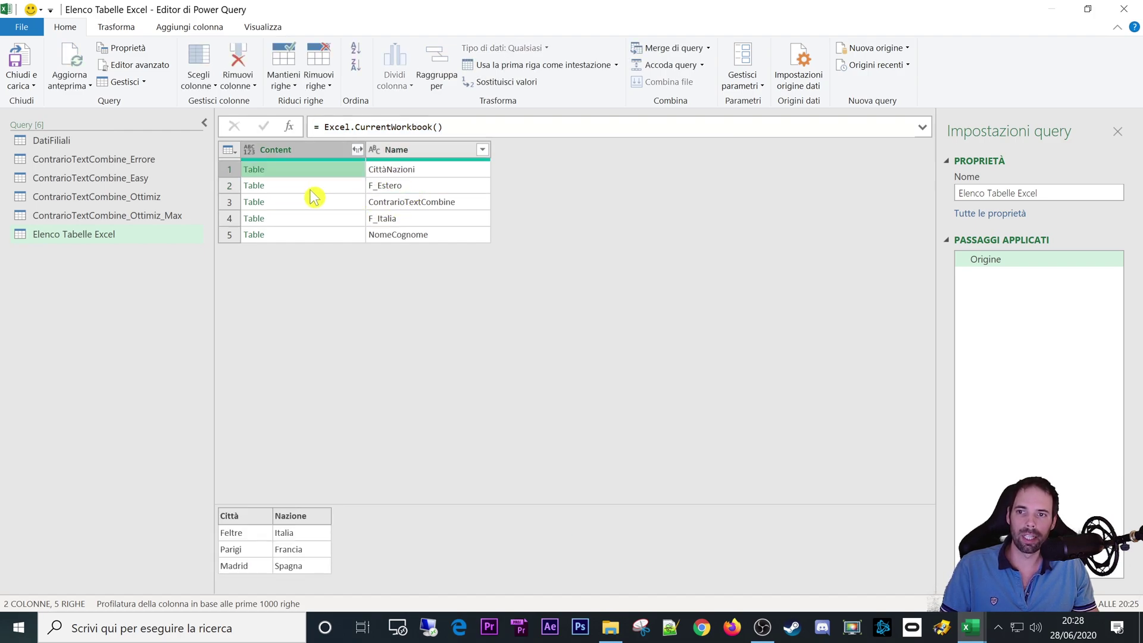
pyautogui.click(310, 187)
pyautogui.click(305, 202)
pyautogui.click(304, 234)
pyautogui.click(302, 172)
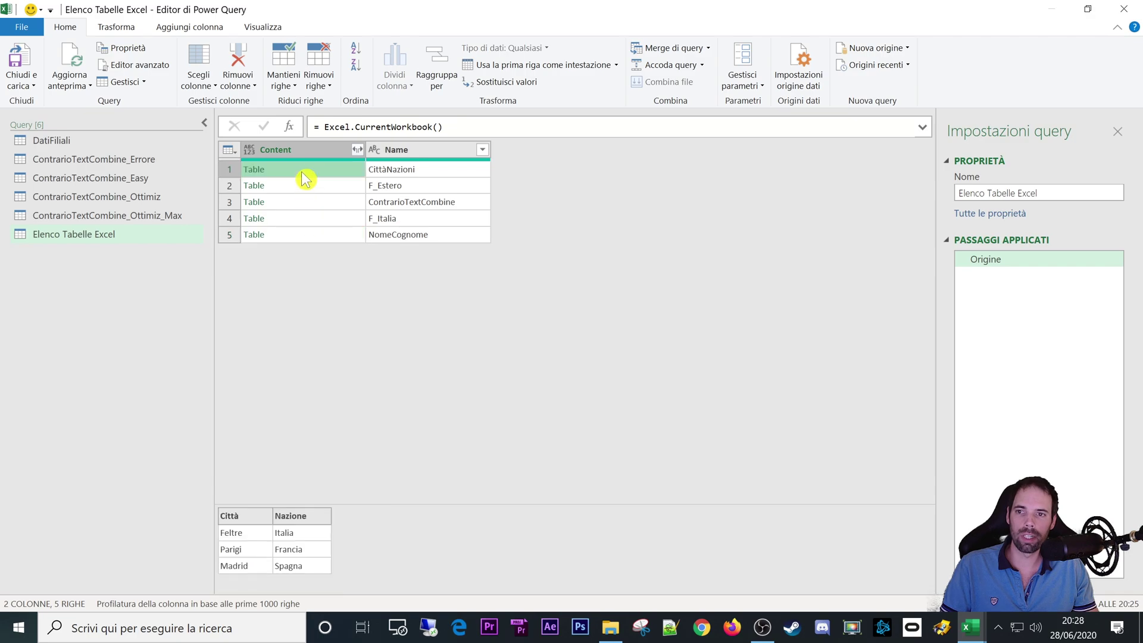
pyautogui.rightClick(318, 170)
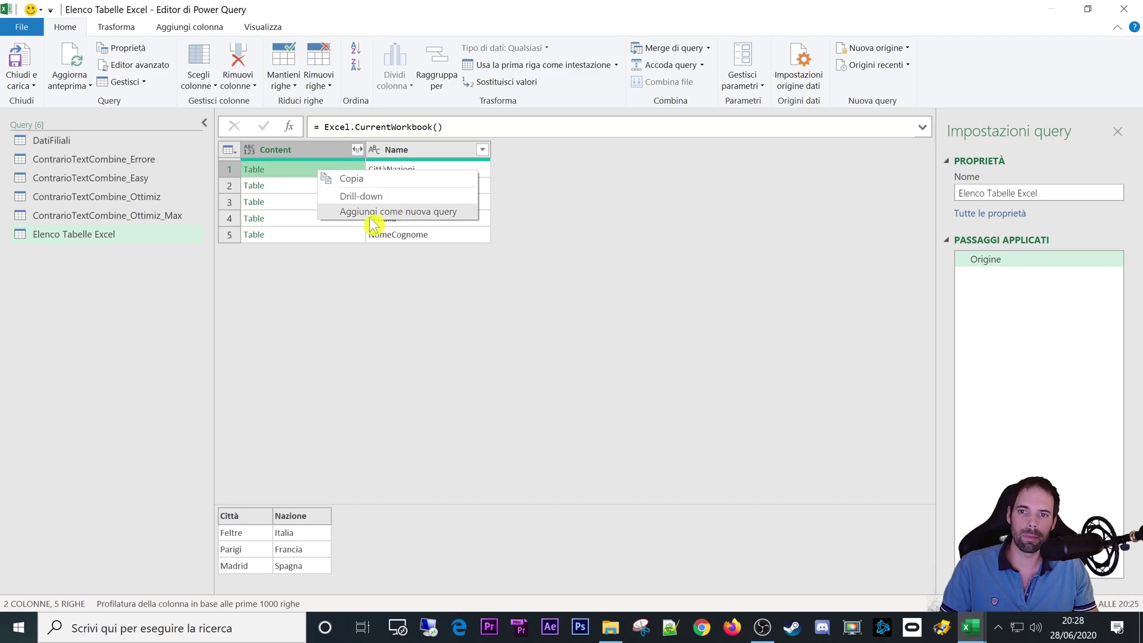
# Add the CittàNazioni table as its own query and view its Origine and Navigazione steps
pyautogui.click(392, 213)
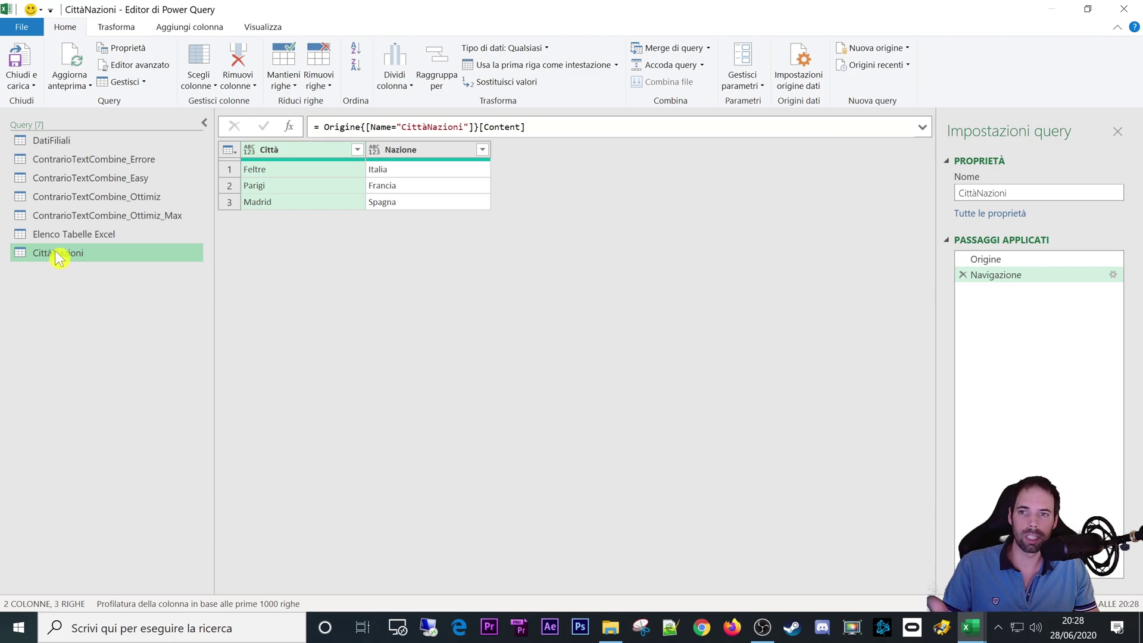
pyautogui.click(980, 259)
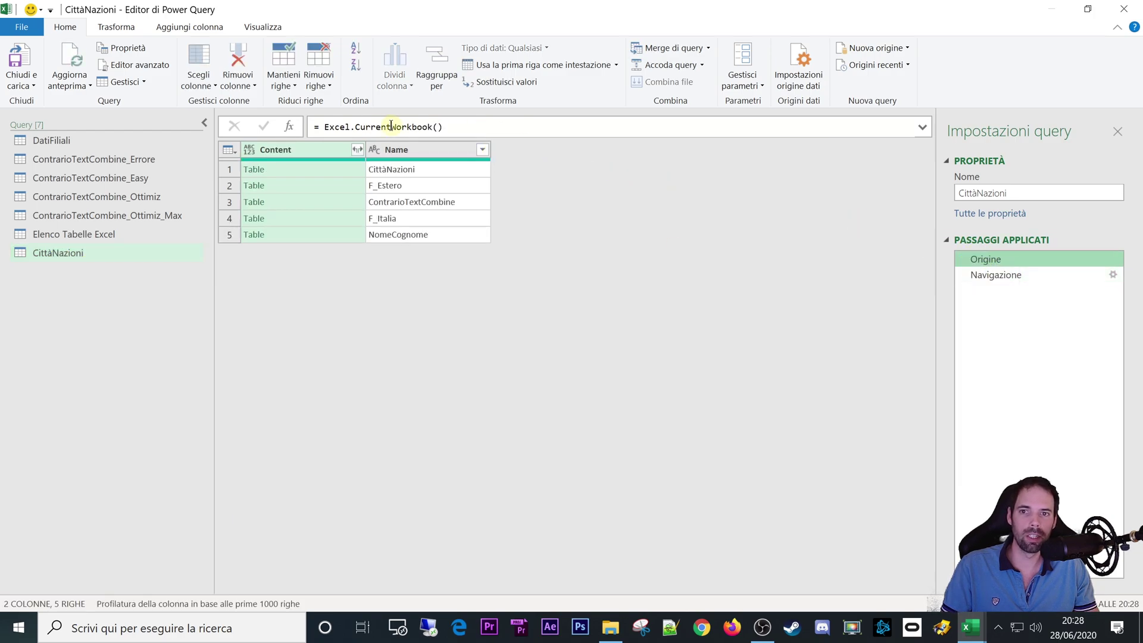
pyautogui.moveTo(326, 132); pyautogui.dragTo(445, 128)
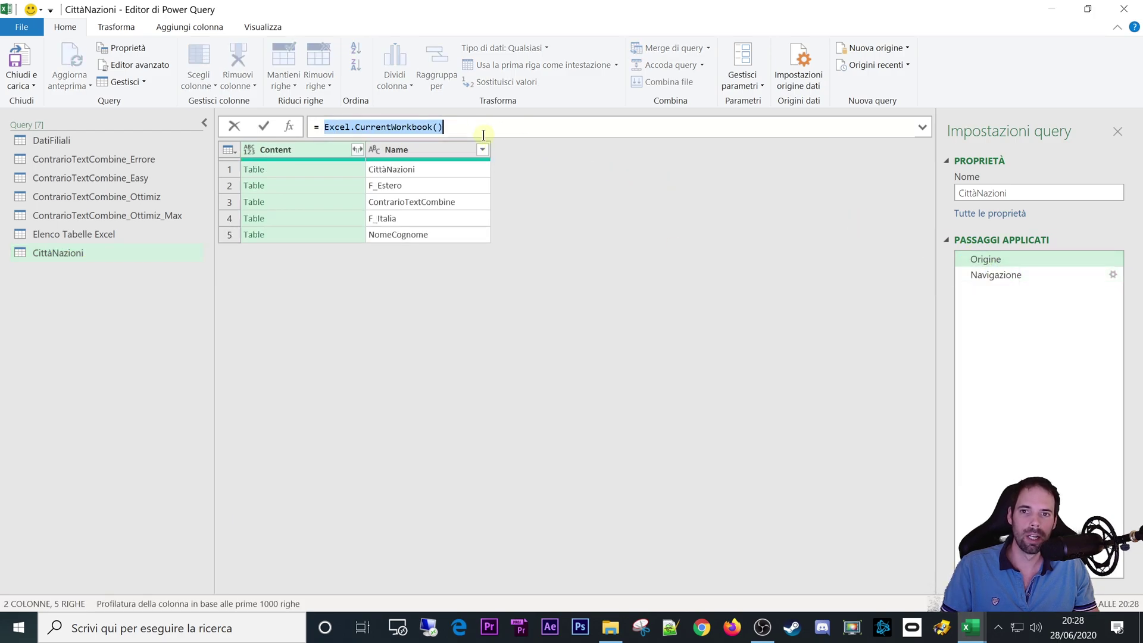
pyautogui.click(1023, 281)
pyautogui.click(1020, 276)
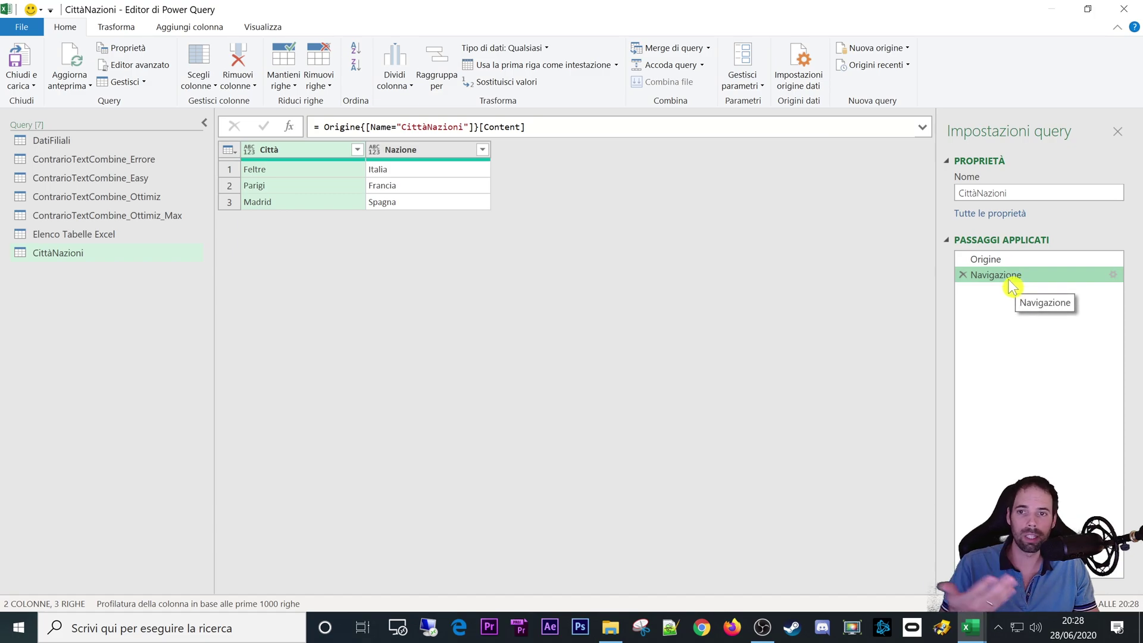
# Examine the Navigazione formula's table-name lookup without changing it
pyautogui.moveTo(324, 127); pyautogui.dragTo(359, 128)
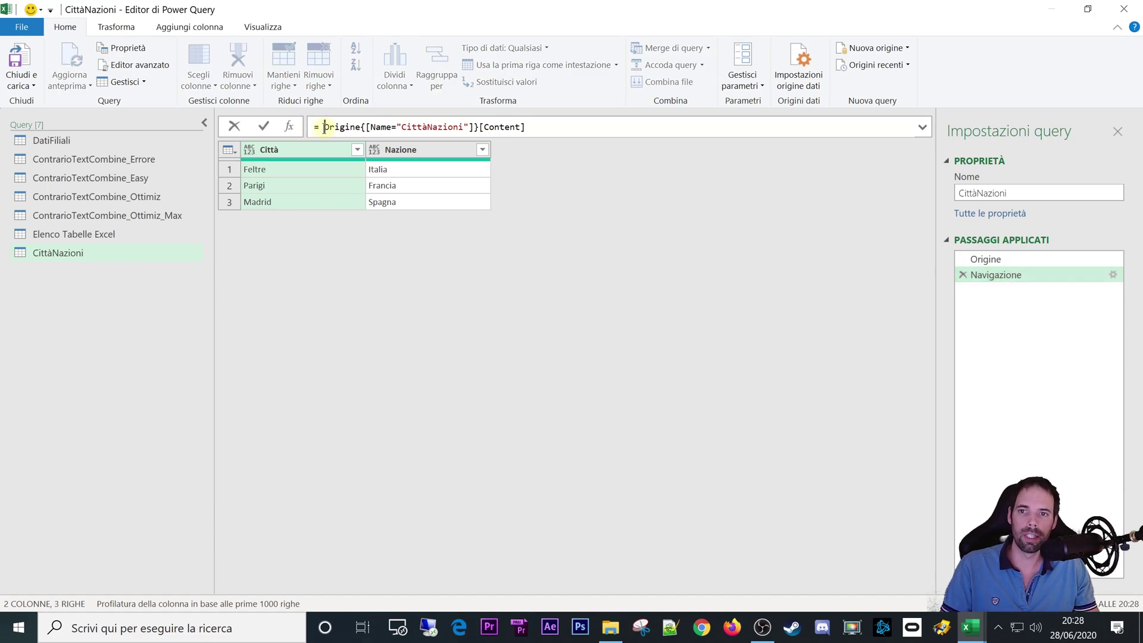
pyautogui.moveTo(364, 130); pyautogui.dragTo(524, 128)
pyautogui.click(382, 128)
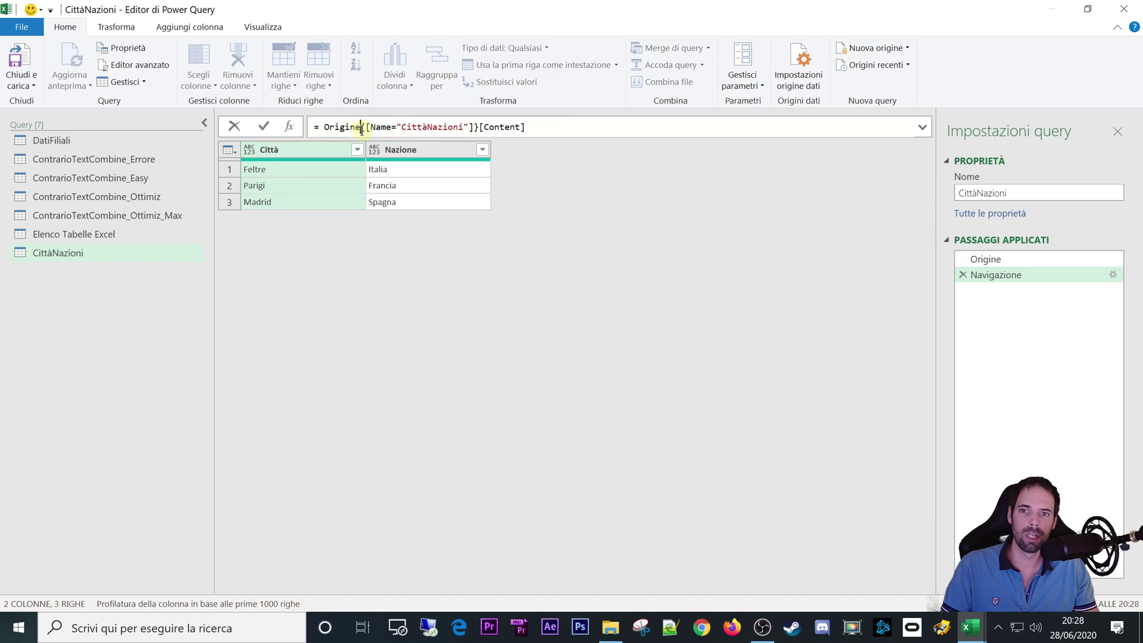
pyautogui.moveTo(362, 129); pyautogui.dragTo(557, 127)
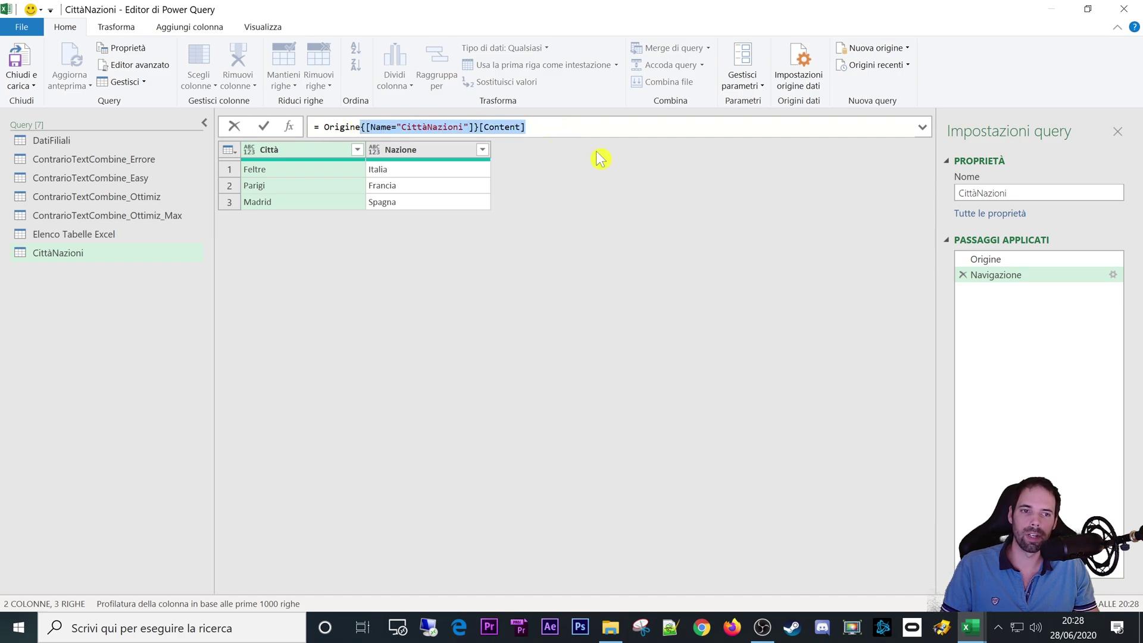
pyautogui.click(985, 261)
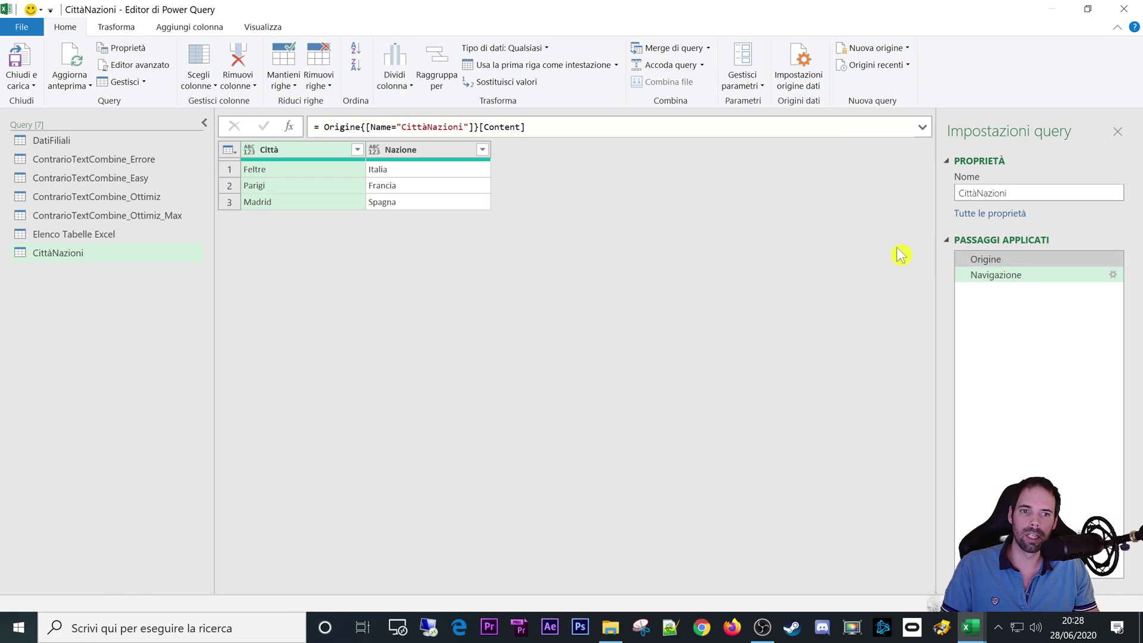
pyautogui.click(446, 128)
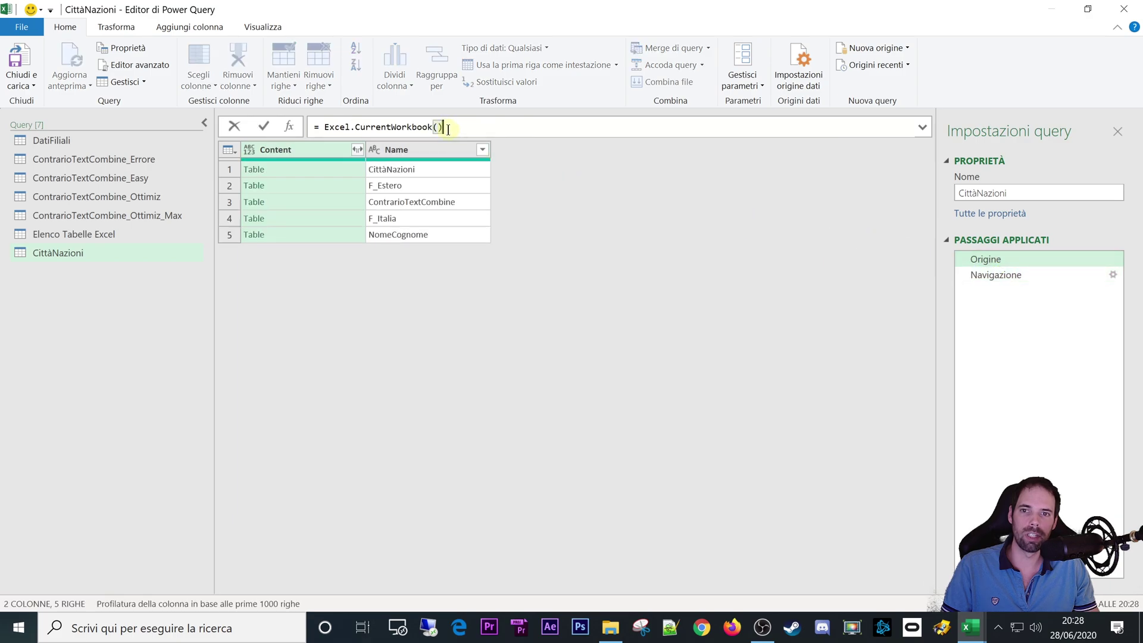
pyautogui.click(998, 276)
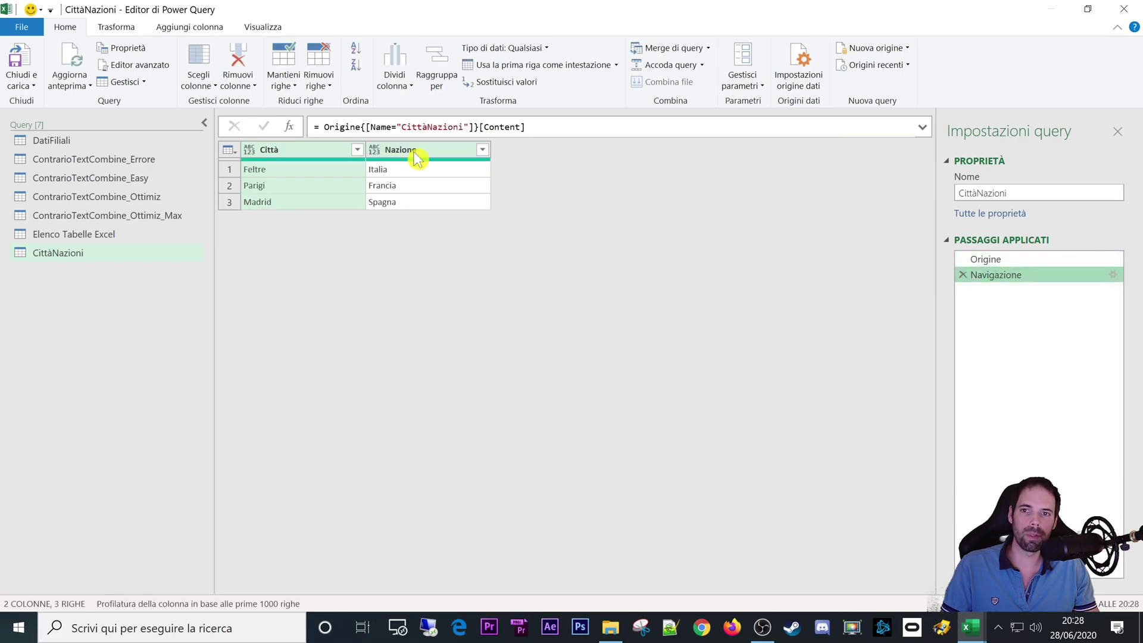
pyautogui.moveTo(325, 127); pyautogui.dragTo(571, 148)
pyautogui.press('Escape')
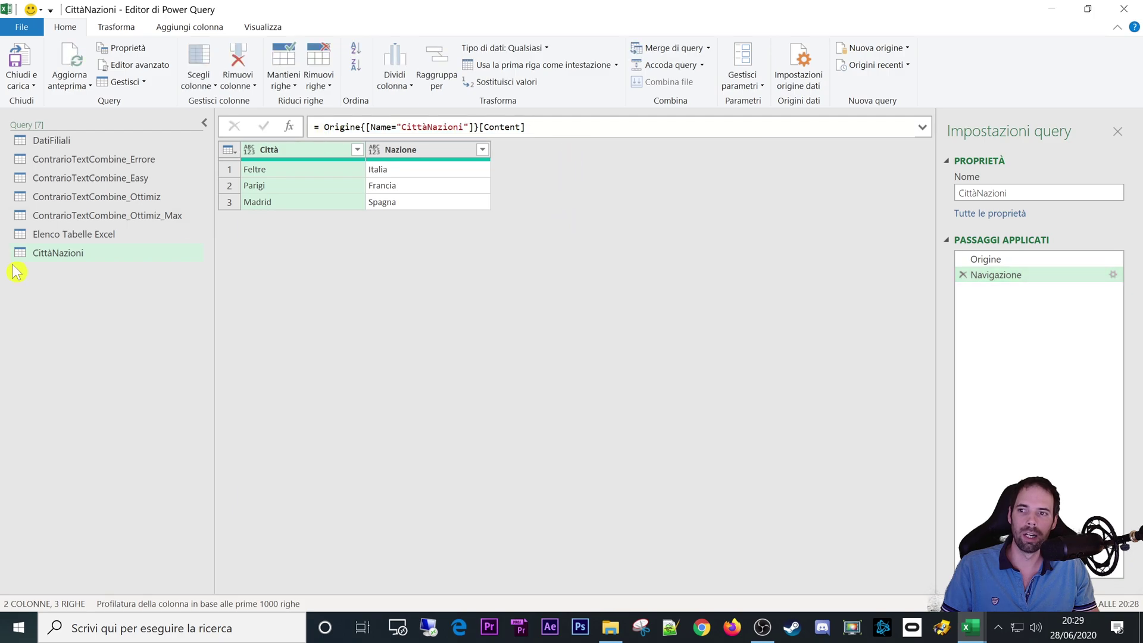
# Return to Elenco Tabelle Excel and preview the CittàNazioni and ContrarioTextCombine tables
pyautogui.click(76, 237)
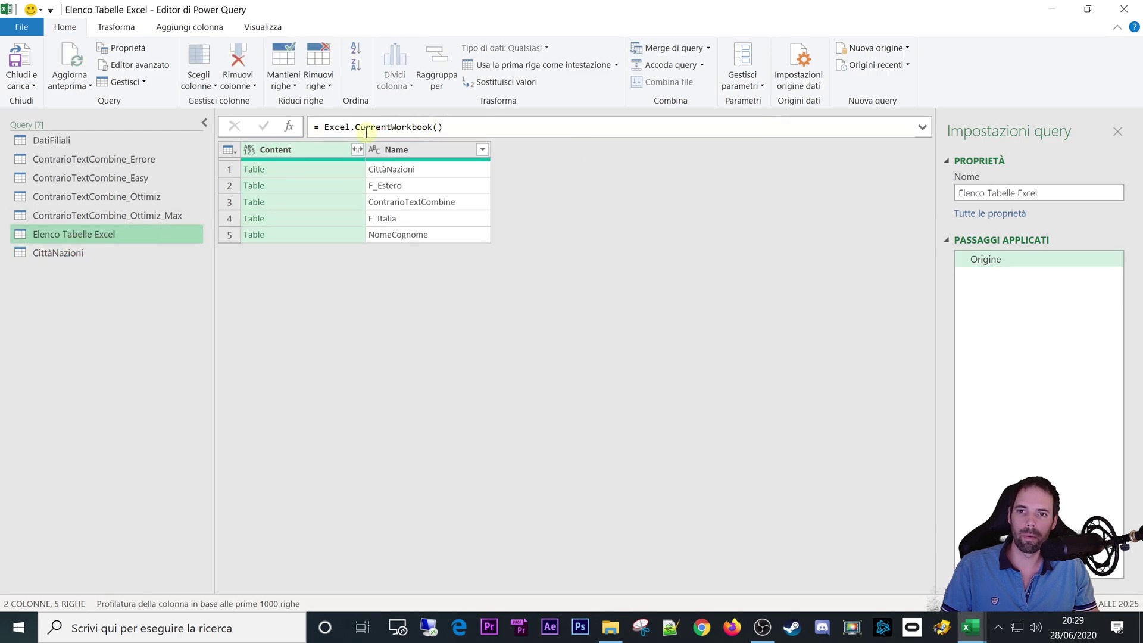
pyautogui.click(312, 171)
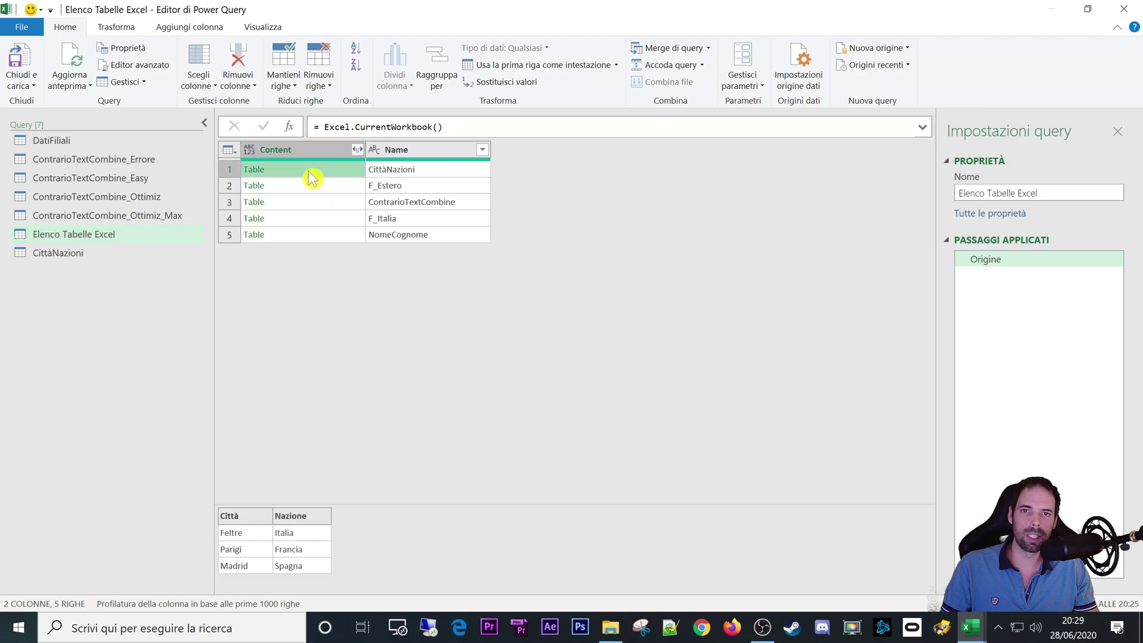
pyautogui.click(319, 203)
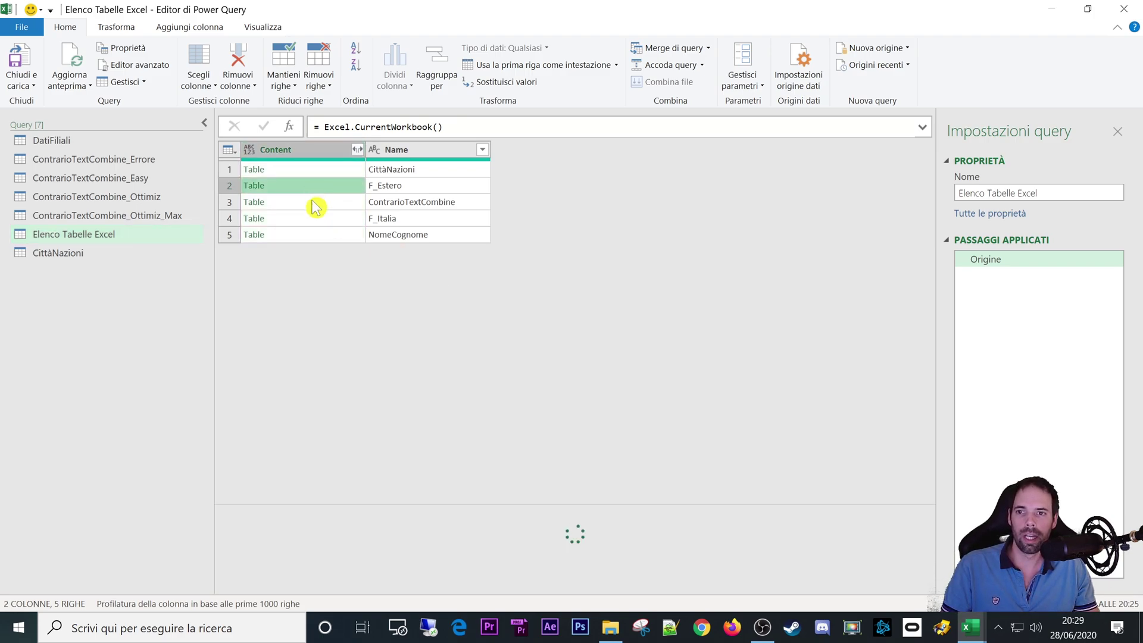
pyautogui.click(314, 221)
pyautogui.click(313, 238)
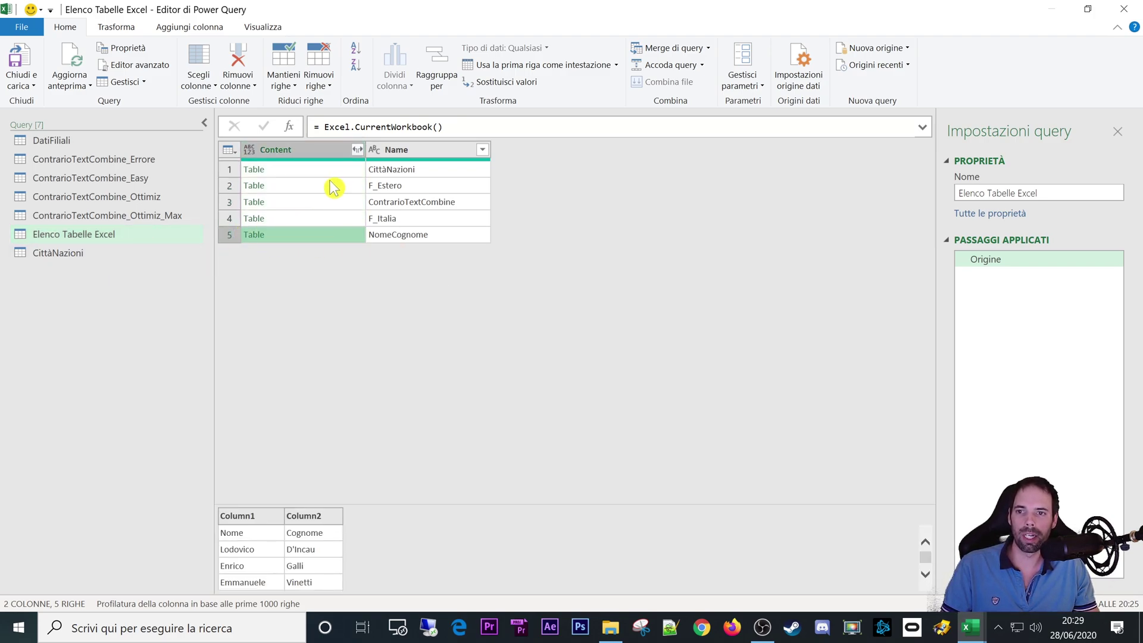
pyautogui.click(38, 256)
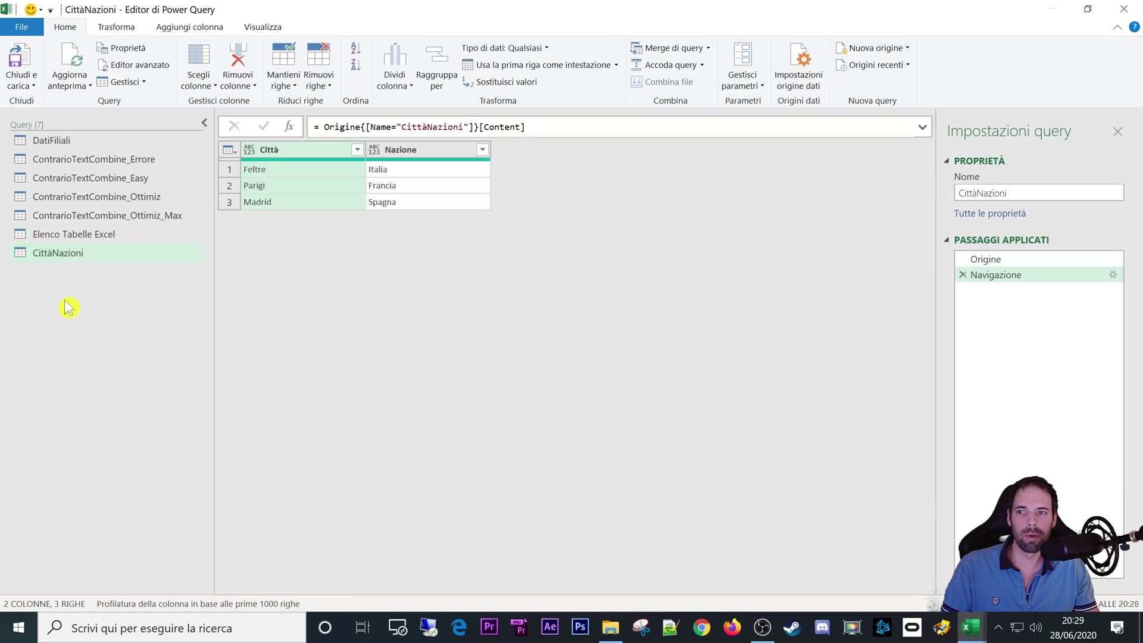
pyautogui.click(107, 234)
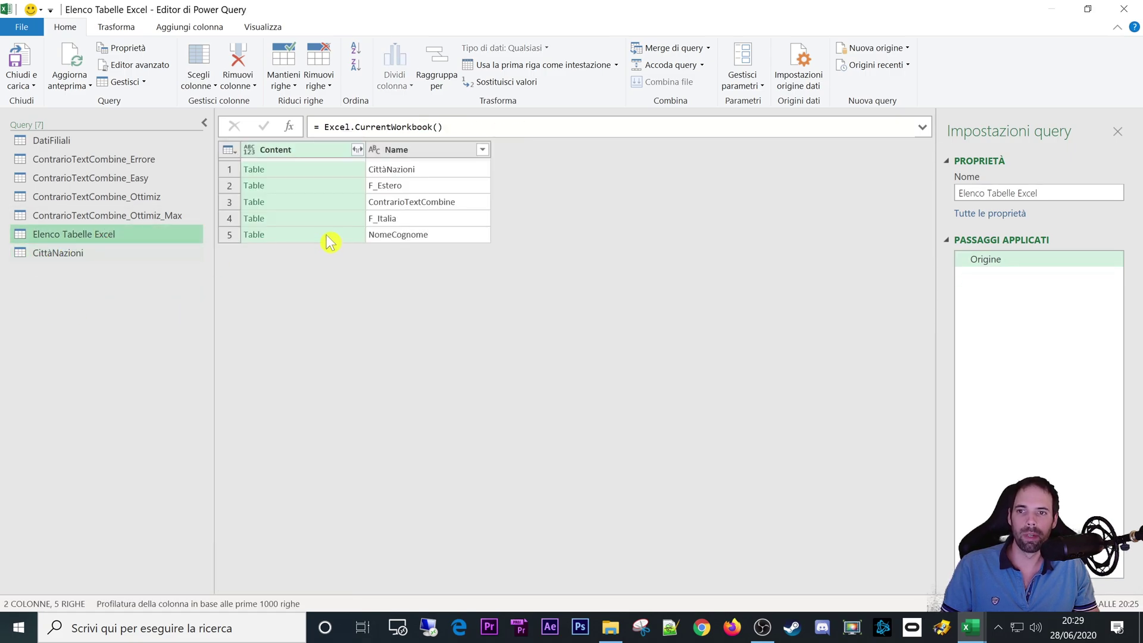
pyautogui.rightClick(322, 201)
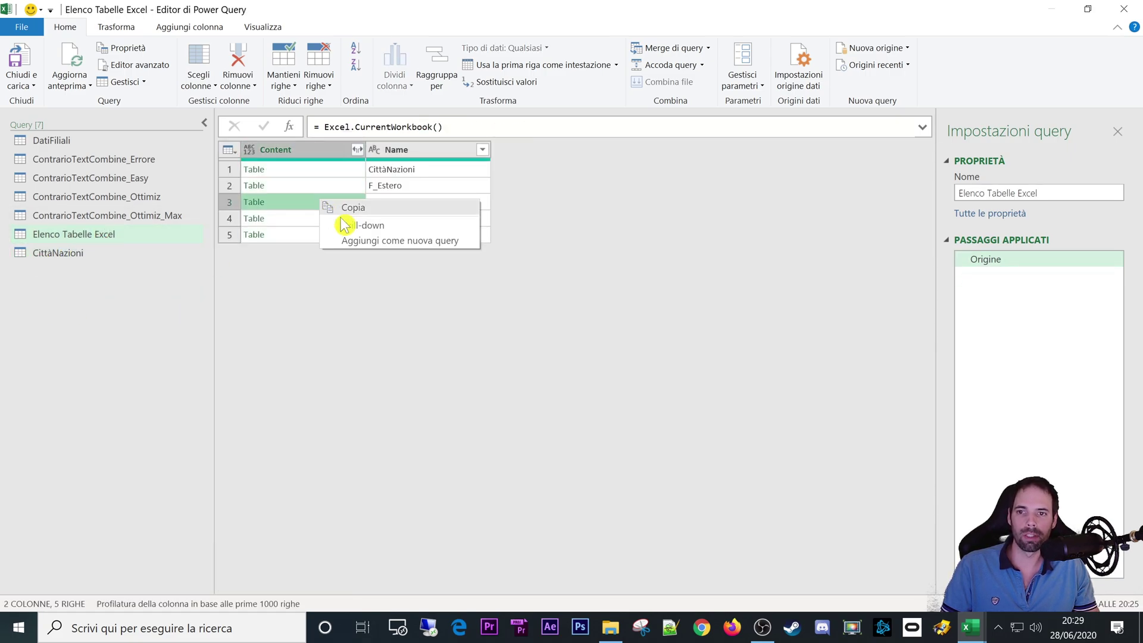
pyautogui.click(587, 228)
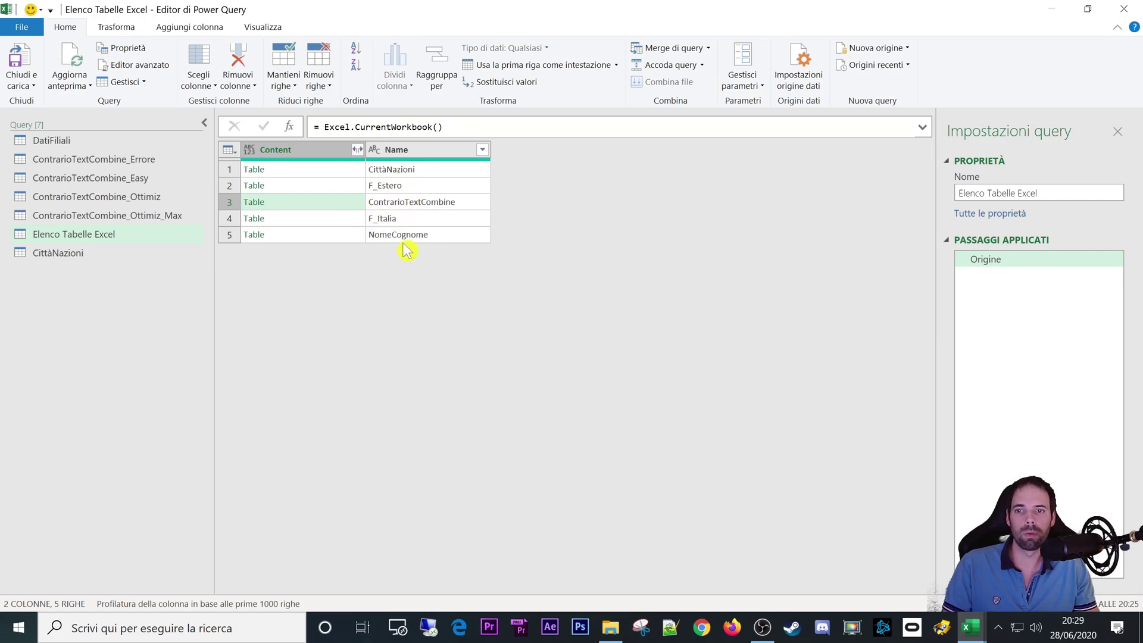
pyautogui.click(371, 187)
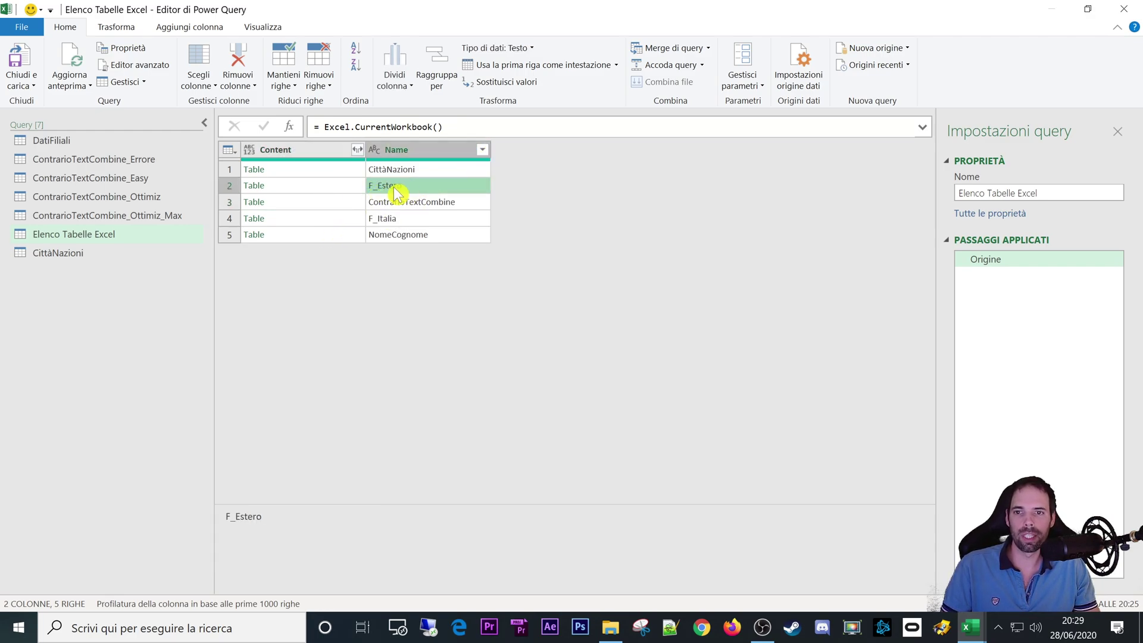
pyautogui.click(393, 221)
pyautogui.click(393, 186)
pyautogui.click(381, 220)
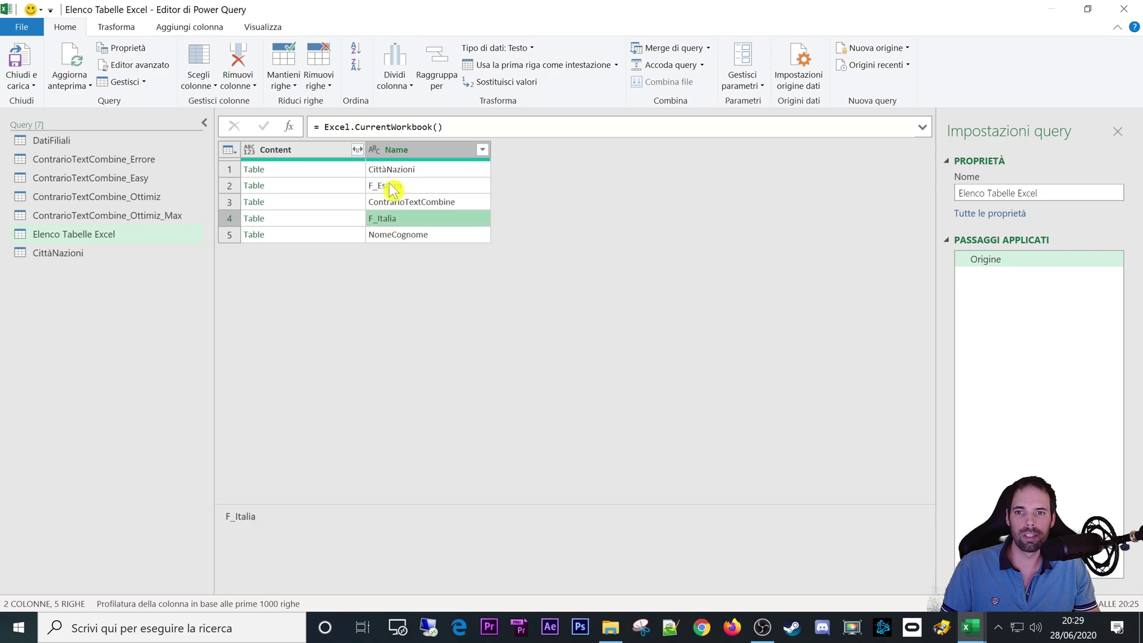
pyautogui.click(386, 186)
pyautogui.click(384, 220)
pyautogui.click(345, 185)
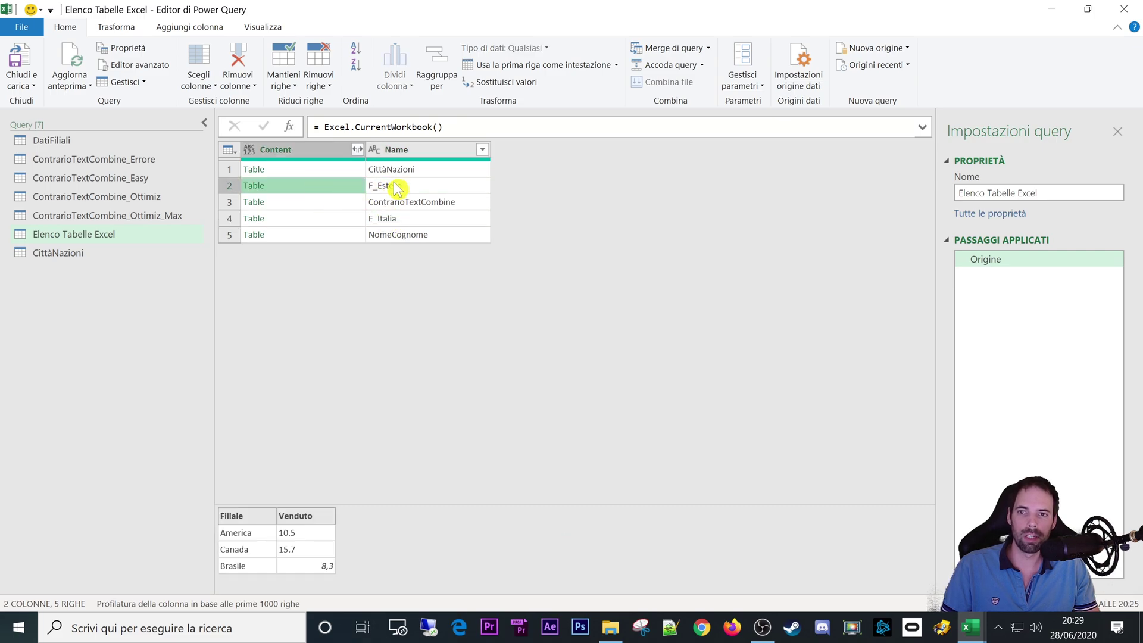
# Expand the Content column into its table columns without the original column-name prefix
pyautogui.click(358, 151)
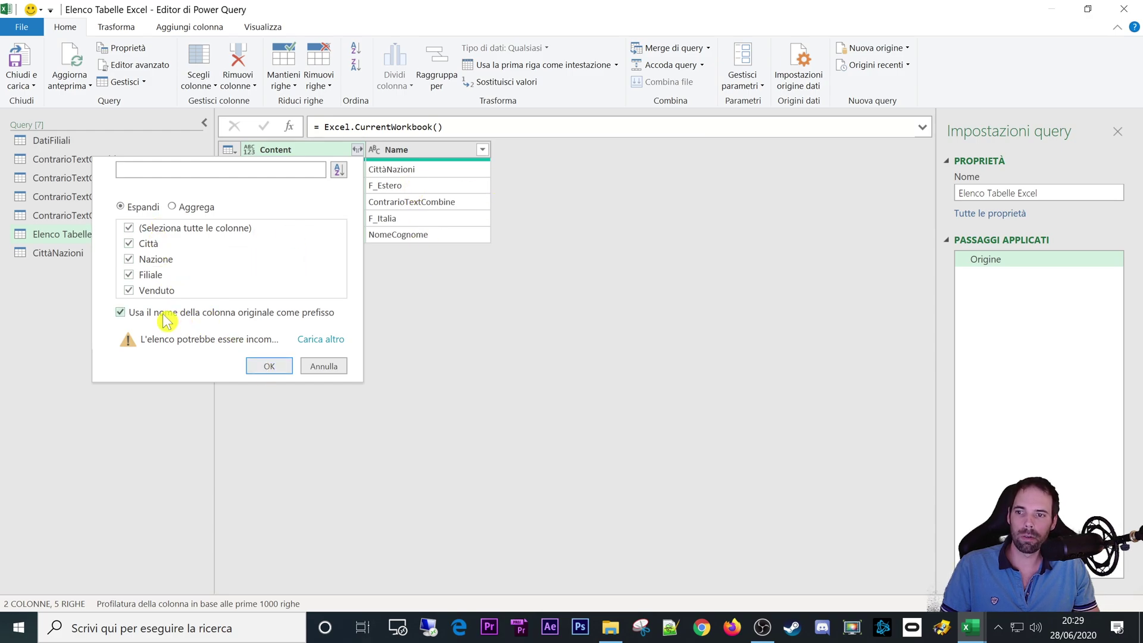
pyautogui.click(121, 313)
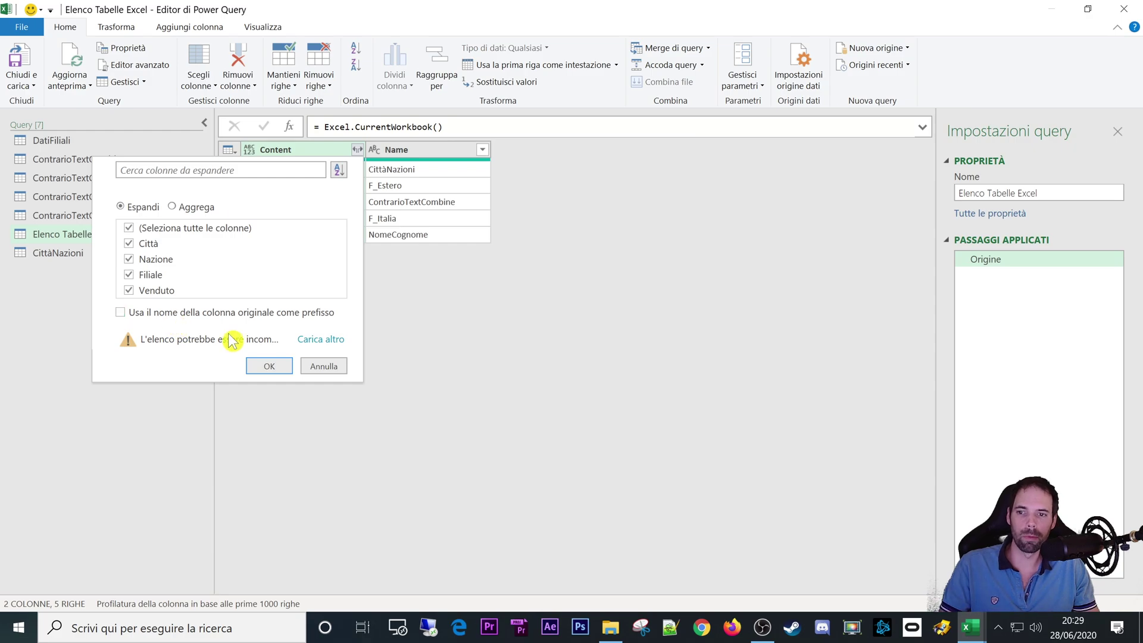
pyautogui.click(269, 366)
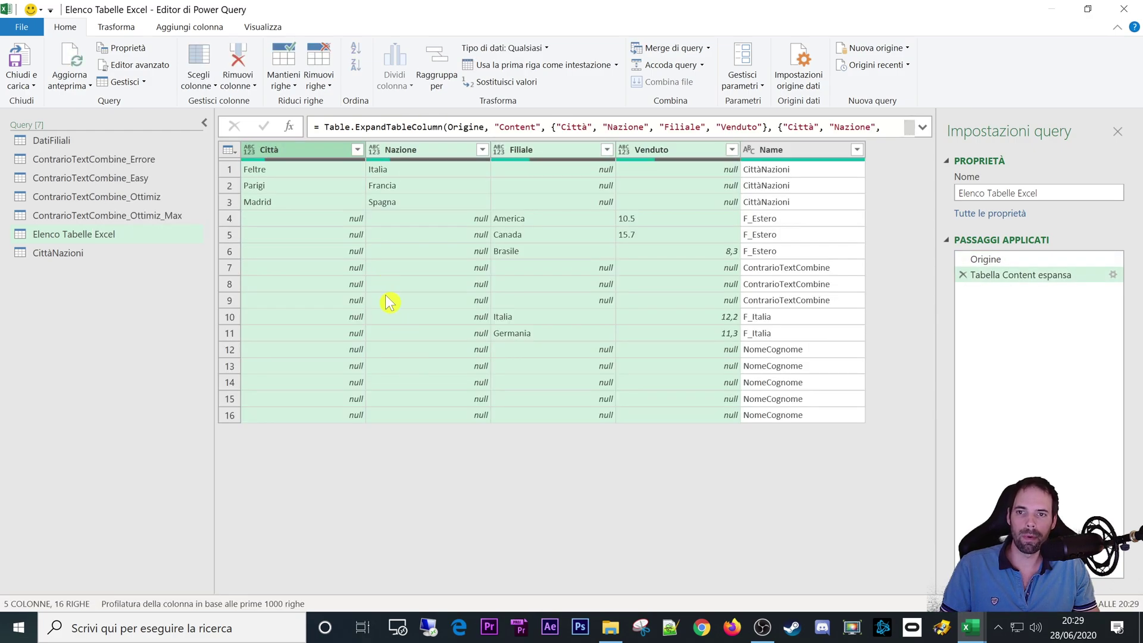
# Inspect the expanded Città, Nazione and Filiale columns, including null Nazione and branch rows
pyautogui.click(381, 253)
pyautogui.click(294, 153)
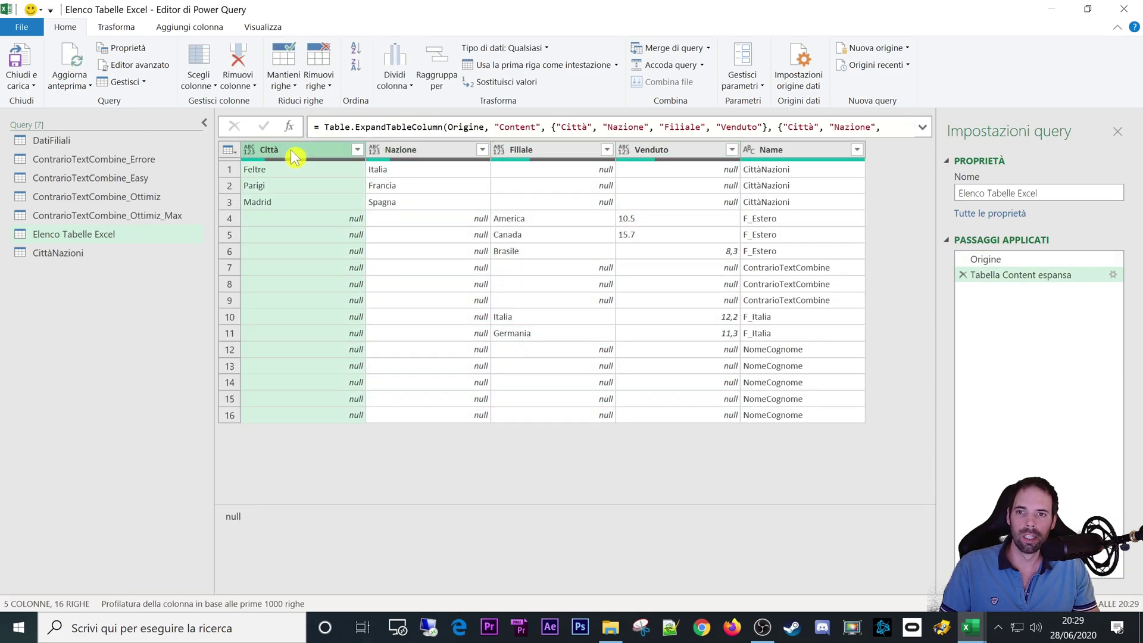
pyautogui.click(406, 152)
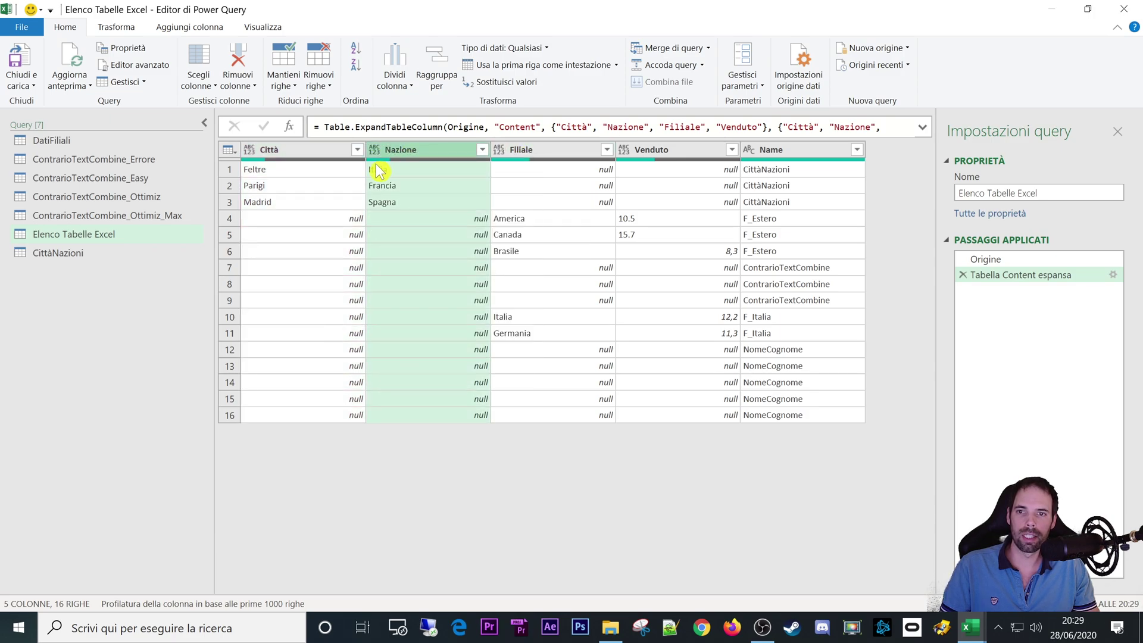
pyautogui.click(410, 219)
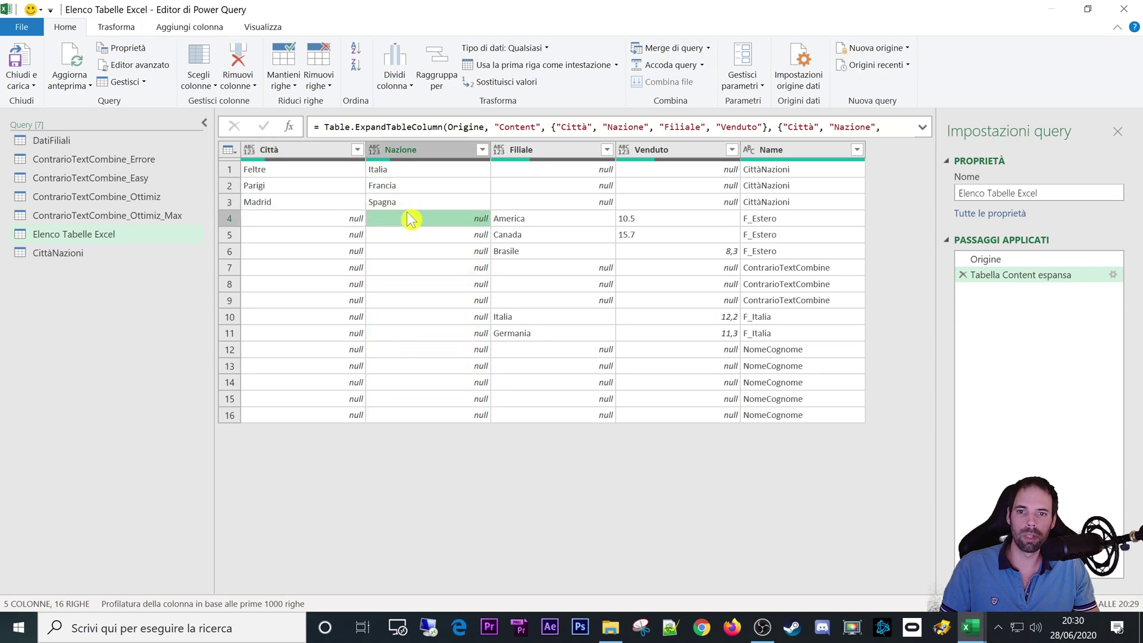
pyautogui.click(548, 151)
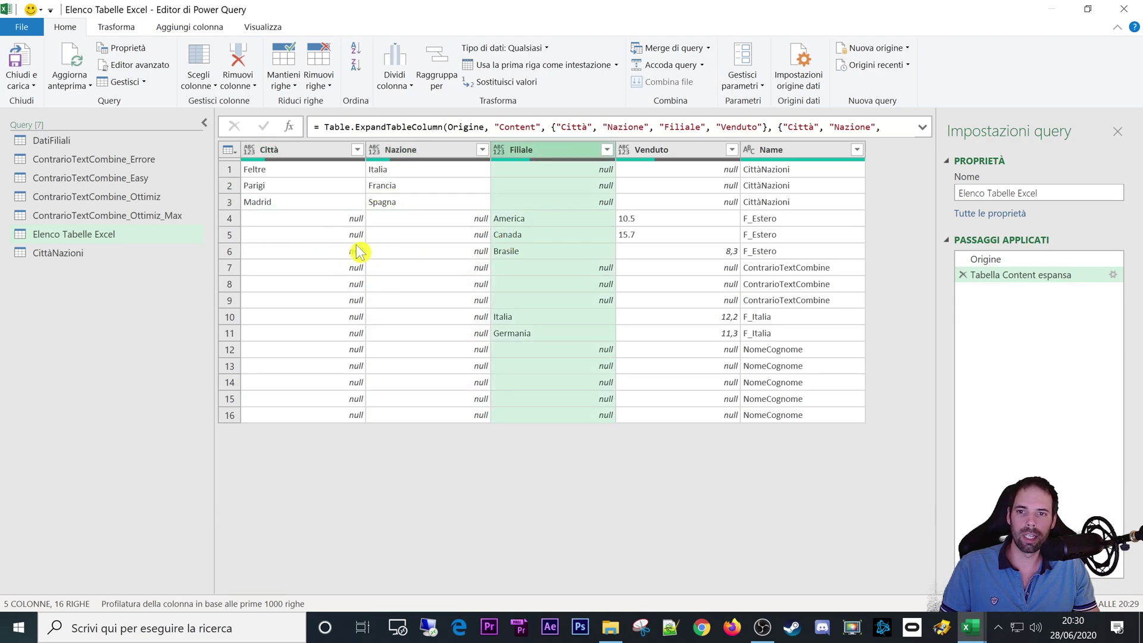
pyautogui.click(513, 220)
pyautogui.click(515, 235)
pyautogui.click(517, 251)
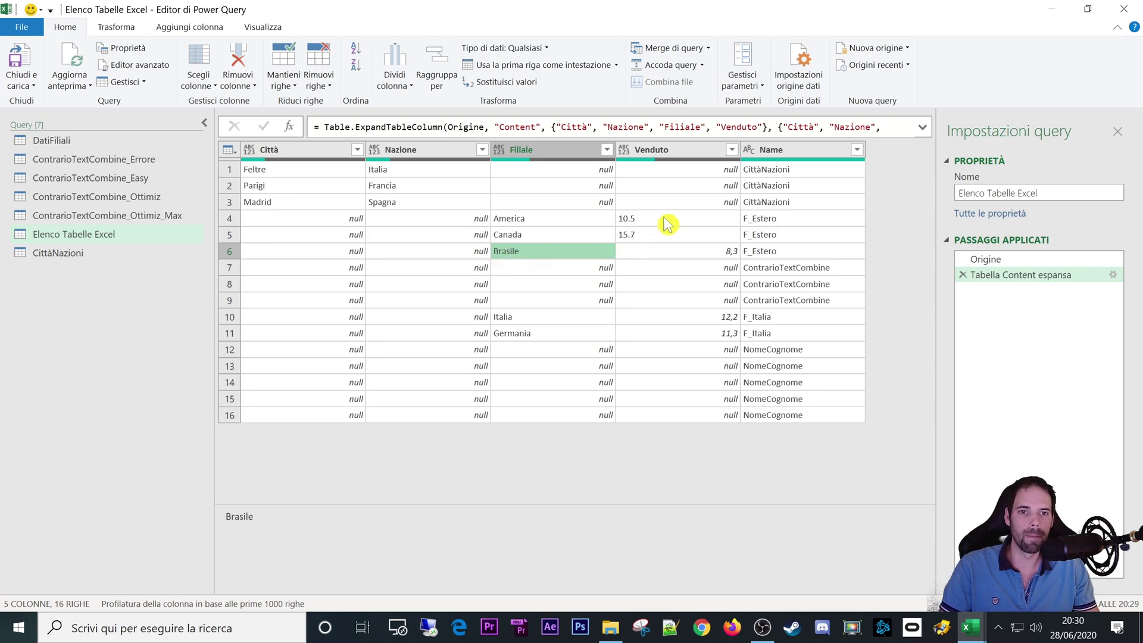
# Check the 15.7 Venduto value and step through the source table names in Name
pyautogui.click(677, 235)
pyautogui.click(756, 218)
pyautogui.click(765, 252)
pyautogui.click(774, 300)
pyautogui.click(780, 351)
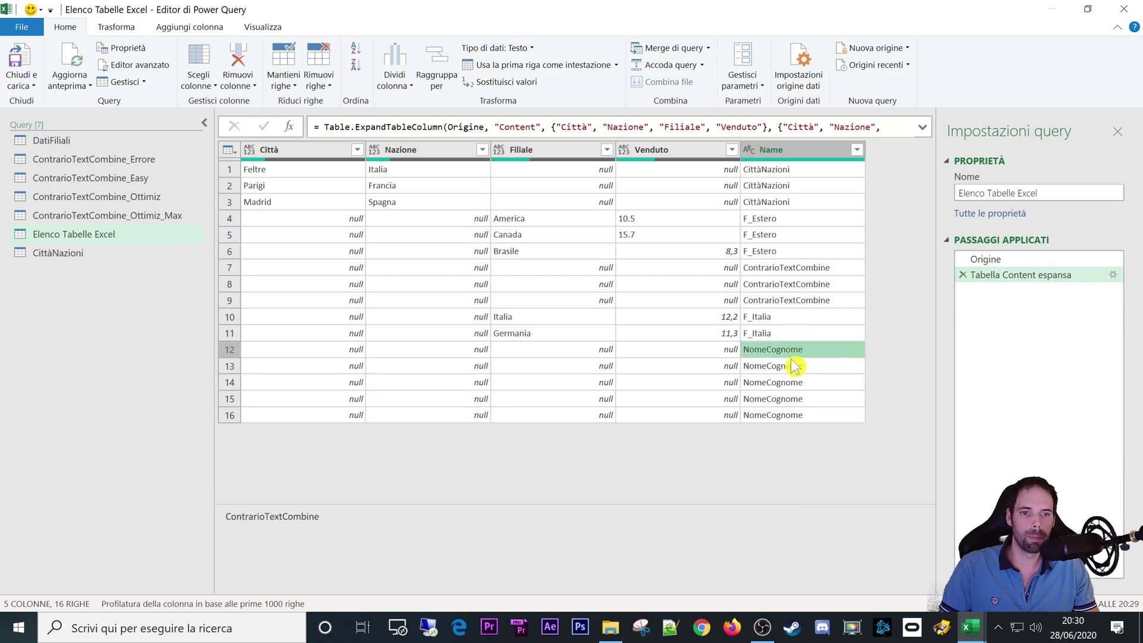
pyautogui.click(742, 398)
pyautogui.click(536, 320)
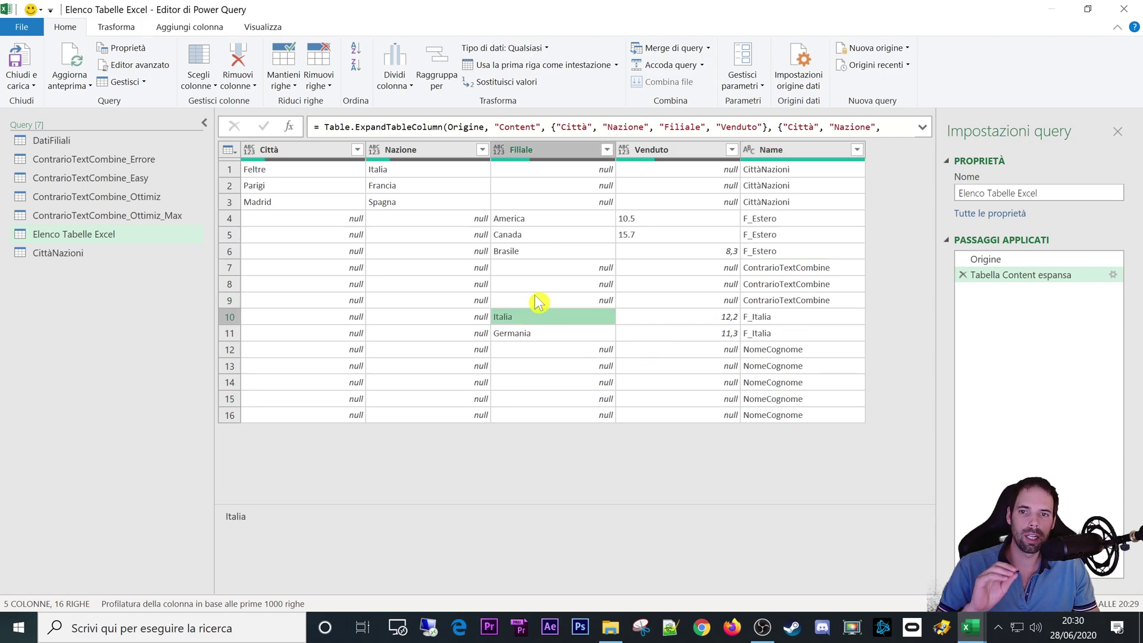
pyautogui.click(515, 251)
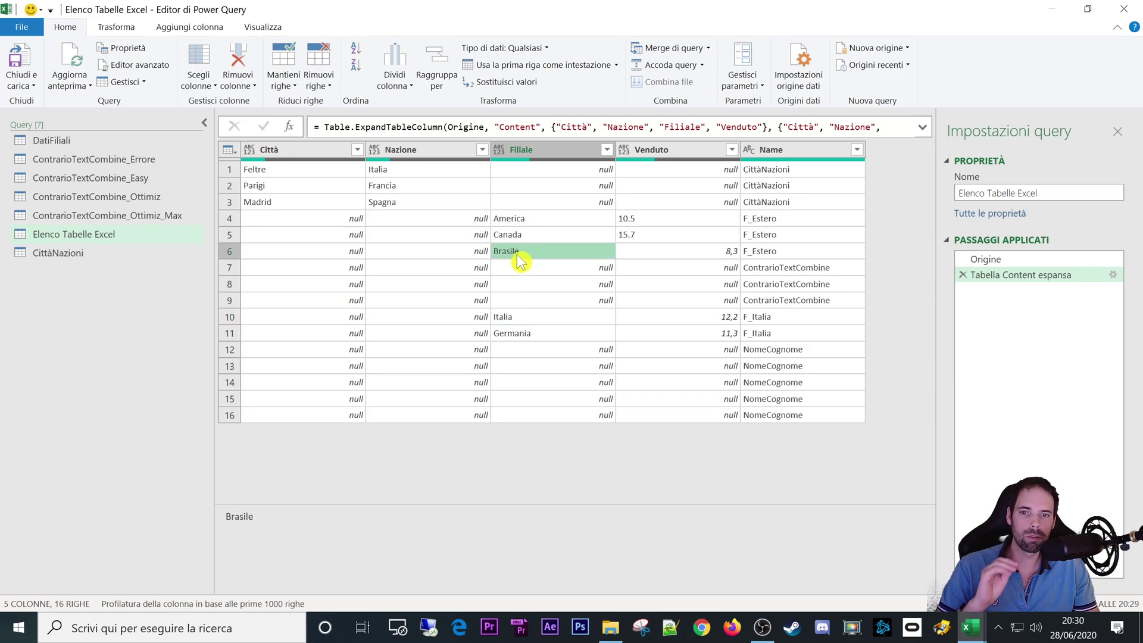
pyautogui.click(396, 255)
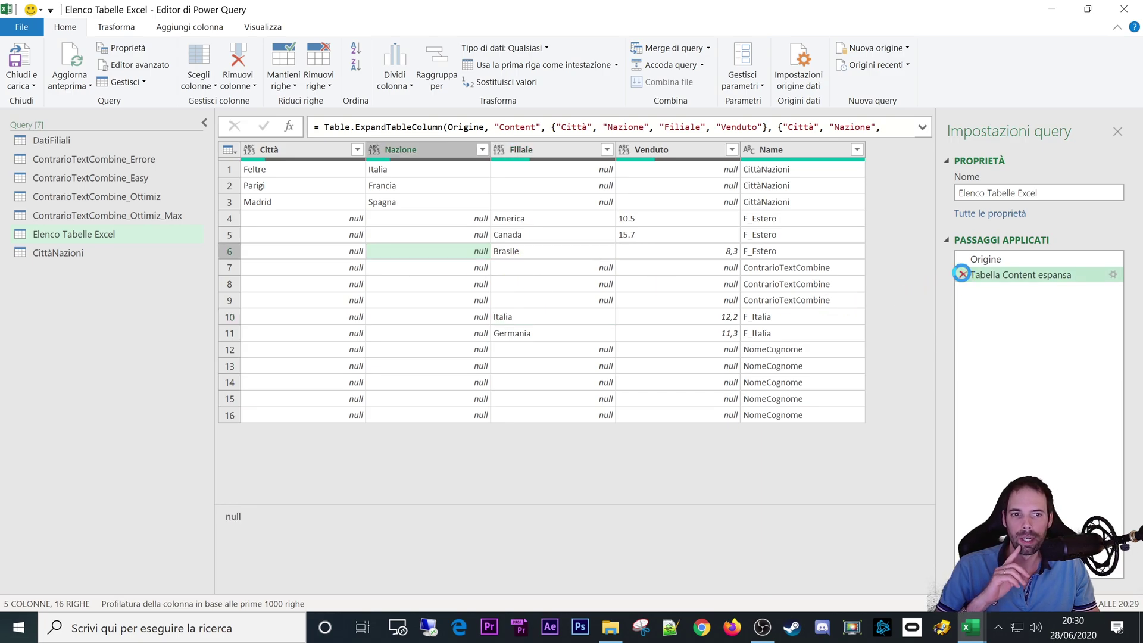
# Delete the Tabella Content espansa step and compare the F_Estero and F_Italia table entries
pyautogui.click(963, 275)
pyautogui.click(384, 186)
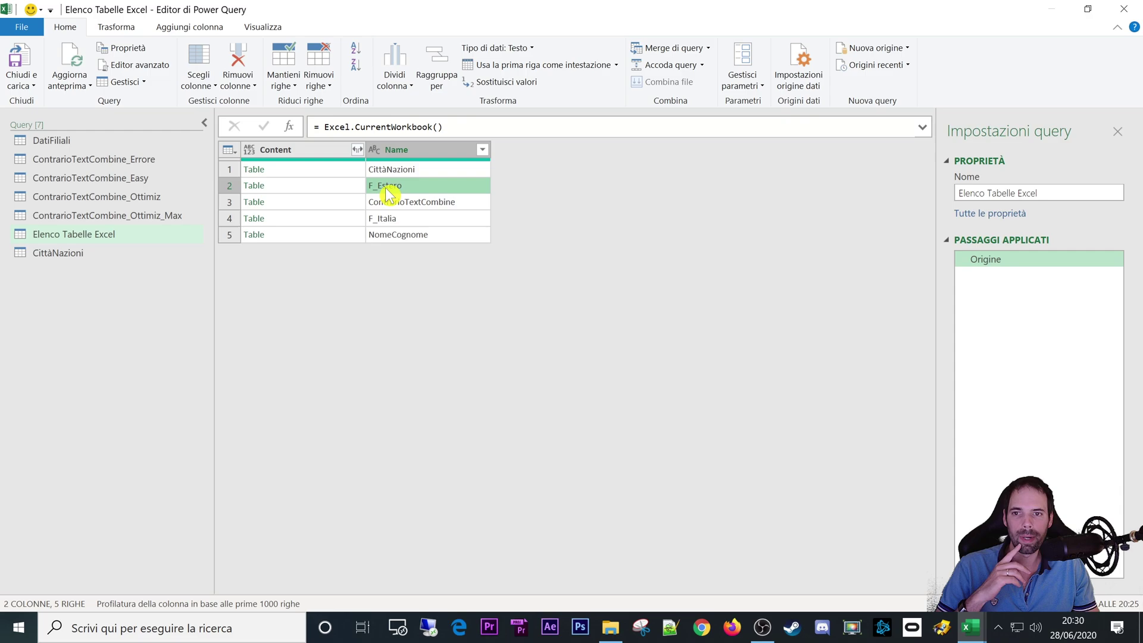
pyautogui.click(388, 222)
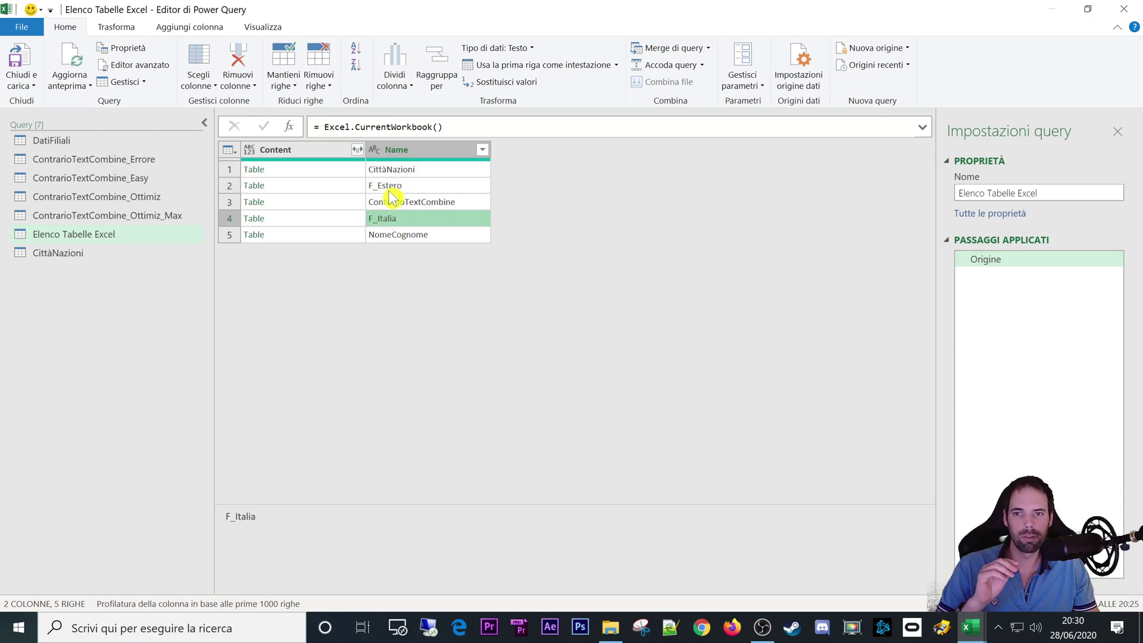
pyautogui.click(390, 190)
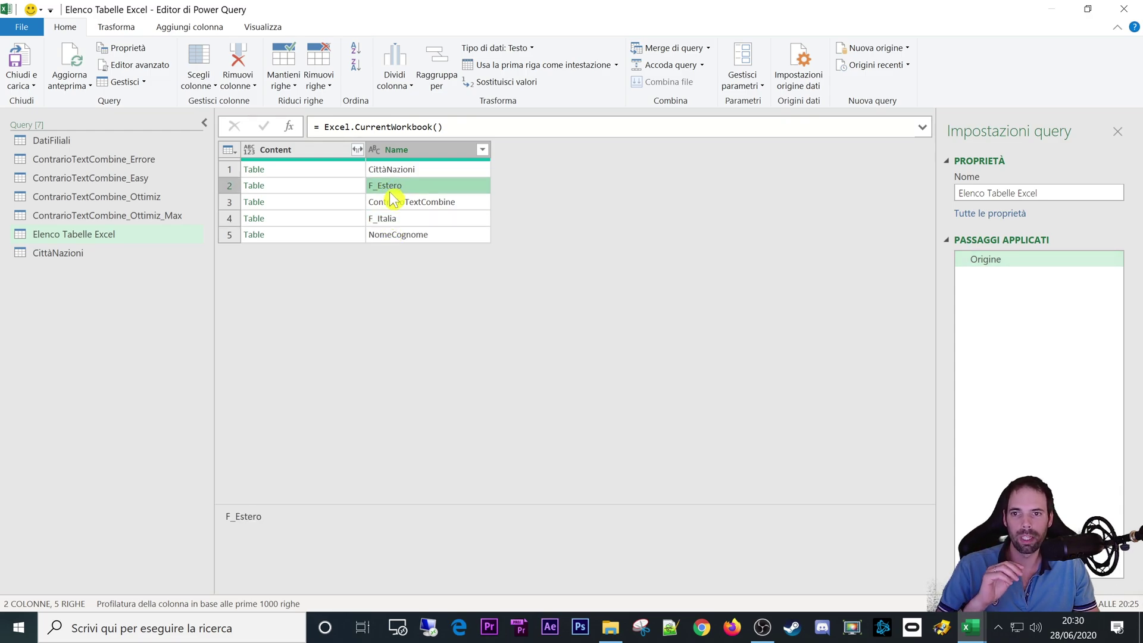
pyautogui.click(389, 220)
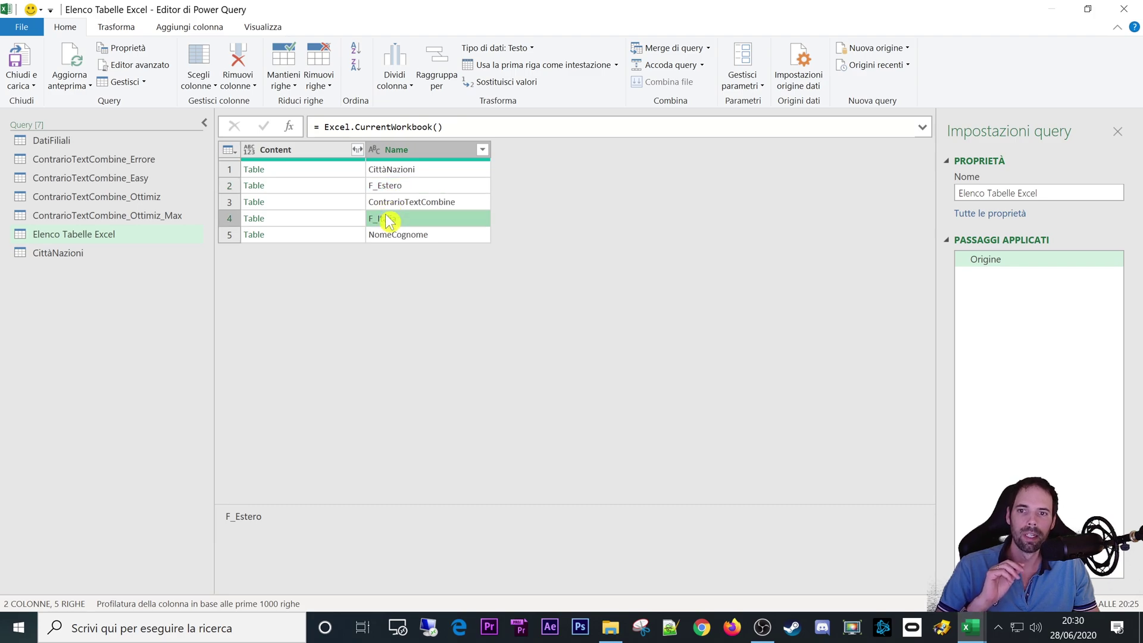
pyautogui.click(382, 187)
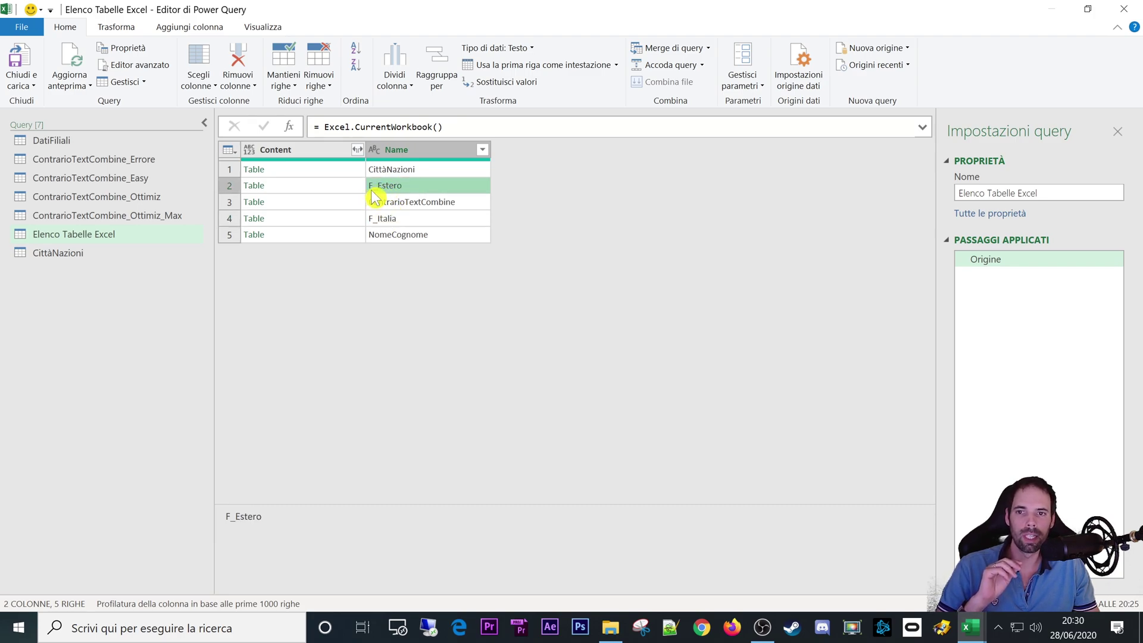
pyautogui.click(375, 221)
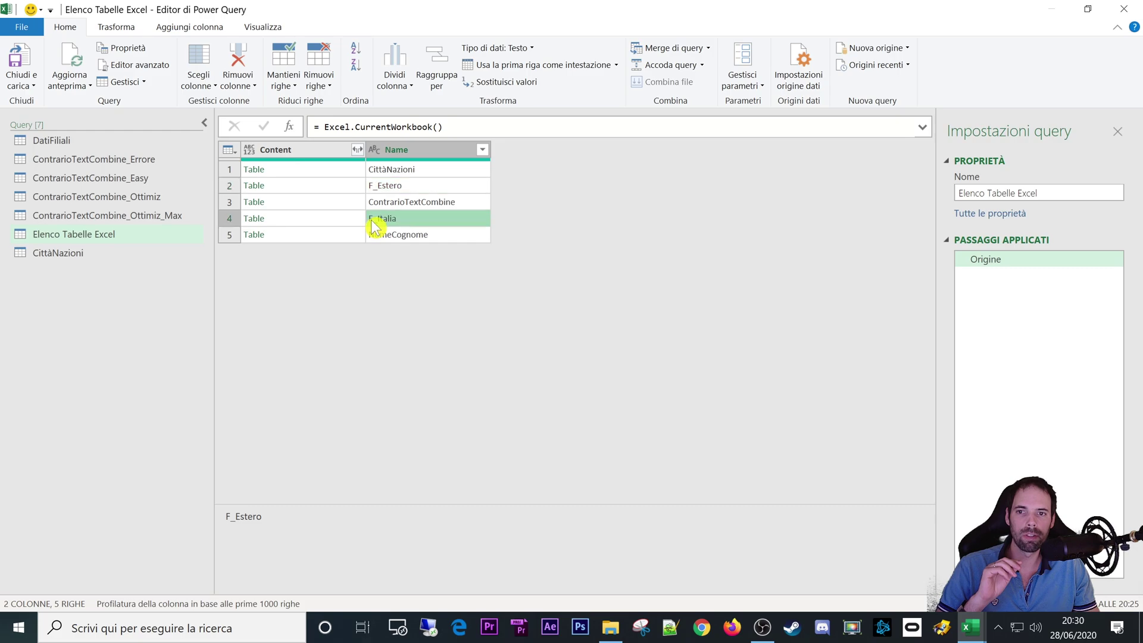
pyautogui.click(392, 189)
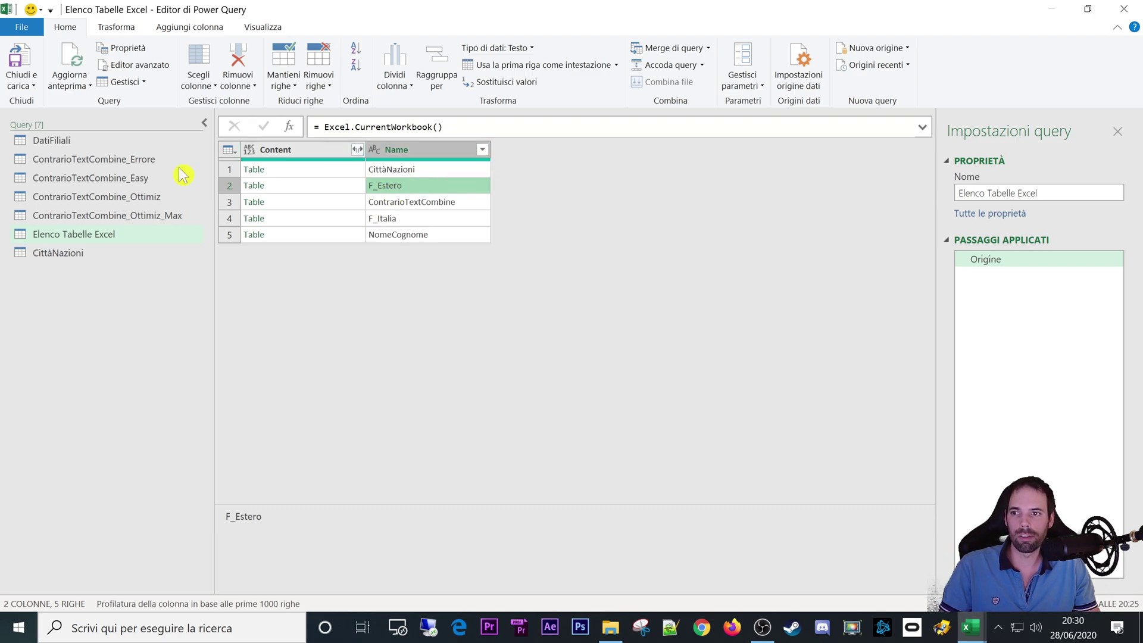
pyautogui.click(62, 142)
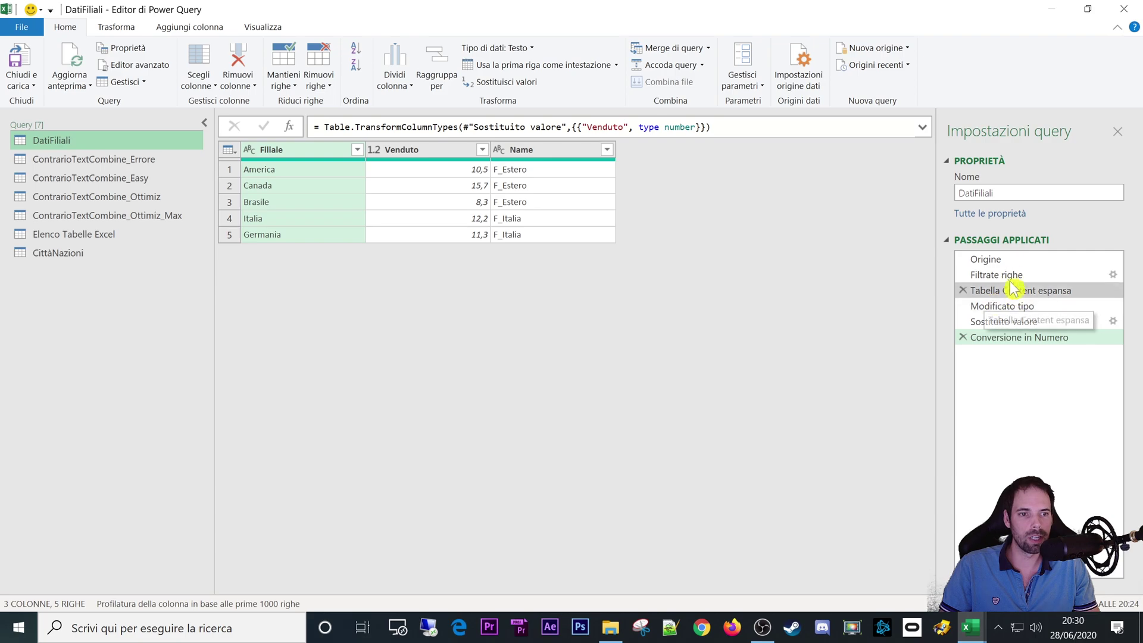
pyautogui.click(1006, 259)
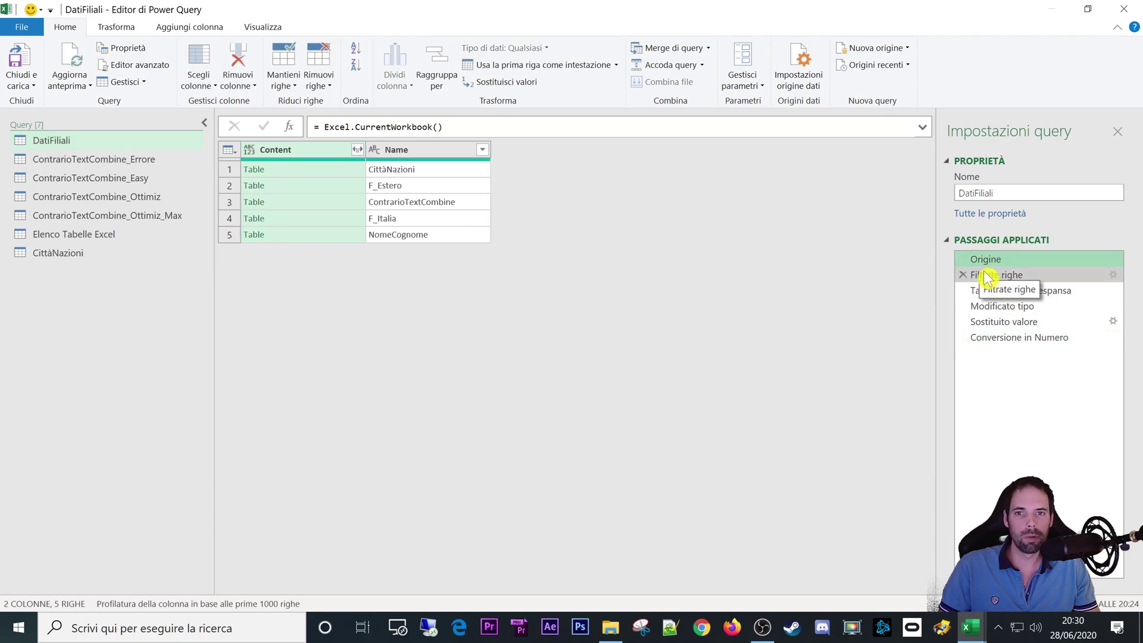
pyautogui.click(986, 275)
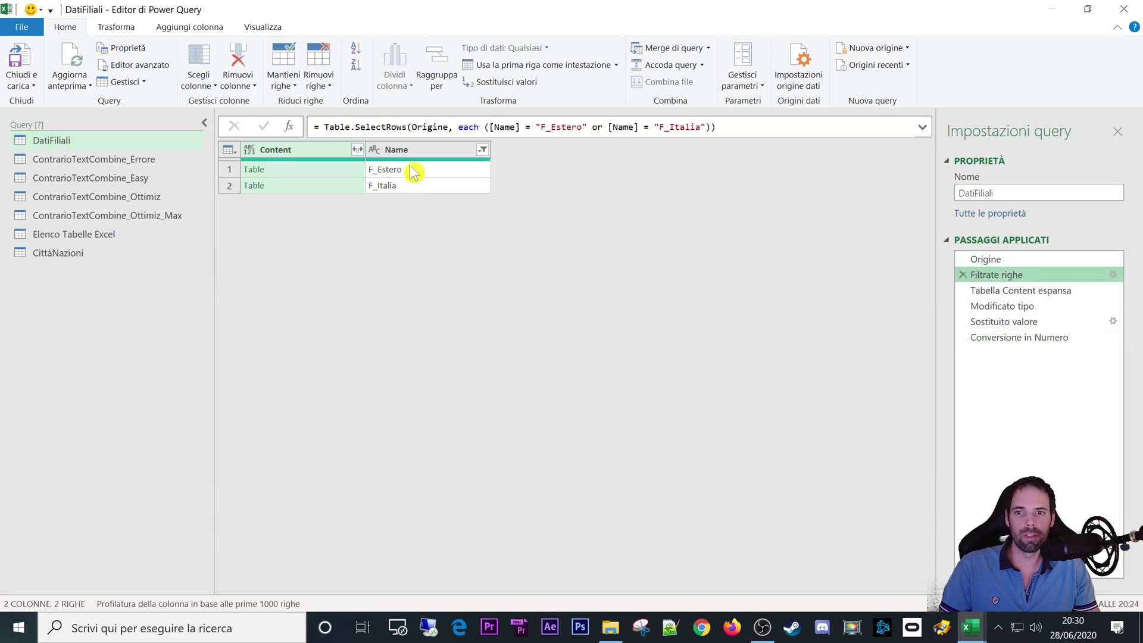
pyautogui.click(482, 150)
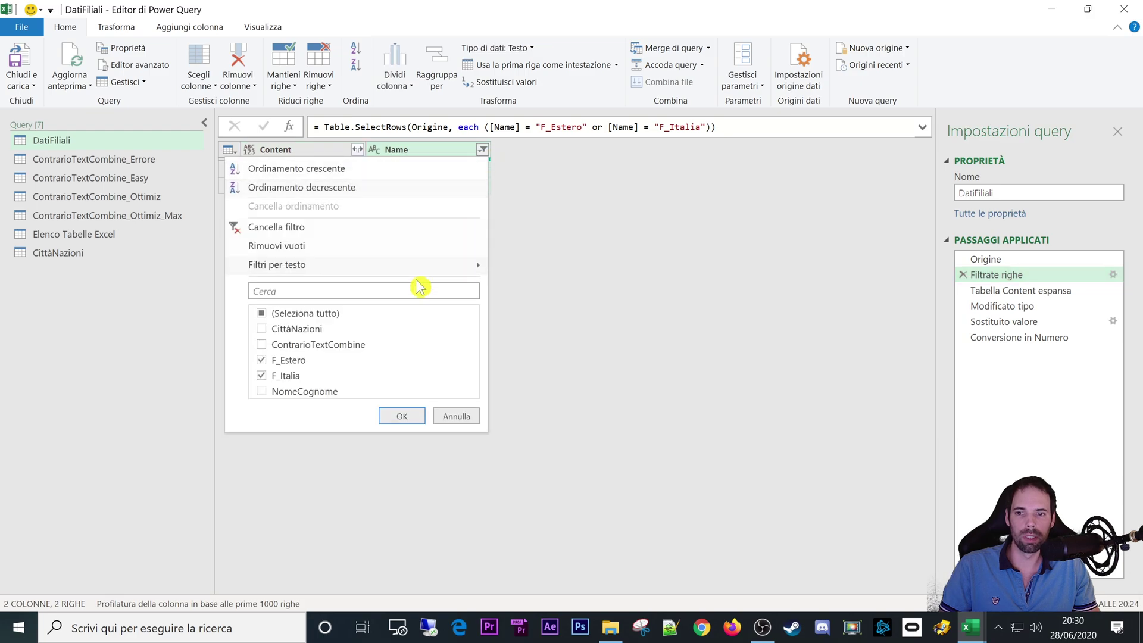
pyautogui.click(461, 418)
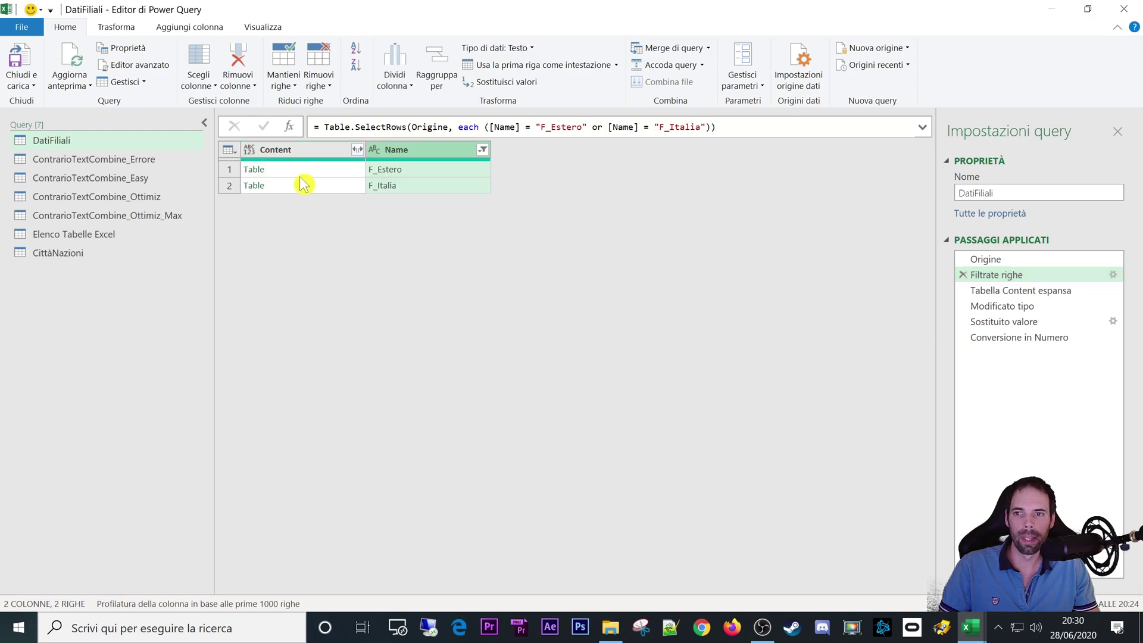
pyautogui.click(319, 172)
pyautogui.click(358, 149)
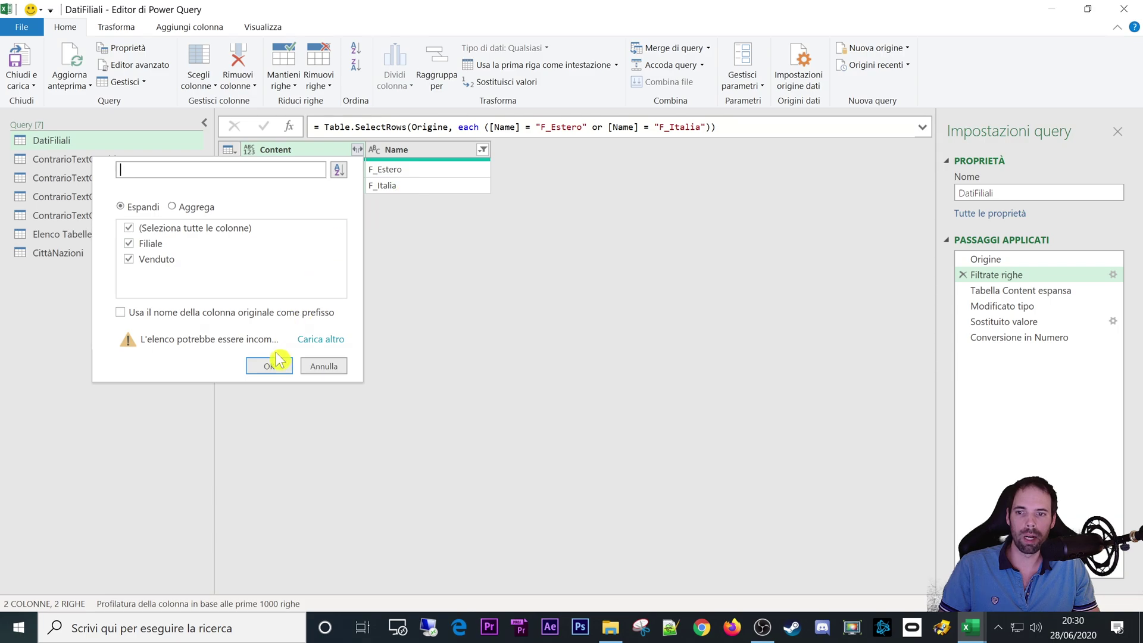
# Show DatiFiliali at the Tabella Content espansa step and inspect the branch cells
pyautogui.click(324, 365)
pyautogui.click(1048, 292)
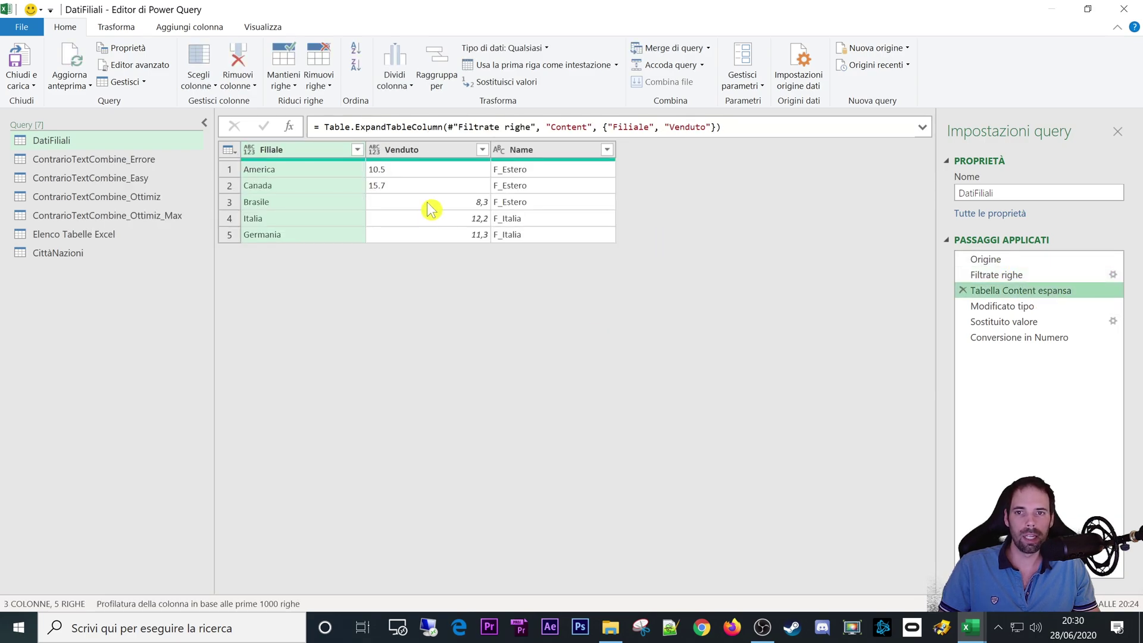
pyautogui.click(287, 170)
pyautogui.click(287, 185)
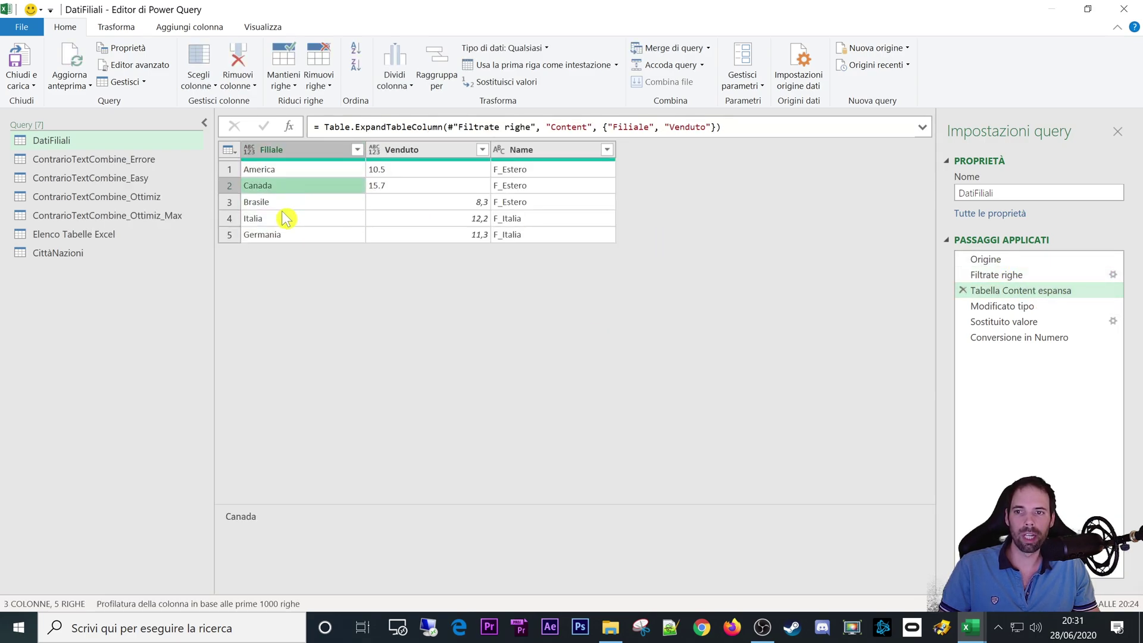
pyautogui.click(282, 217)
pyautogui.click(280, 234)
pyautogui.click(460, 238)
# Check the Name column's source sheets for Brasile, Canada and Italia
pyautogui.click(443, 185)
pyautogui.click(527, 169)
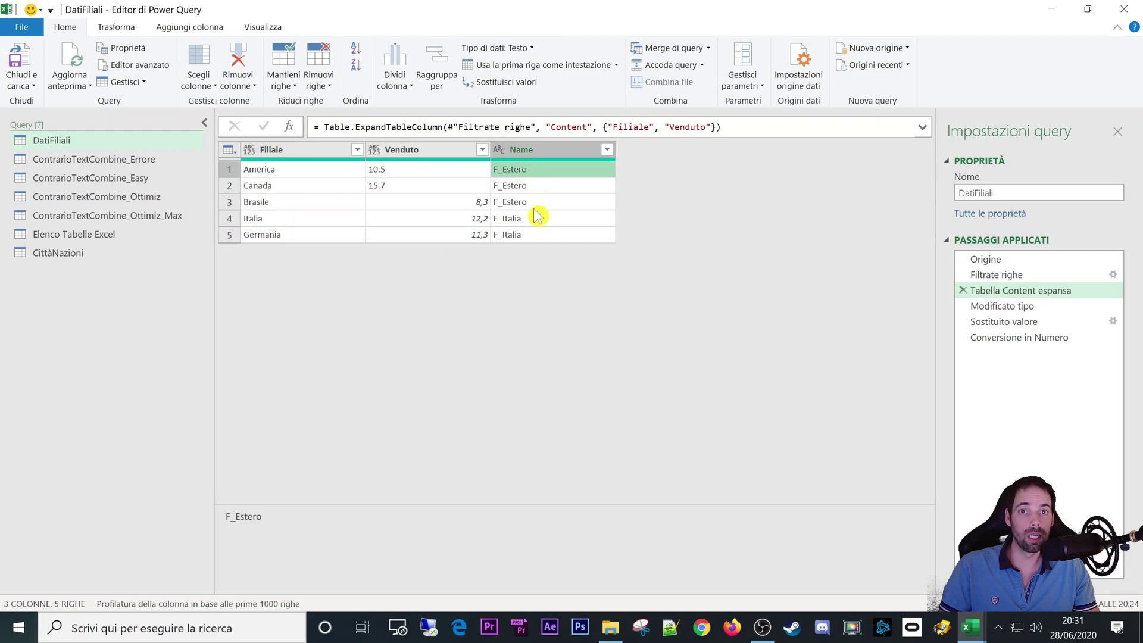
pyautogui.click(531, 209)
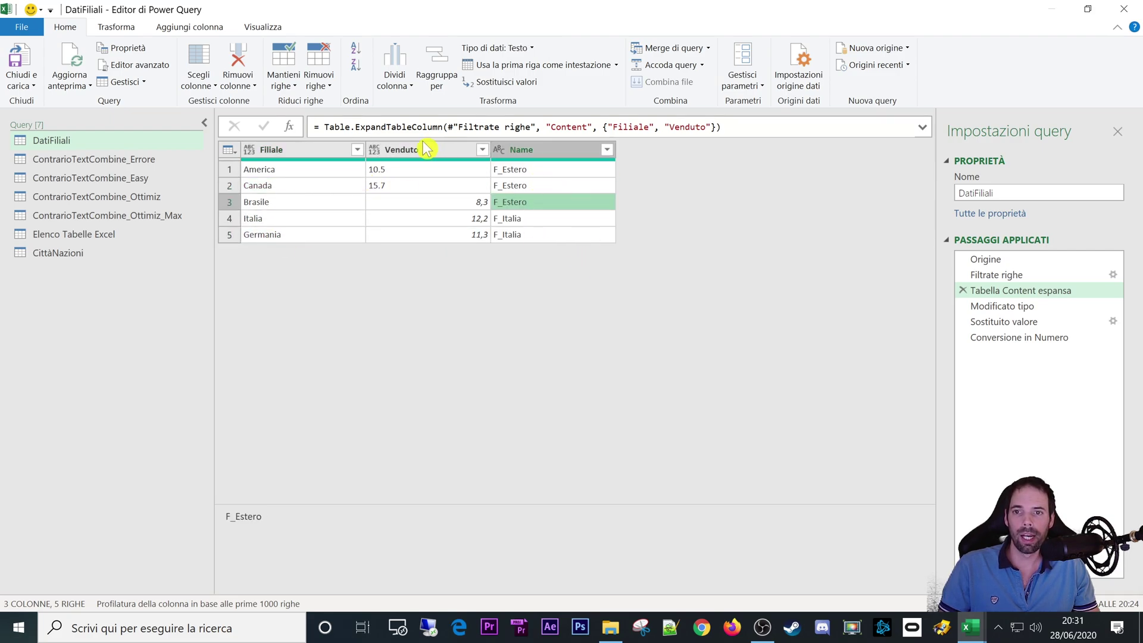
pyautogui.click(535, 186)
pyautogui.click(527, 220)
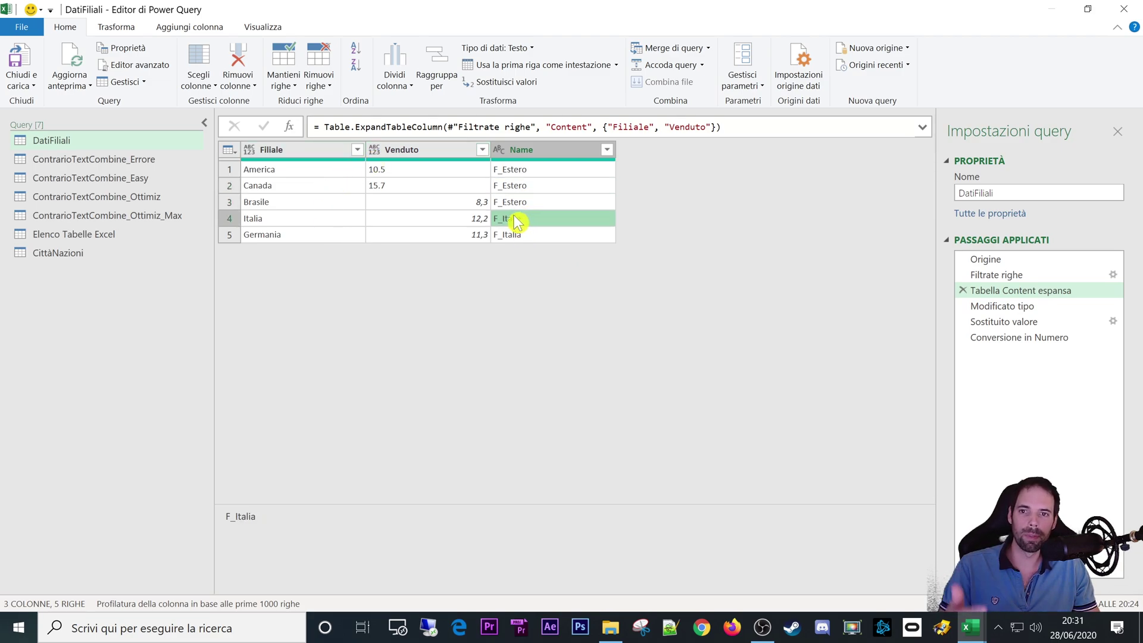
# Check the dot-decimal Venduto values for America (10.5) and Canada (15.7)
pyautogui.click(398, 186)
pyautogui.click(388, 174)
pyautogui.click(388, 185)
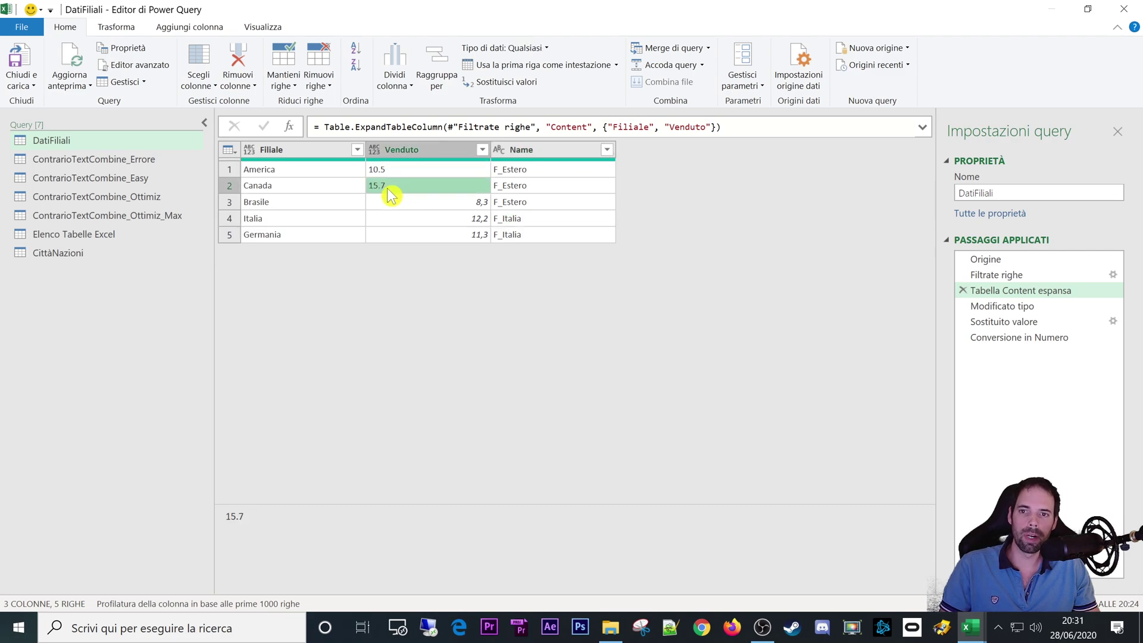
pyautogui.click(294, 192)
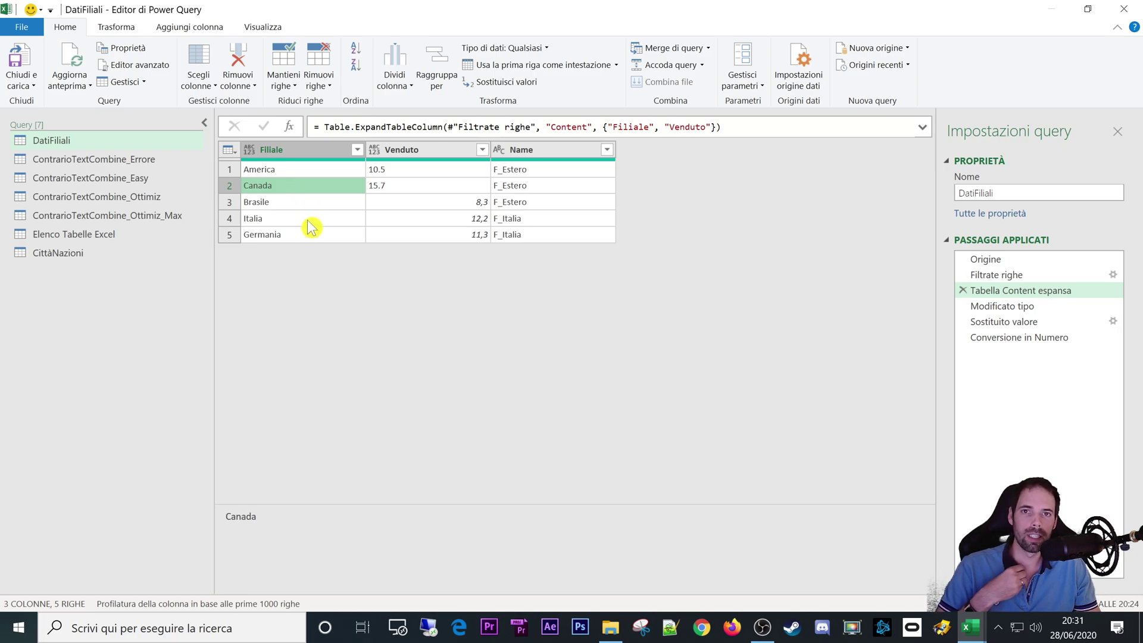
pyautogui.click(410, 173)
pyautogui.click(407, 194)
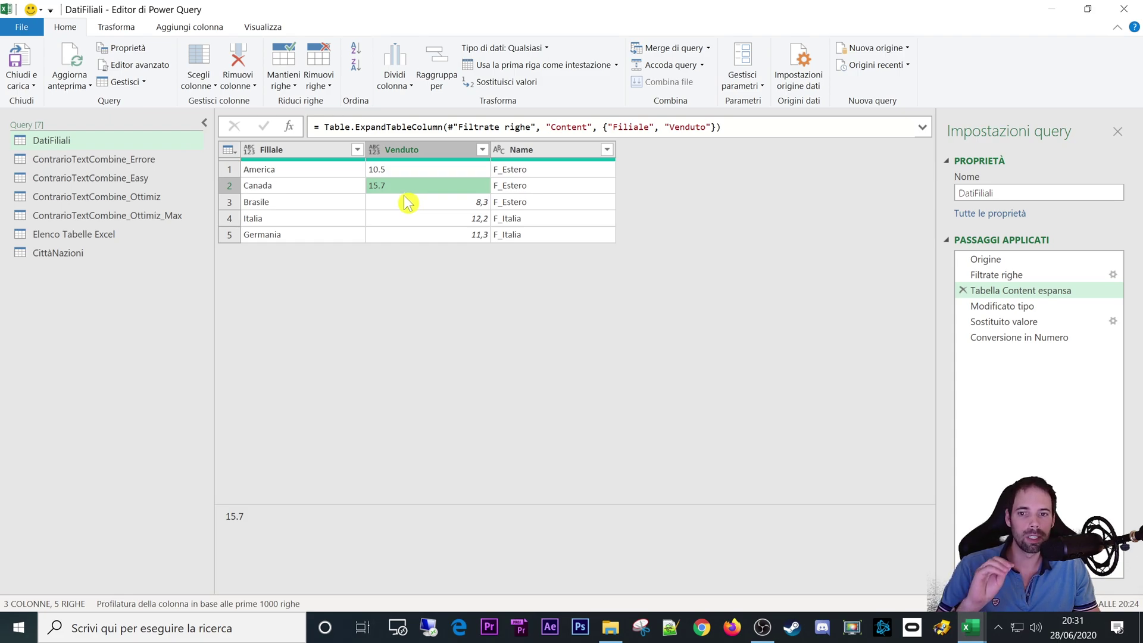
# Compare Italia's comma value 12,2 with Canada's 15.7 and America's 10.5
pyautogui.click(414, 217)
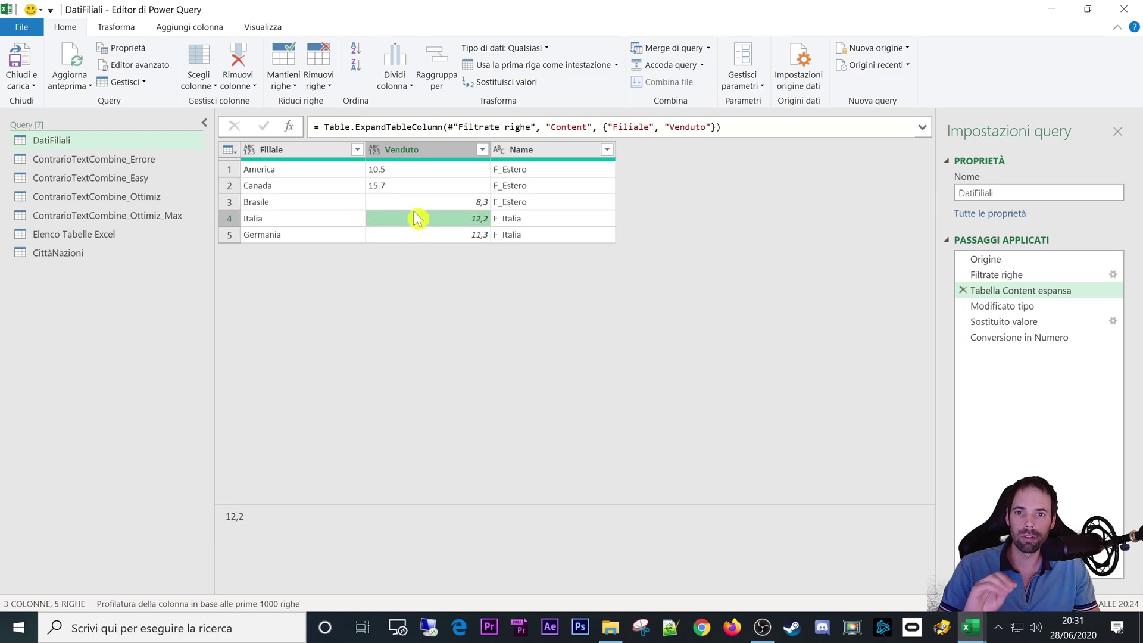
pyautogui.click(390, 186)
pyautogui.click(387, 171)
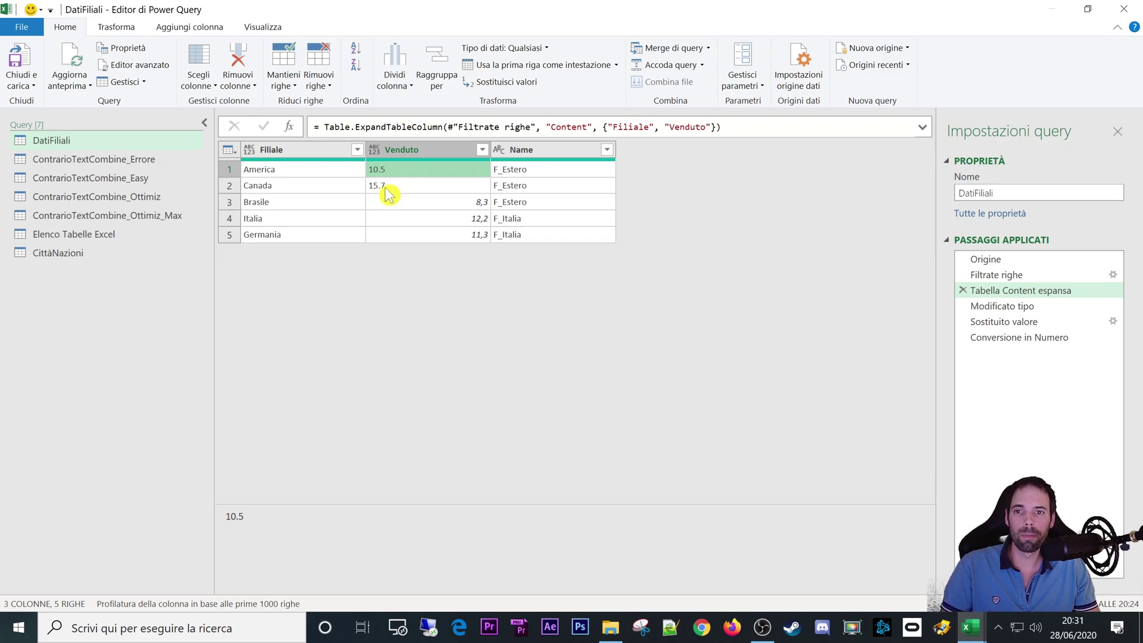
pyautogui.click(385, 187)
pyautogui.click(379, 174)
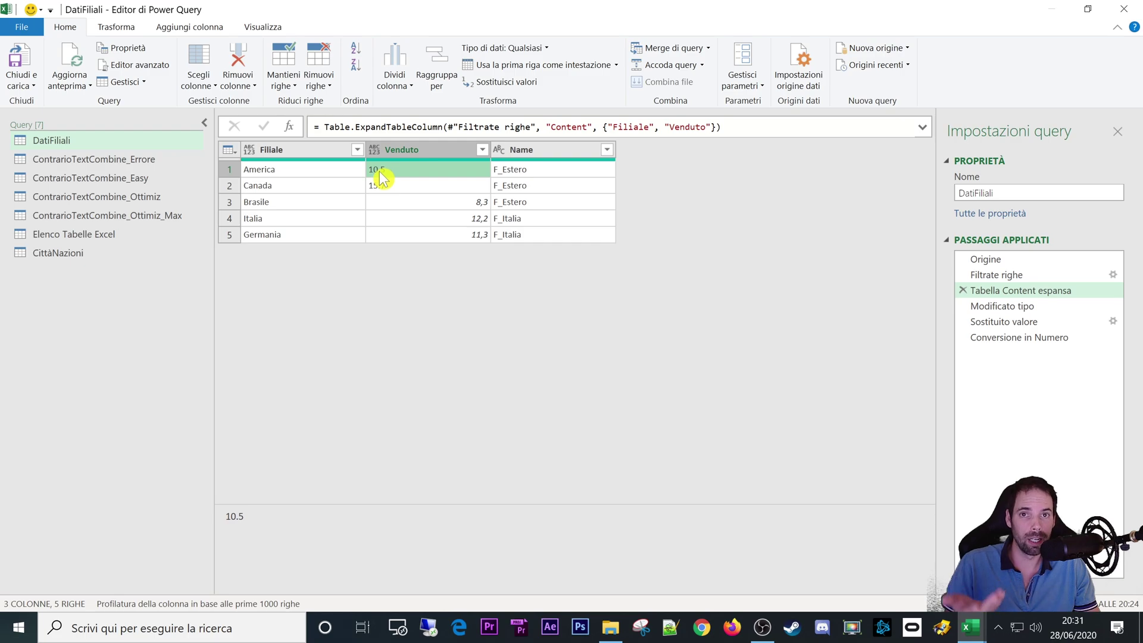
# Compare the dot values 10.5 and 15.7 against Brasile's comma value 8,3
pyautogui.click(382, 188)
pyautogui.click(381, 173)
pyautogui.click(381, 189)
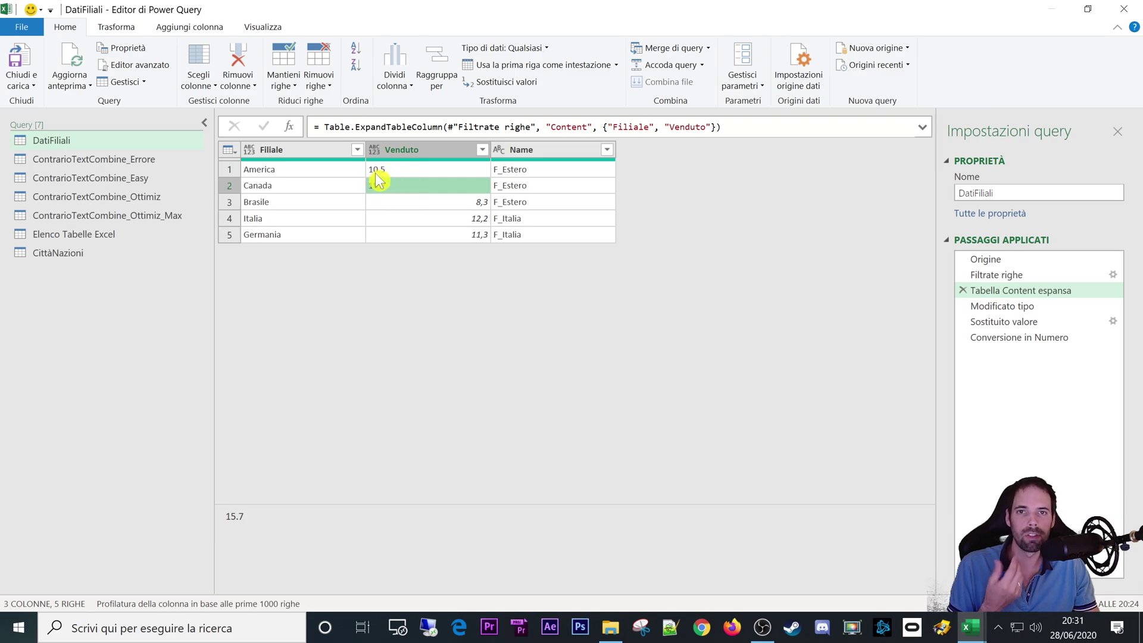
pyautogui.click(380, 172)
pyautogui.click(382, 187)
pyautogui.click(381, 172)
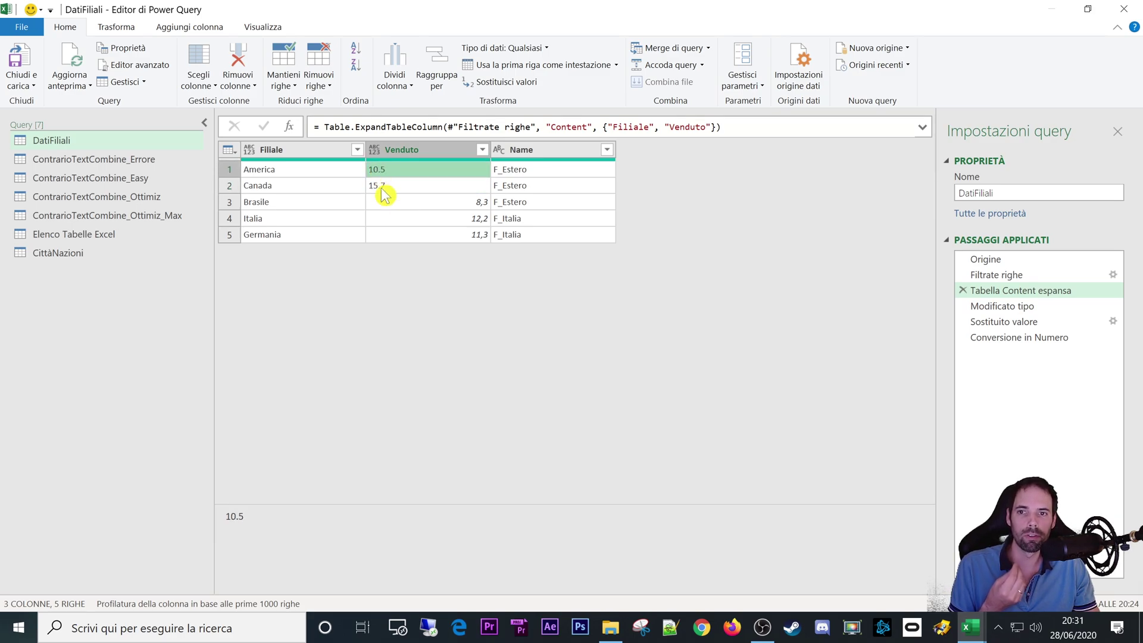
pyautogui.click(383, 187)
pyautogui.click(477, 206)
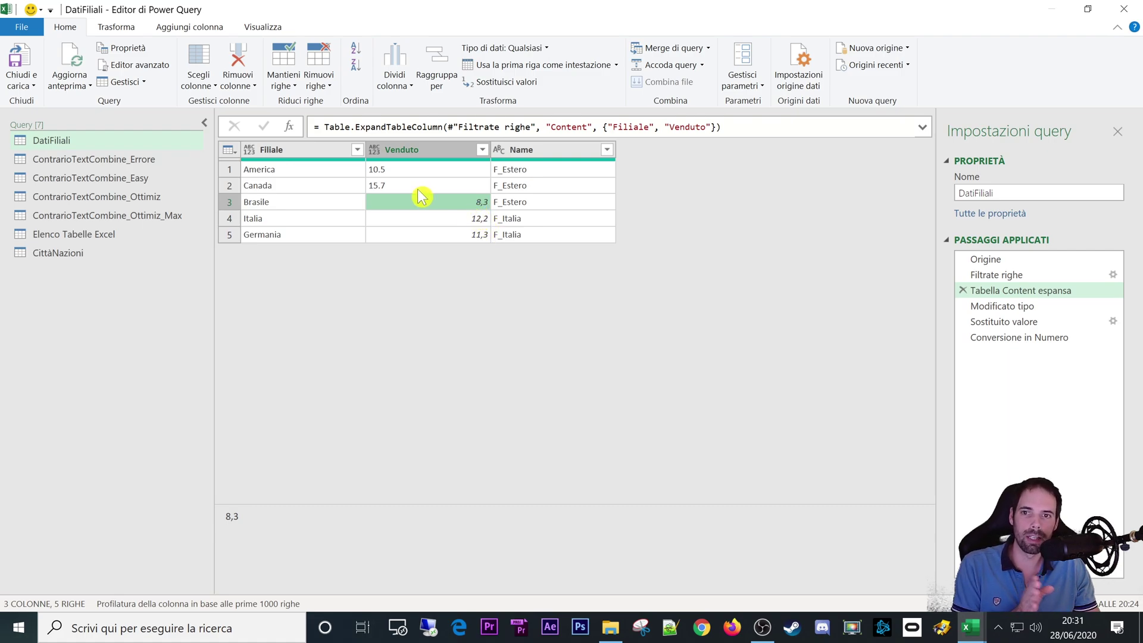
# Convert Venduto to Numero decimale as an inserted step after the expansion
pyautogui.click(381, 187)
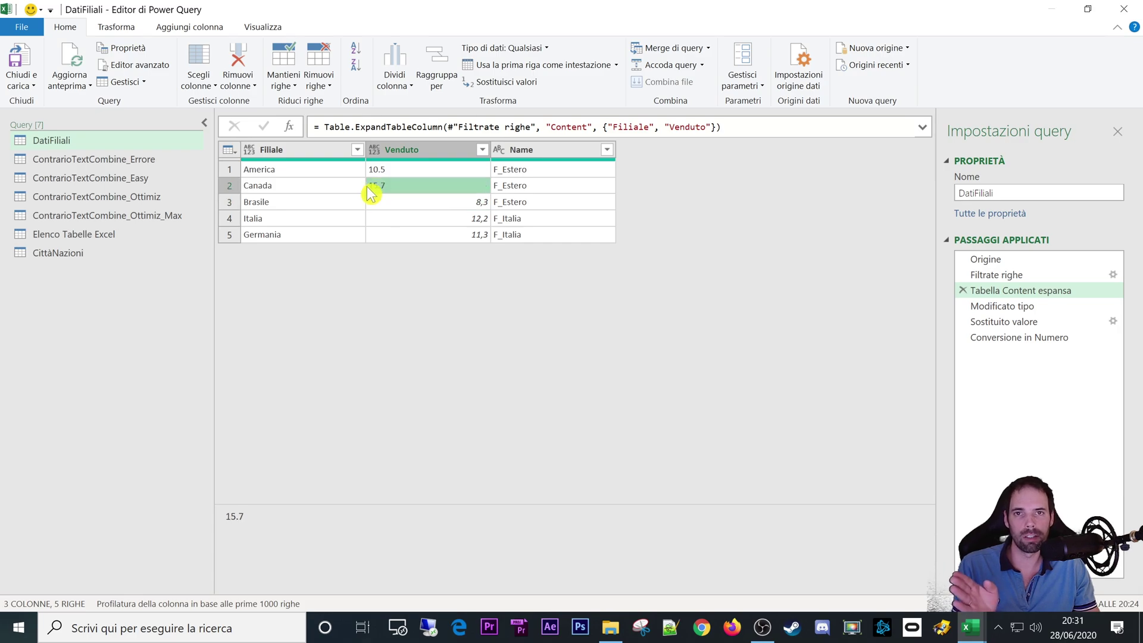
pyautogui.click(460, 209)
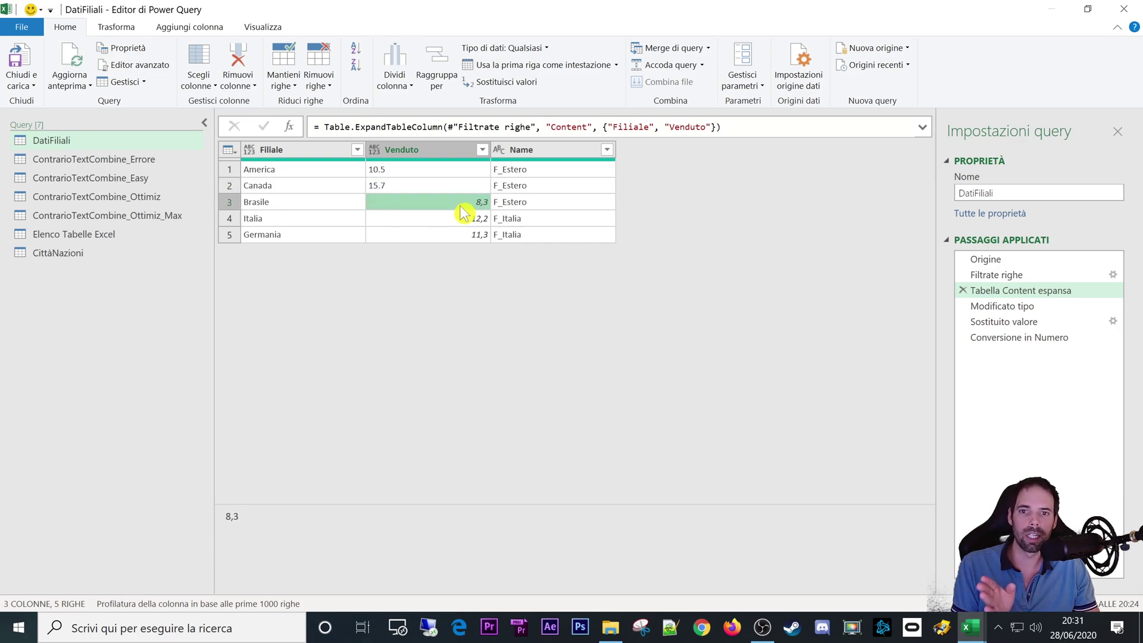
pyautogui.click(374, 150)
pyautogui.click(402, 168)
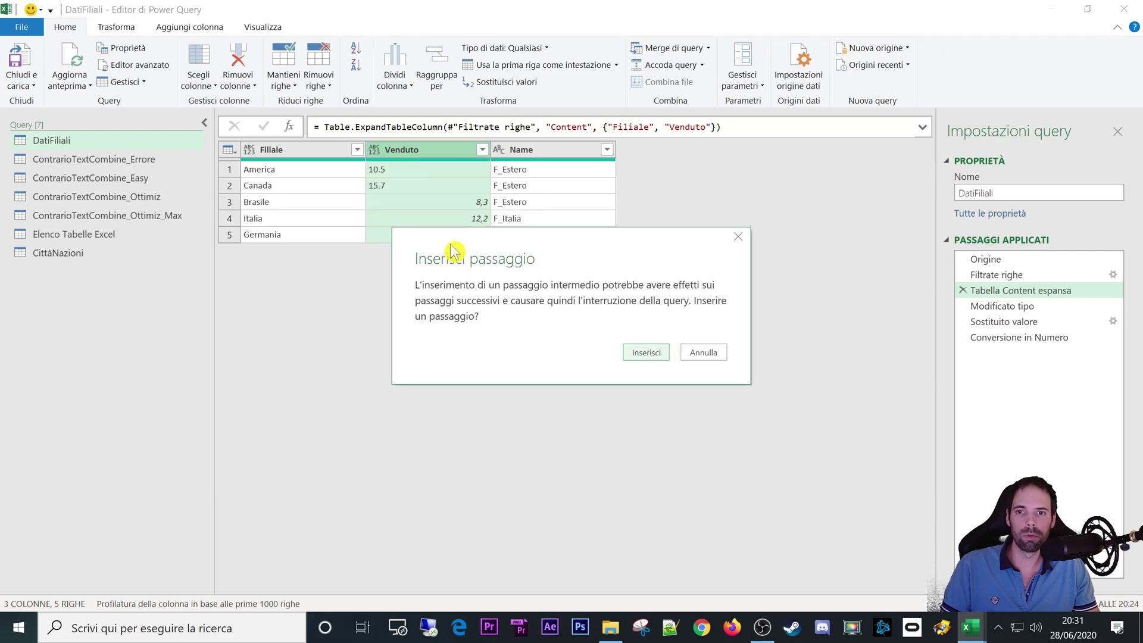
pyautogui.click(661, 359)
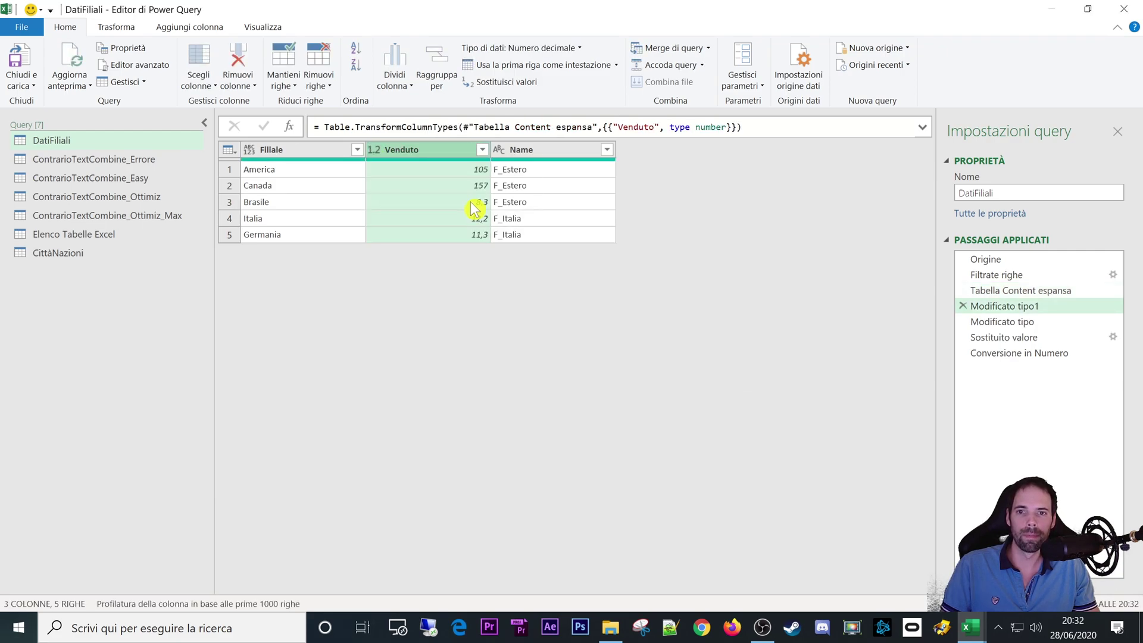
# Note 15.7 turned into 157, then delete the trial Modificato tipo1 step
pyautogui.click(477, 188)
pyautogui.click(484, 187)
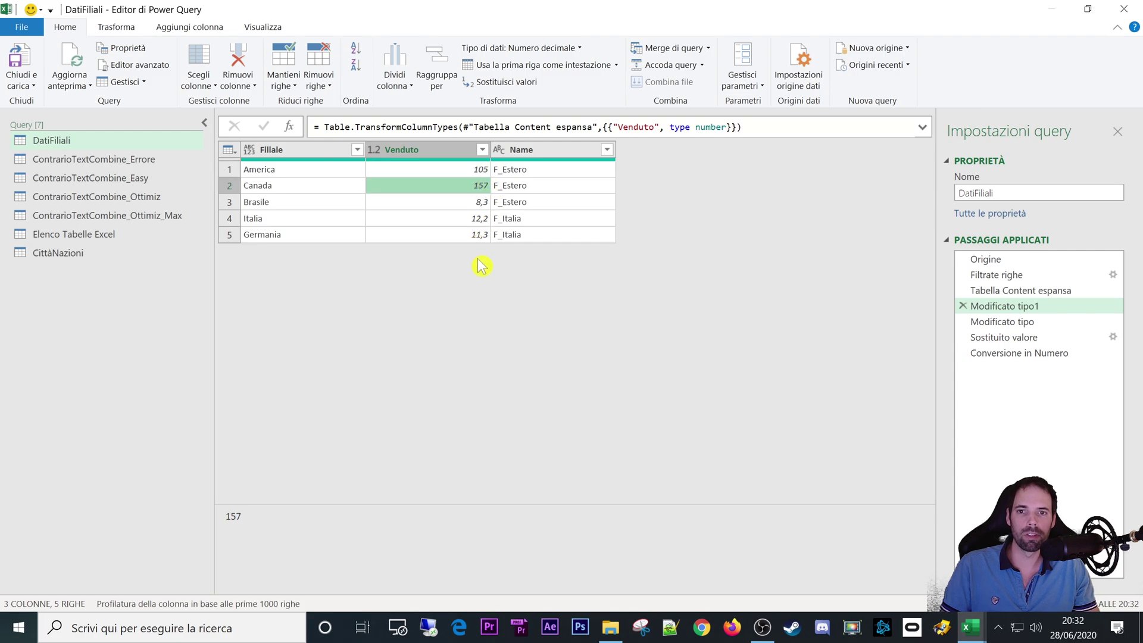
pyautogui.click(962, 306)
pyautogui.click(655, 354)
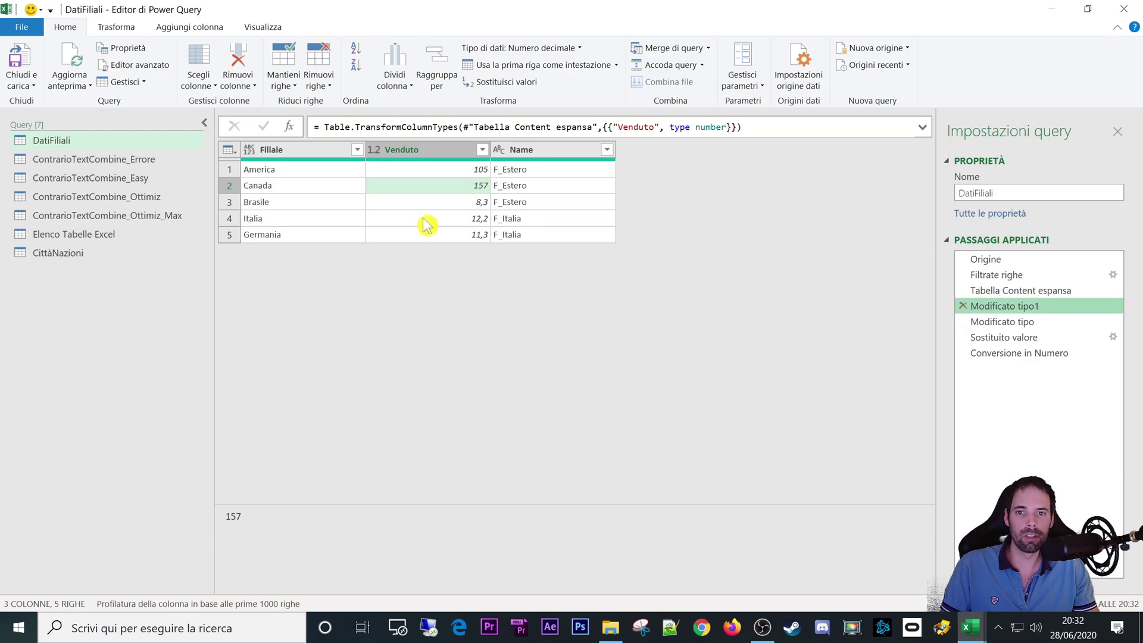
pyautogui.click(379, 189)
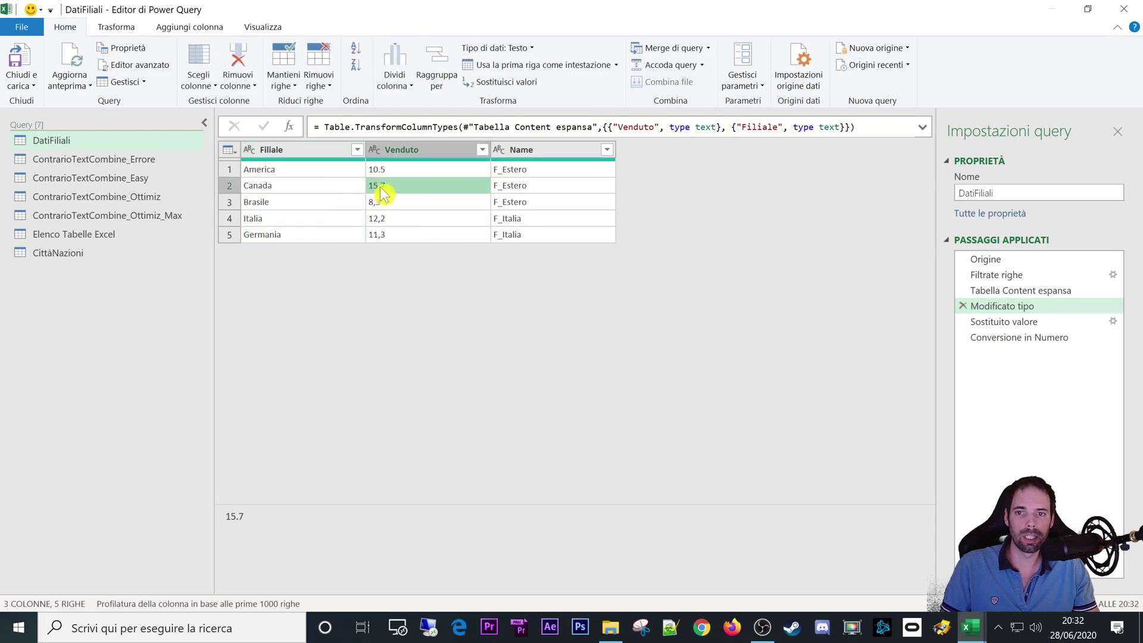
# Toggle between the Tabella Content espansa and Modificato tipo steps, then select the Venduto column
pyautogui.click(985, 291)
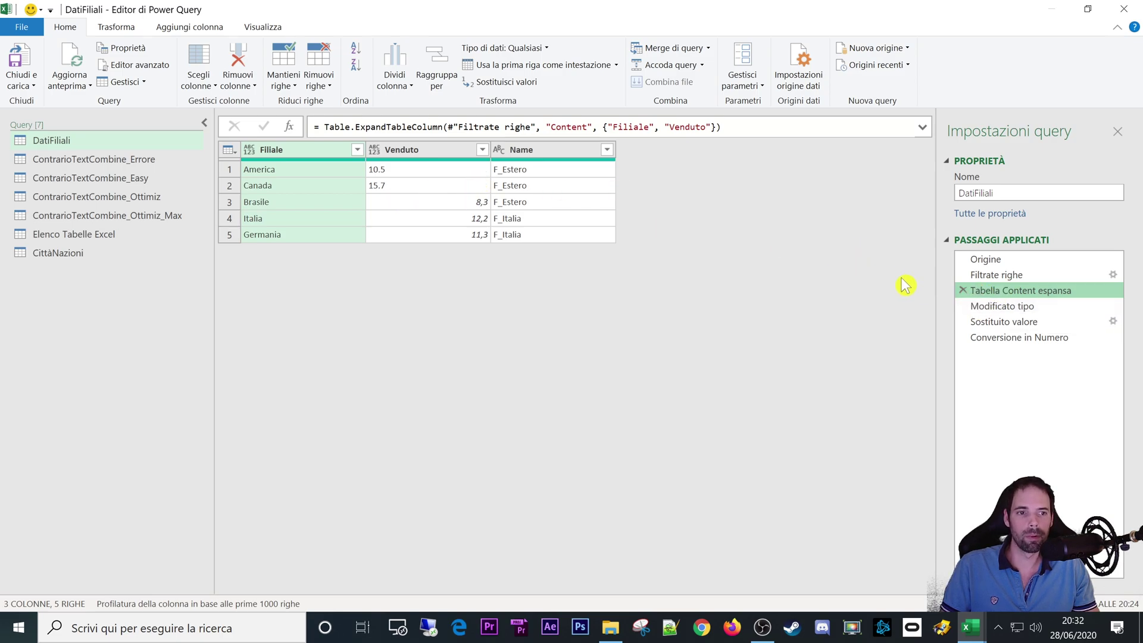
pyautogui.click(995, 307)
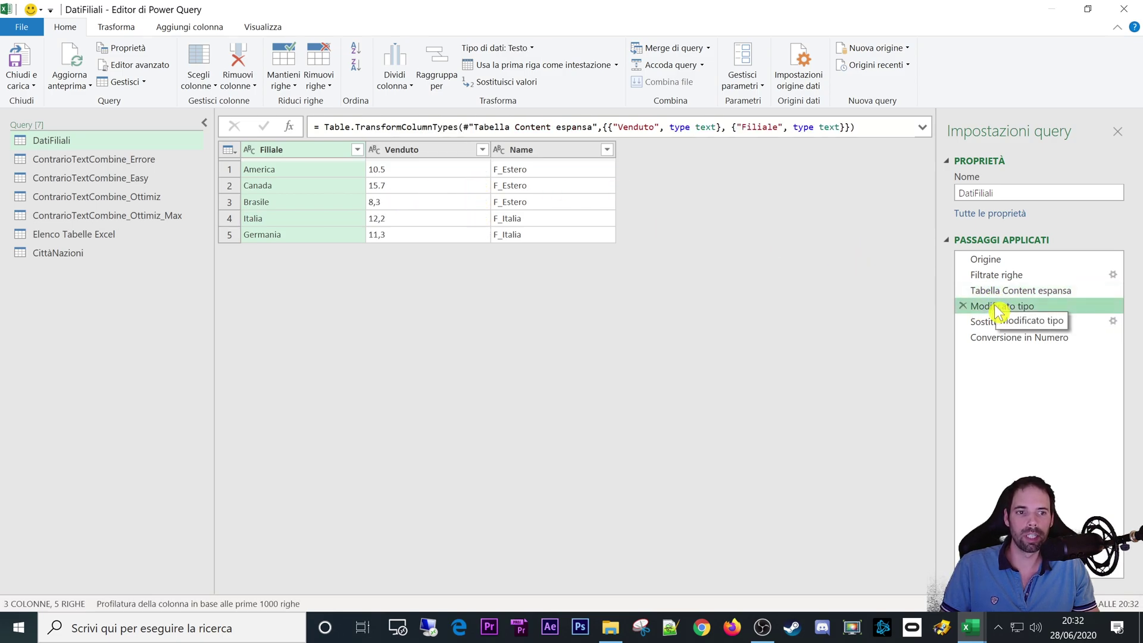
pyautogui.click(977, 290)
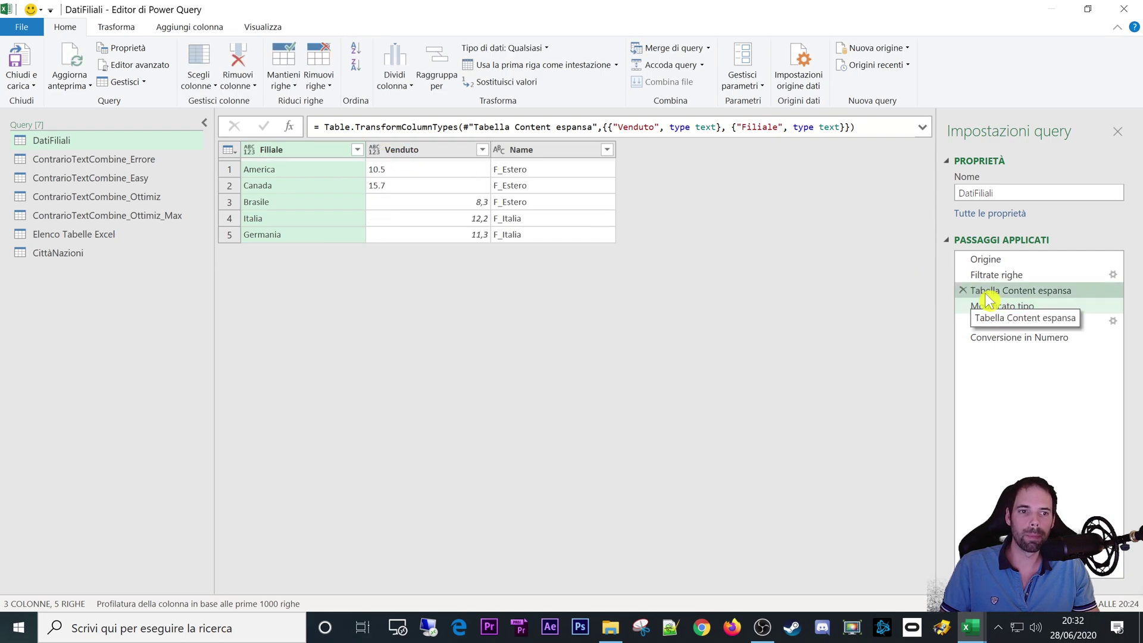
pyautogui.click(970, 307)
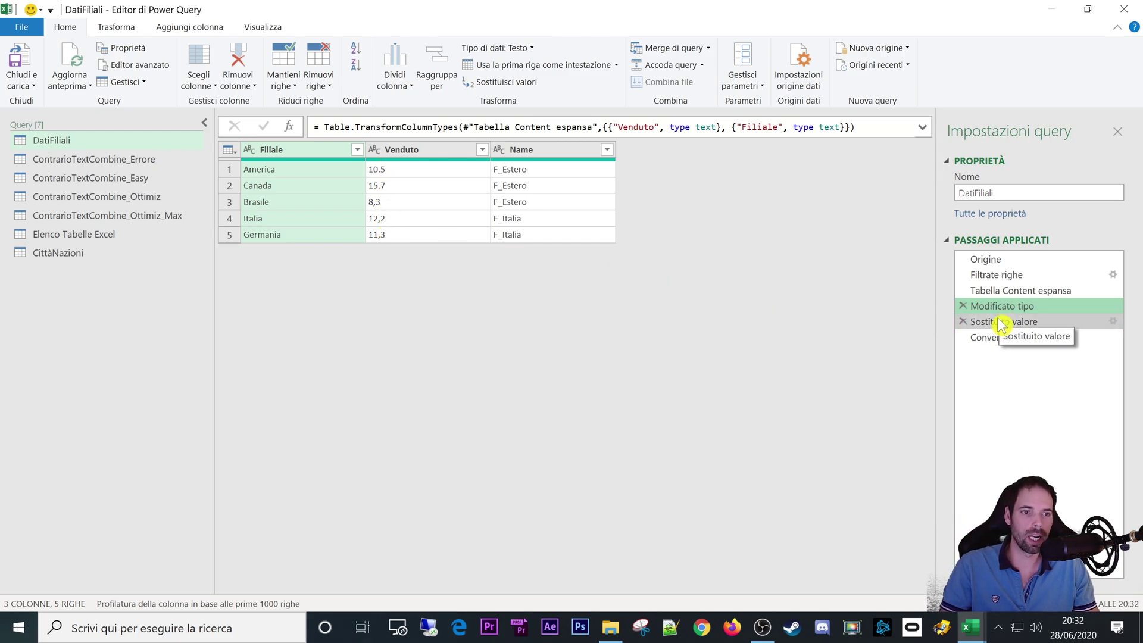
pyautogui.click(446, 159)
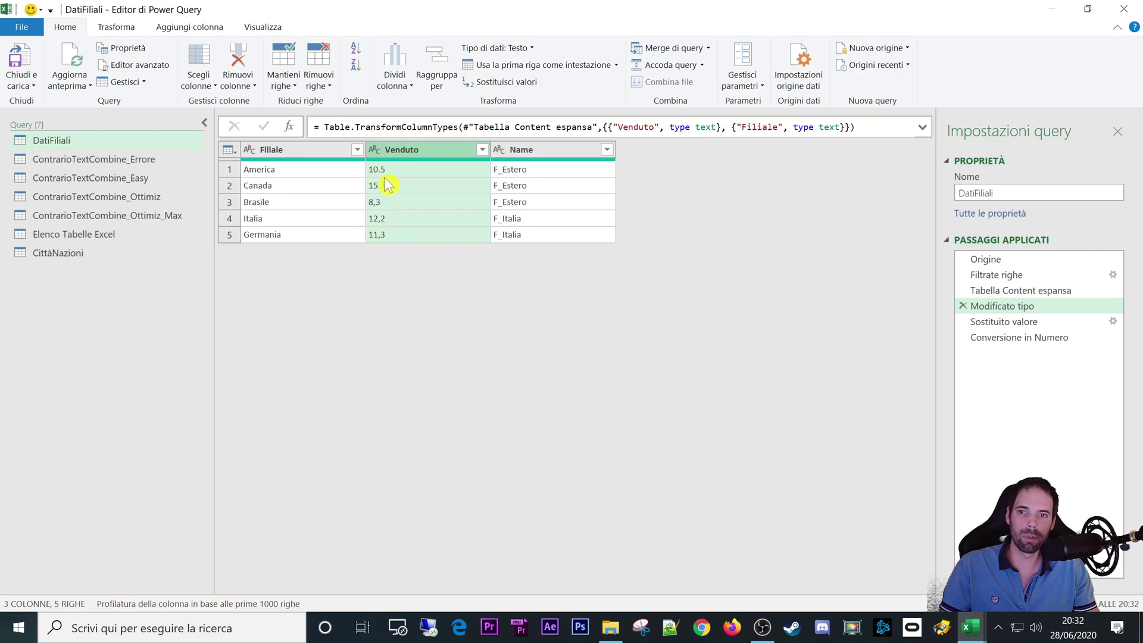
pyautogui.click(117, 27)
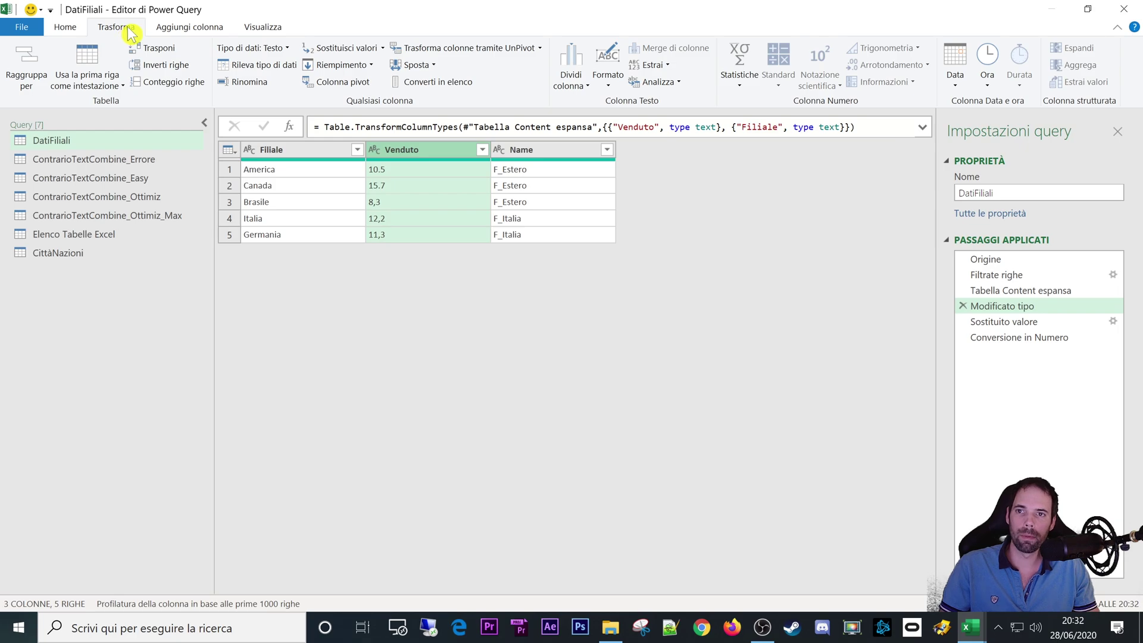
# Start an inserted replacement of "." with "," in Venduto, then cancel it
pyautogui.click(336, 52)
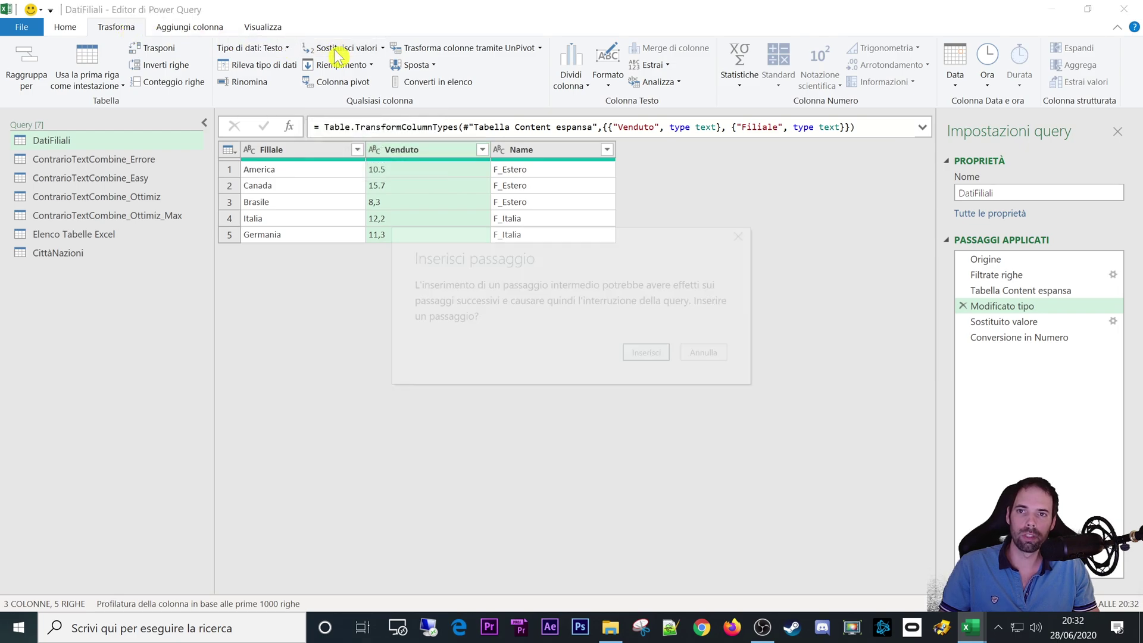
pyautogui.click(641, 352)
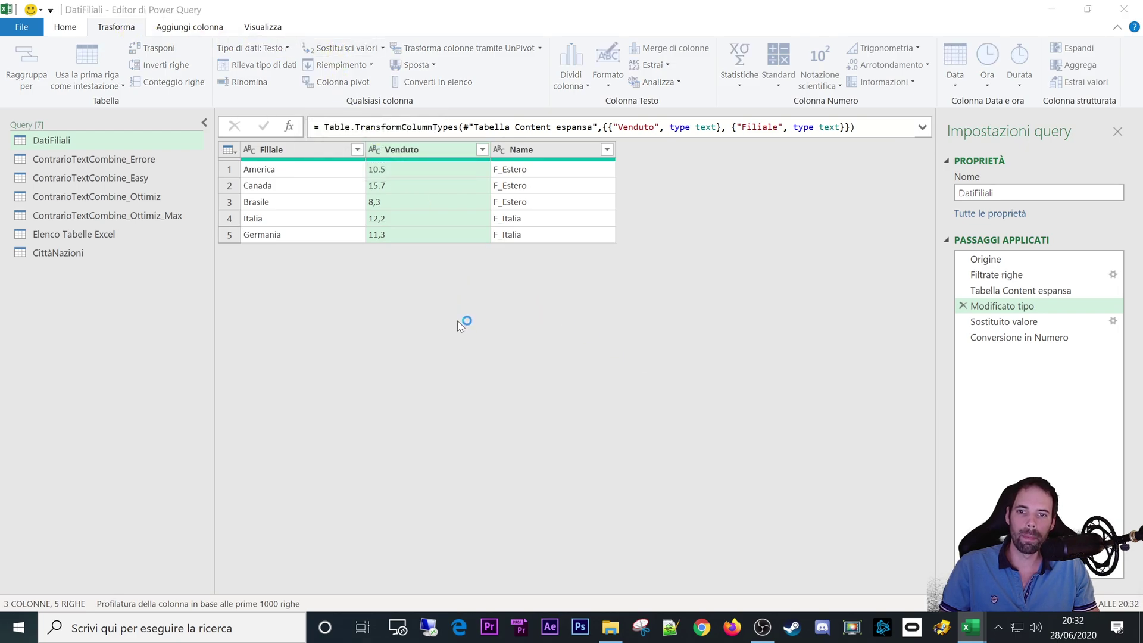
pyautogui.write('.')
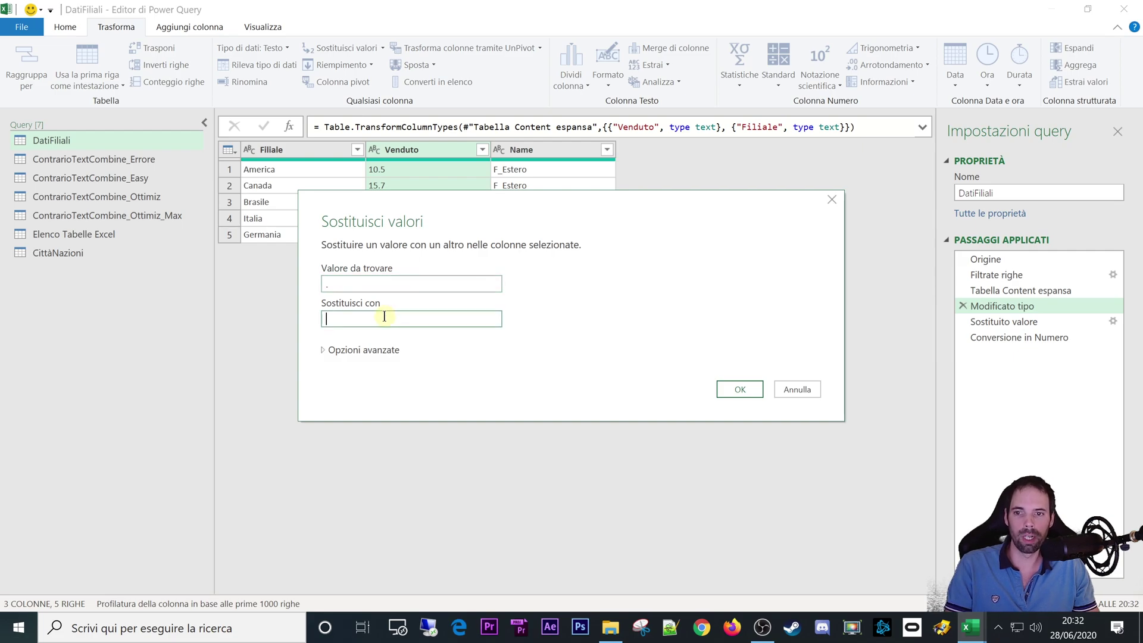
pyautogui.click(390, 318)
pyautogui.write(',')
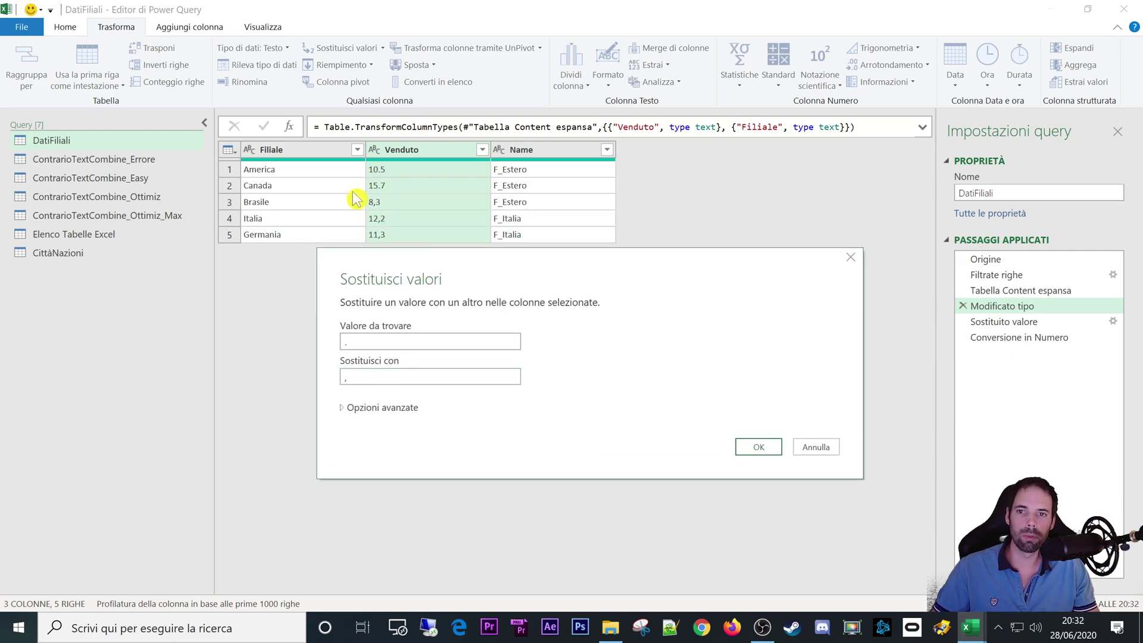
pyautogui.click(811, 448)
# Review the Sostituito valore, Conversione in Numero and Modificato tipo steps, returning to Tabella Content espansa
pyautogui.click(1013, 323)
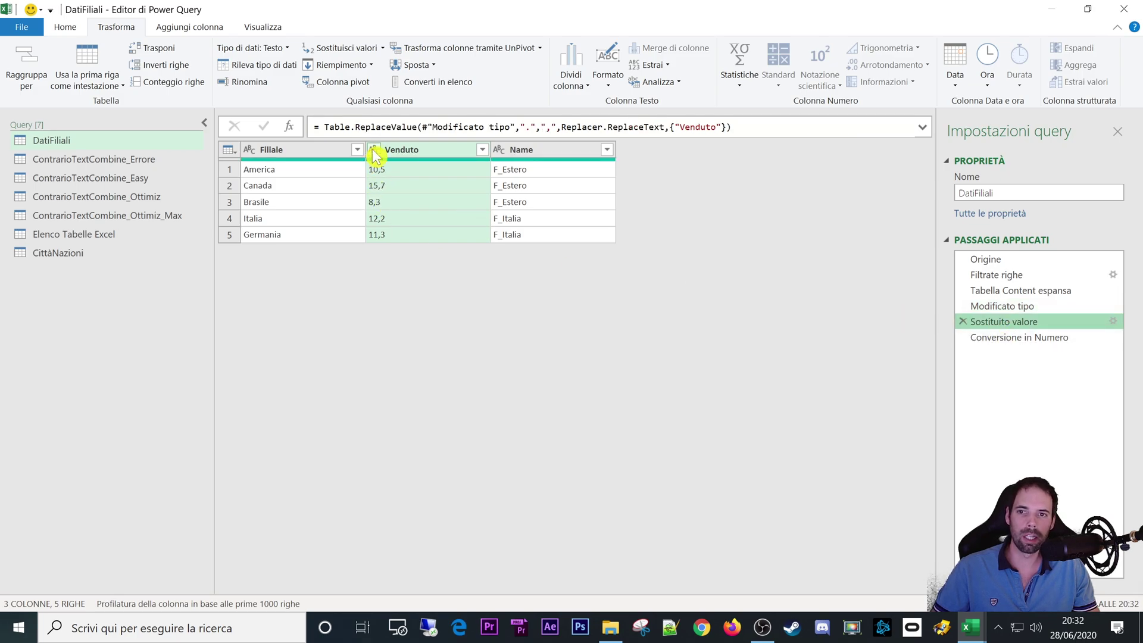
pyautogui.click(1021, 337)
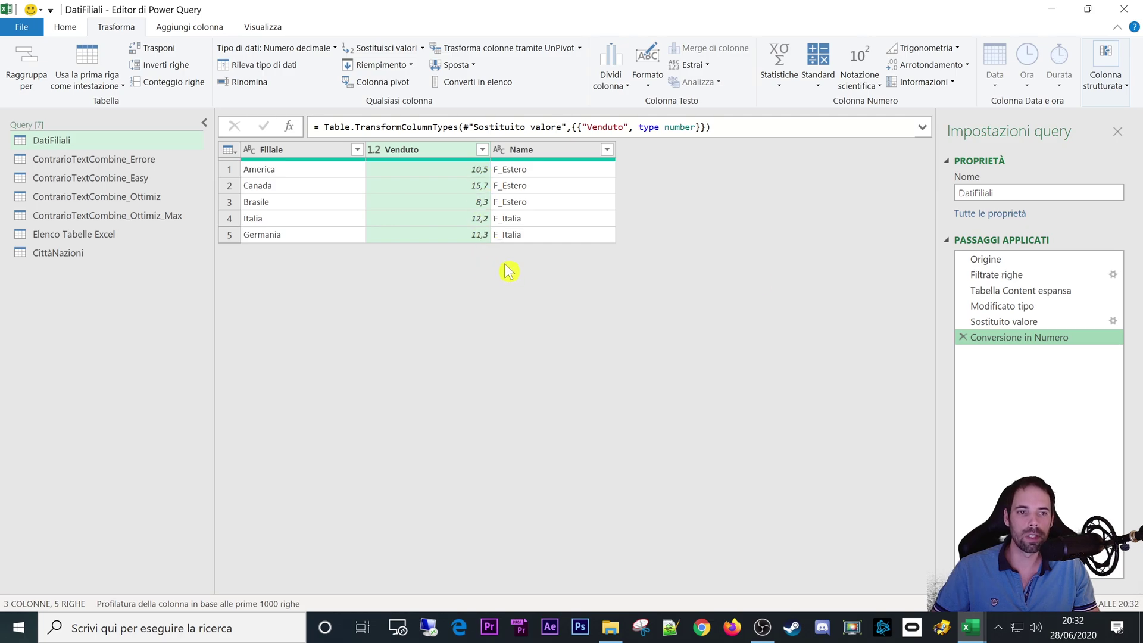
pyautogui.click(983, 306)
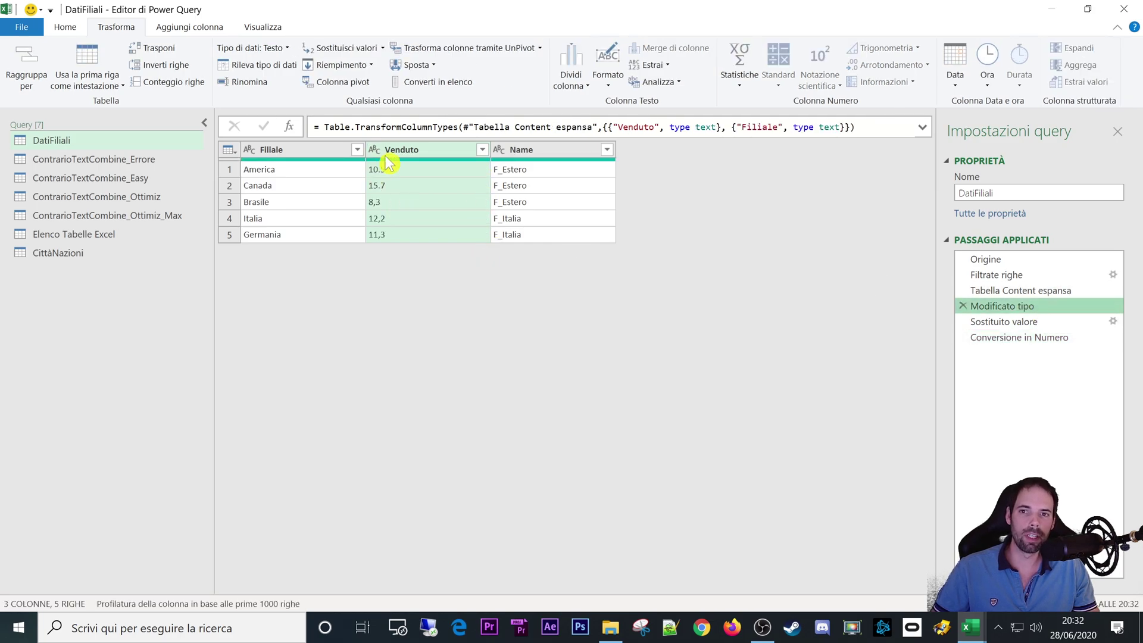
pyautogui.click(980, 290)
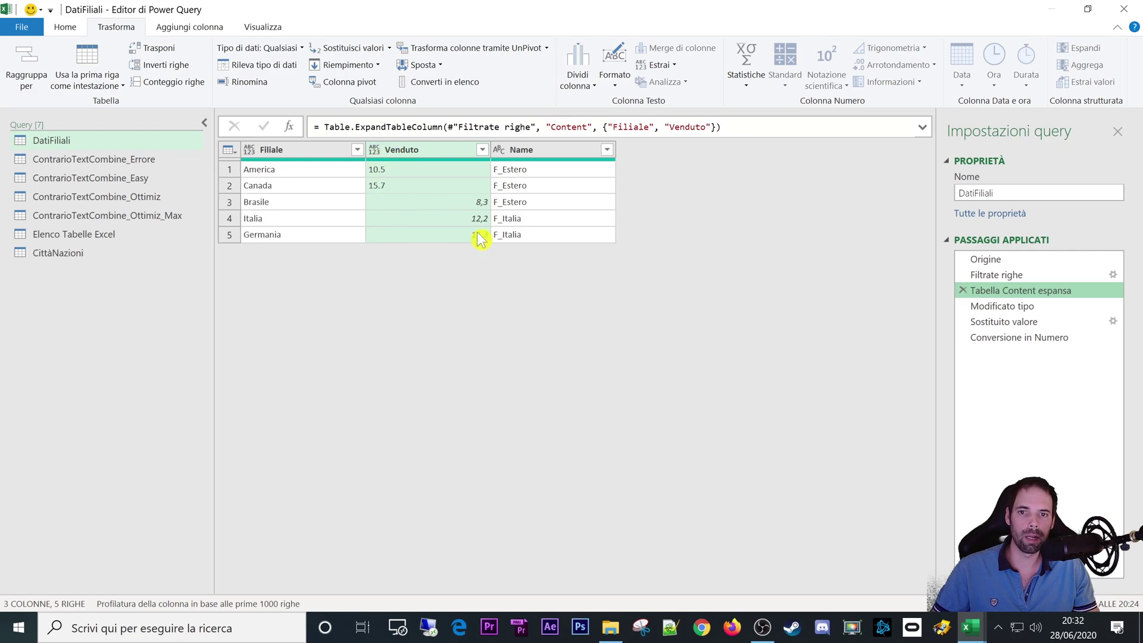
pyautogui.click(417, 150)
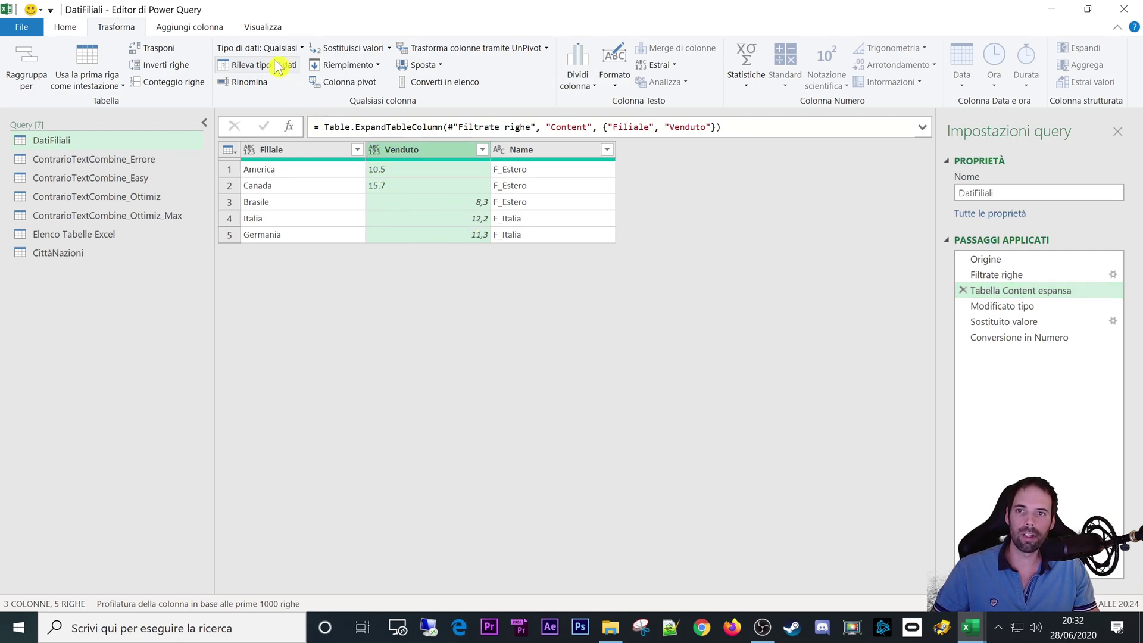
# Insert a step replacing "." with "," in Venduto after Tabella Content espansa
pyautogui.click(341, 55)
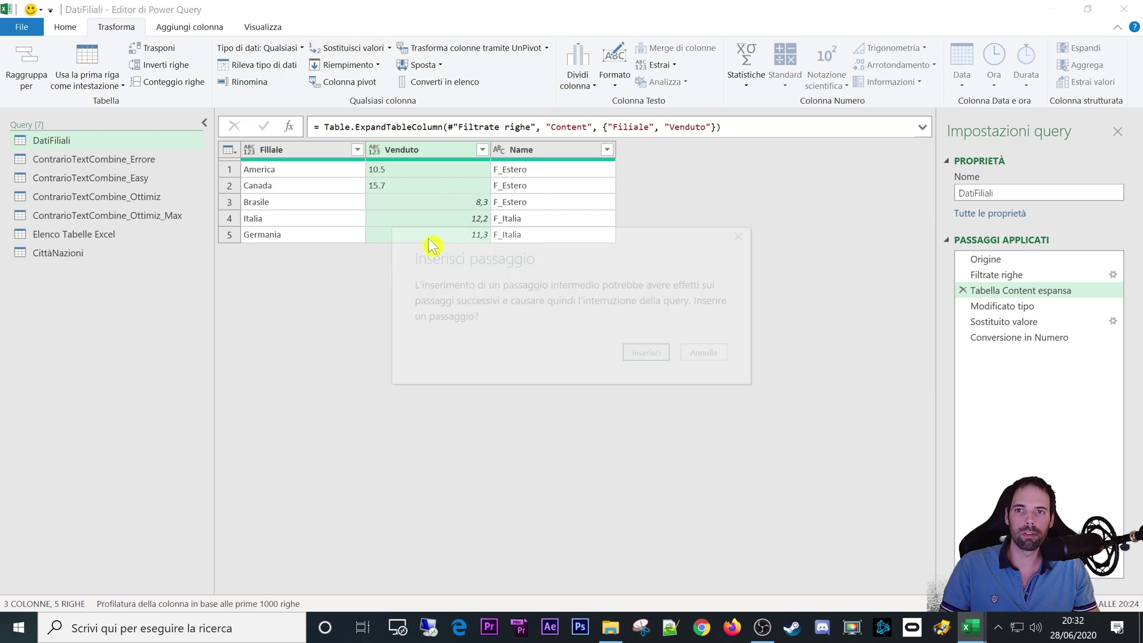
pyautogui.click(653, 356)
pyautogui.write('.')
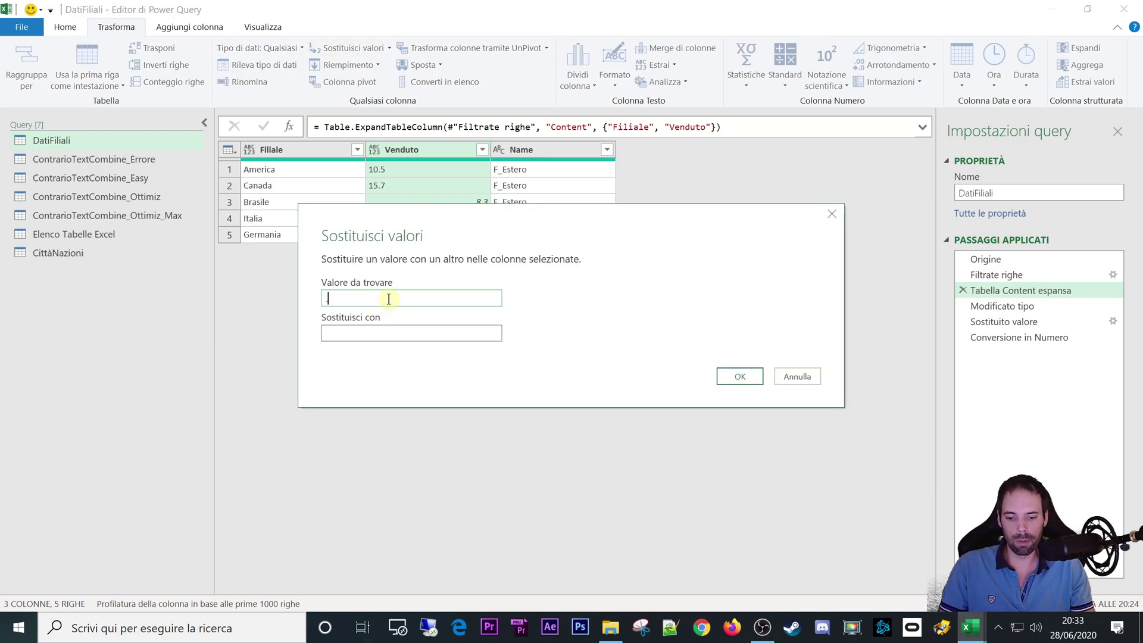
pyautogui.click(378, 338)
pyautogui.write(',')
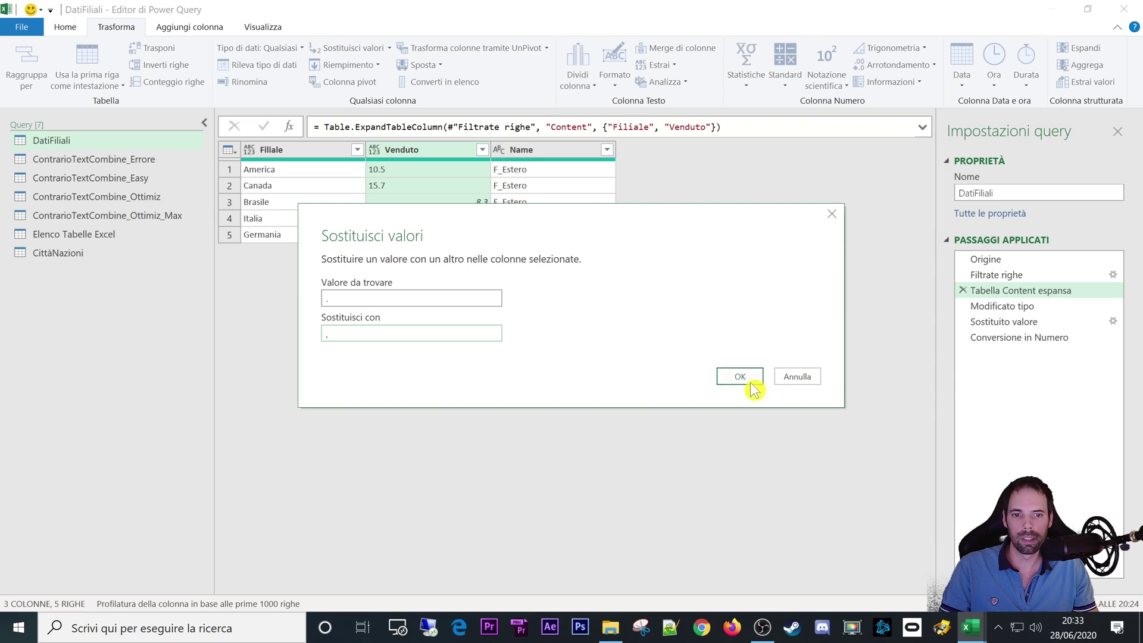
pyautogui.click(746, 381)
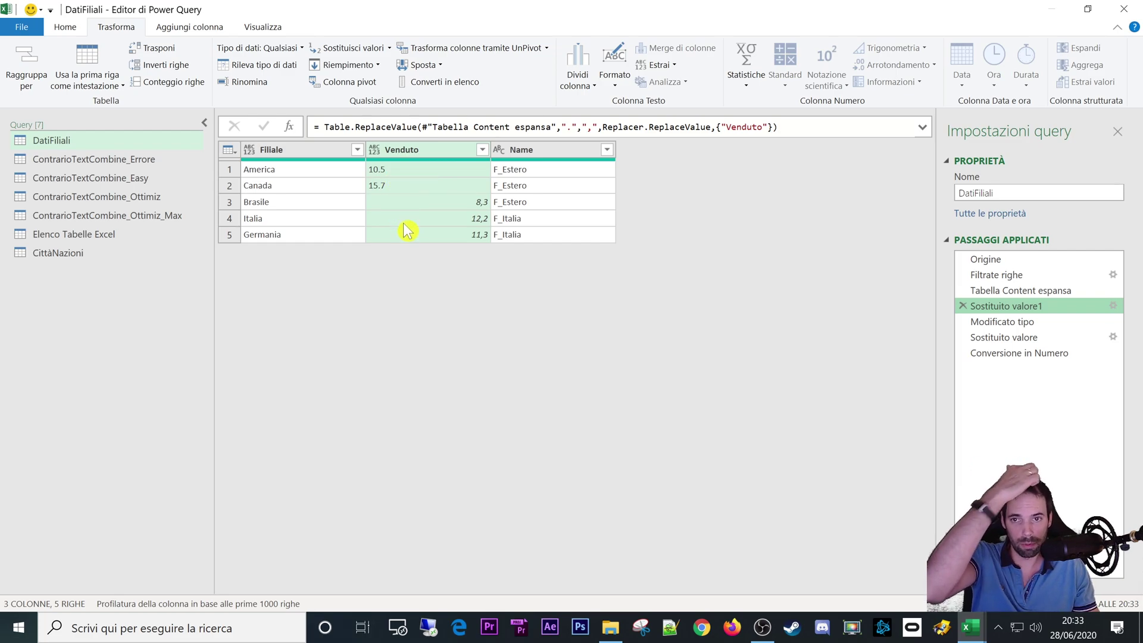
# Inspect Brasile's 8,3 and examine Table.ReplaceValue in the step formula
pyautogui.click(461, 209)
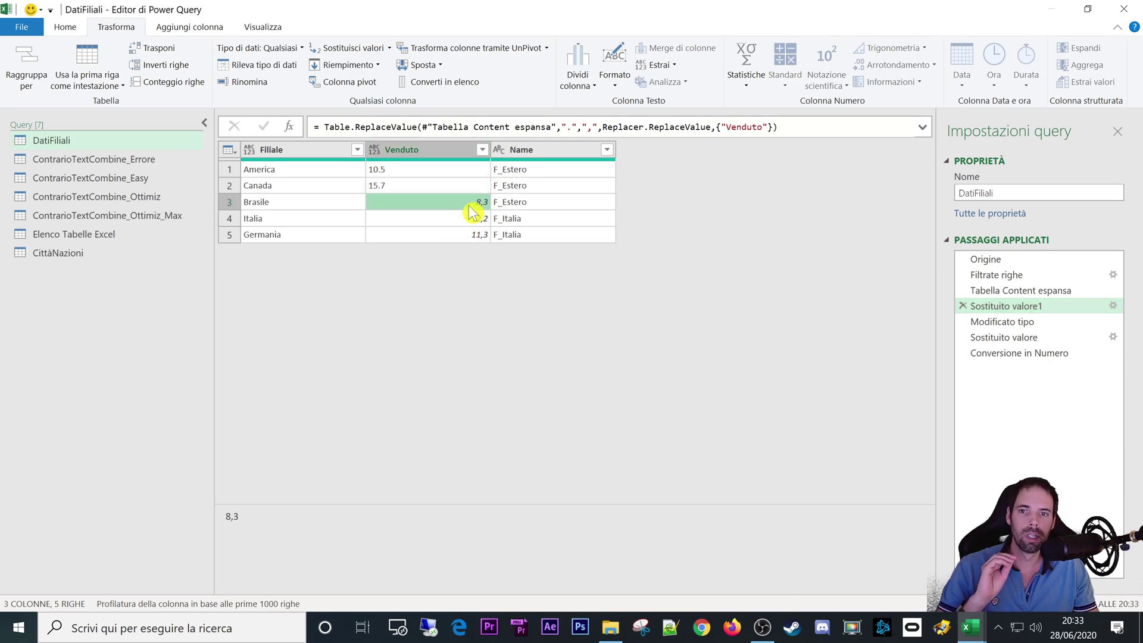
pyautogui.click(423, 156)
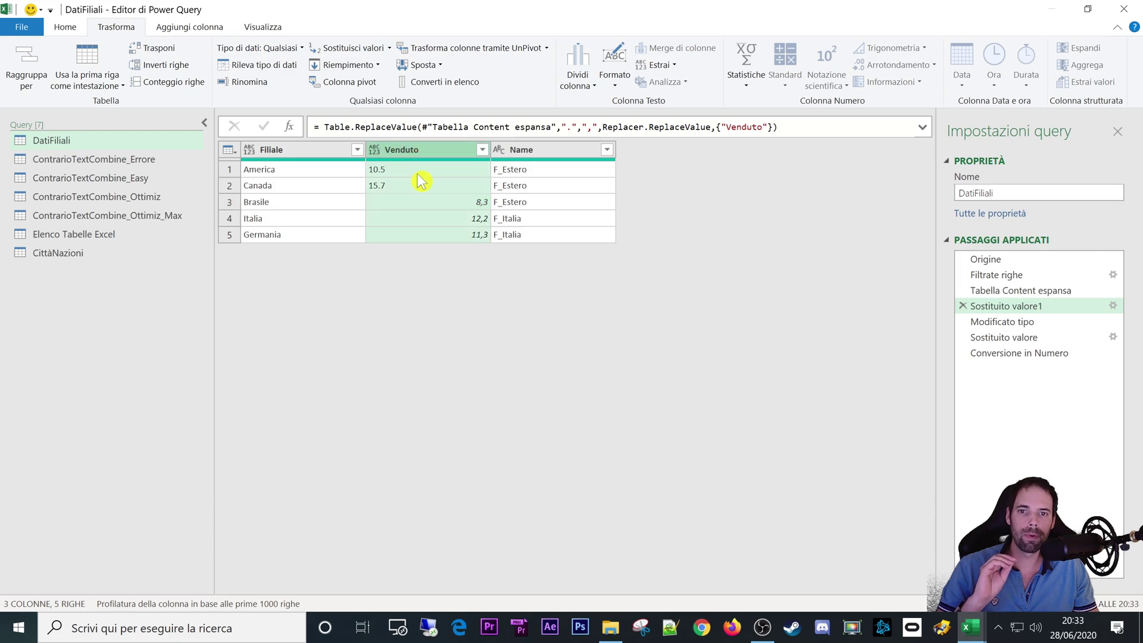
pyautogui.click(456, 206)
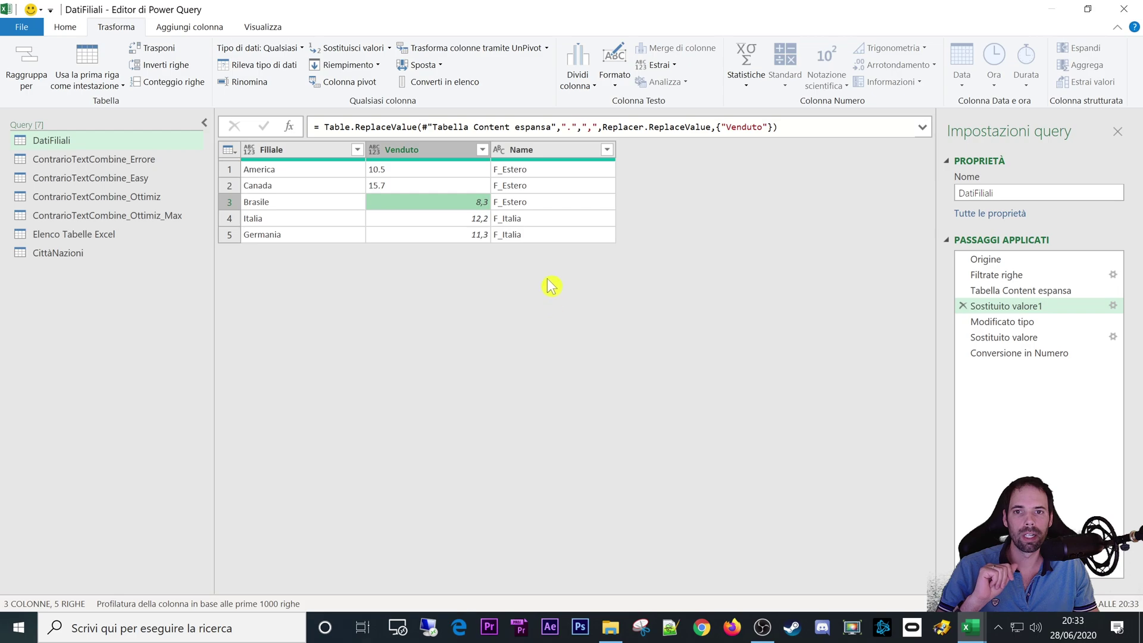
pyautogui.doubleClick(344, 126)
pyautogui.moveTo(343, 127); pyautogui.dragTo(423, 127)
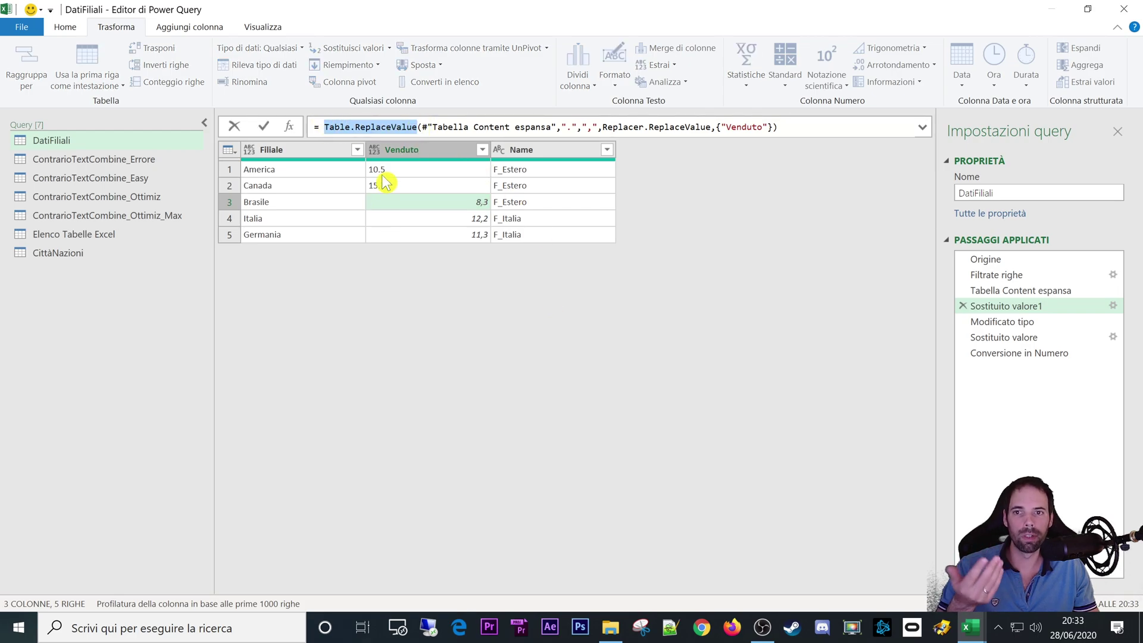
pyautogui.click(422, 128)
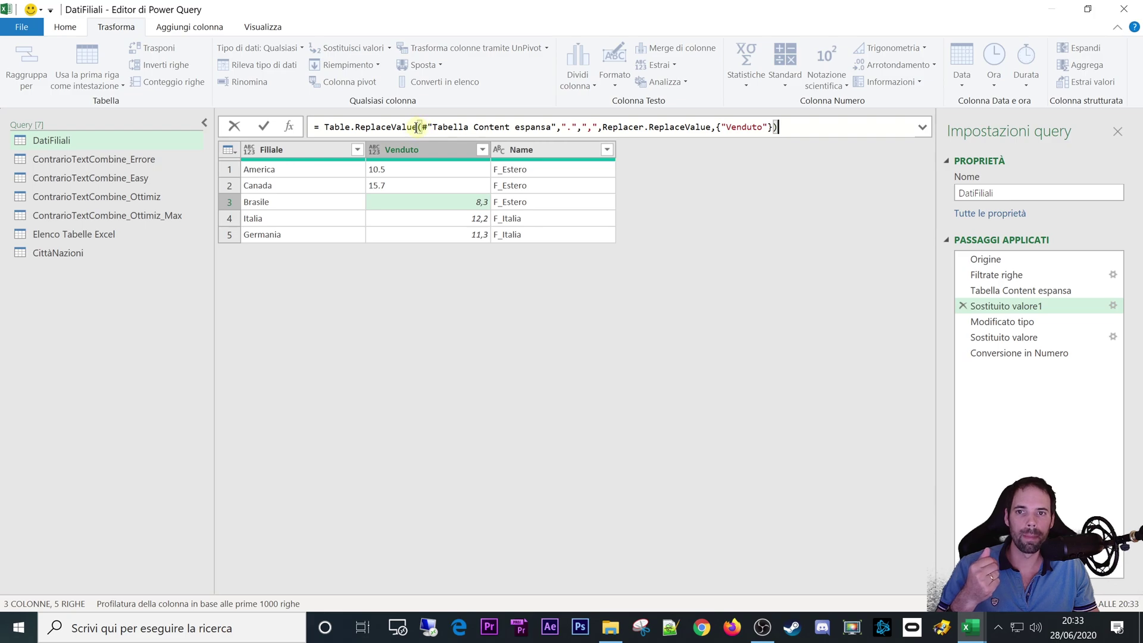
pyautogui.moveTo(418, 127); pyautogui.dragTo(404, 129)
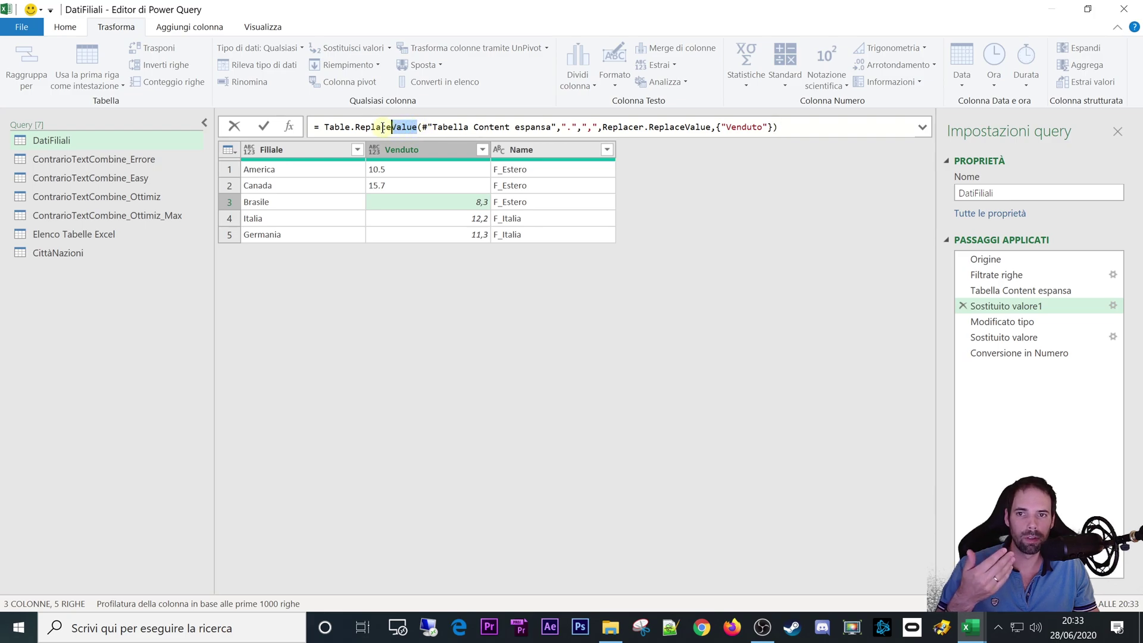
pyautogui.doubleClick(384, 129)
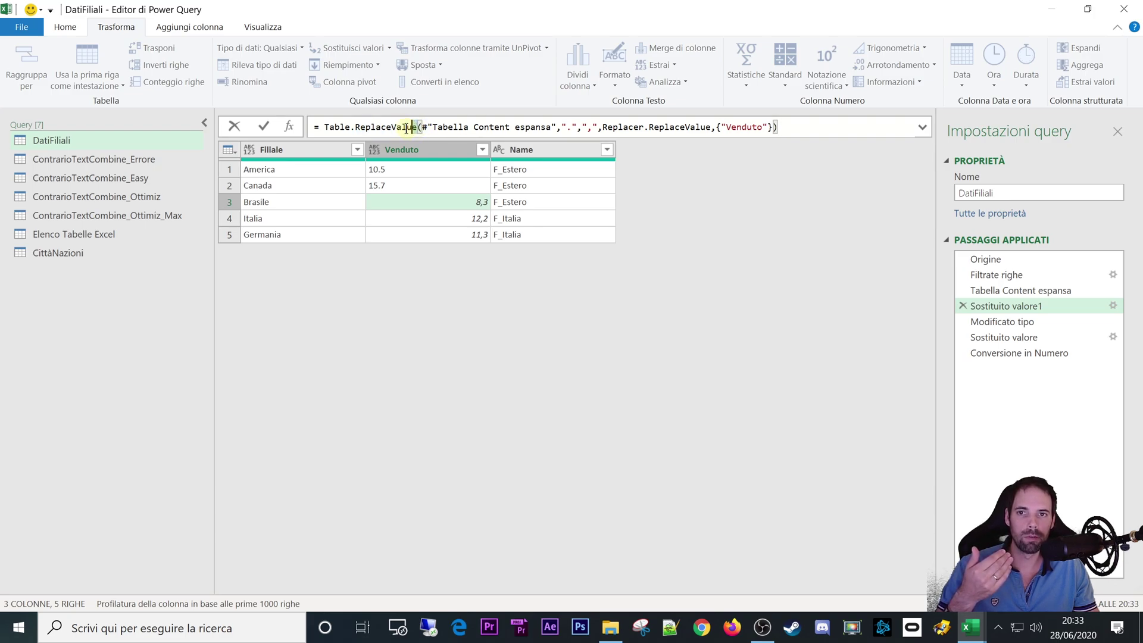
# Check Venduto values: Italia 12,2, Germania 11,3, America 10.5 and Canada 15.7
pyautogui.click(465, 221)
pyautogui.click(465, 237)
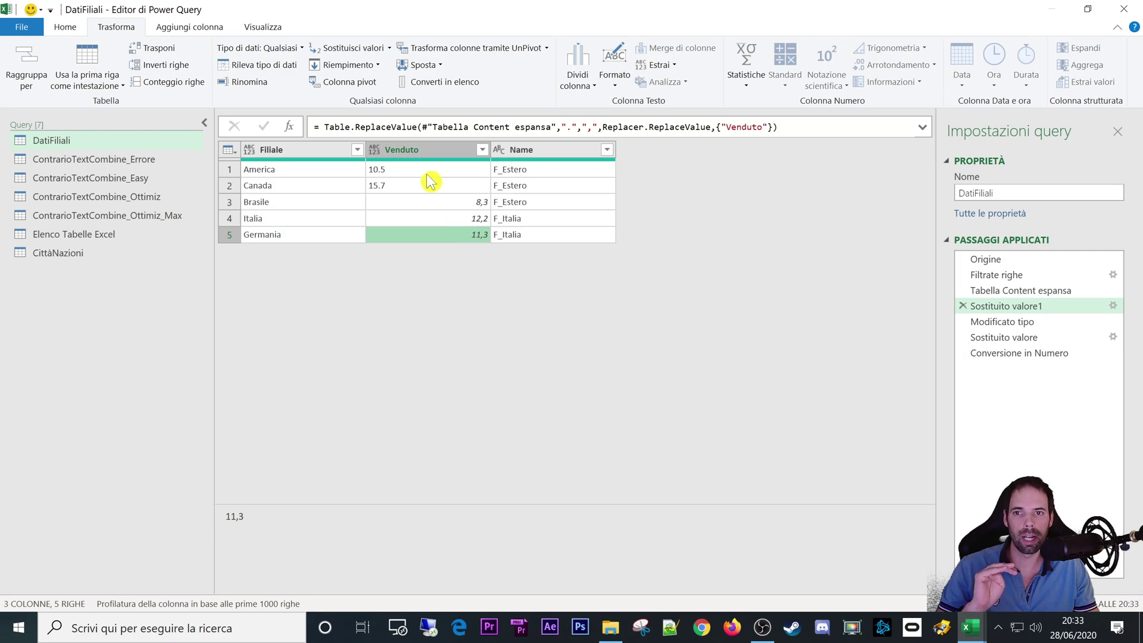
pyautogui.click(381, 170)
pyautogui.click(384, 184)
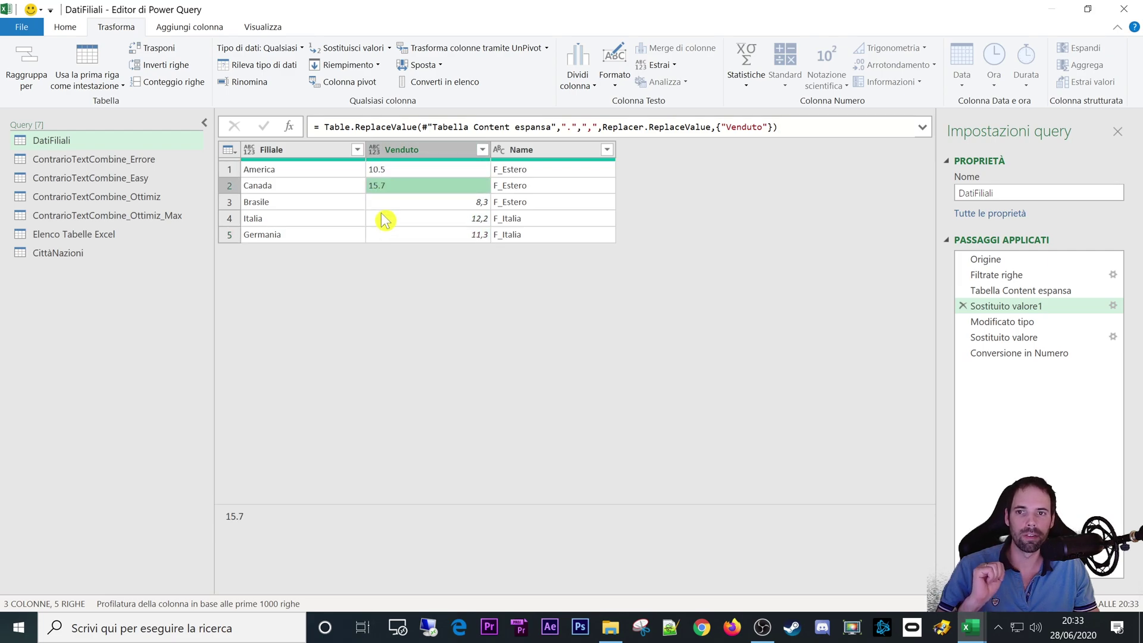
# Delete Sostituito valore1 and review the Sostituito valore and Conversione in Numero steps
pyautogui.click(962, 306)
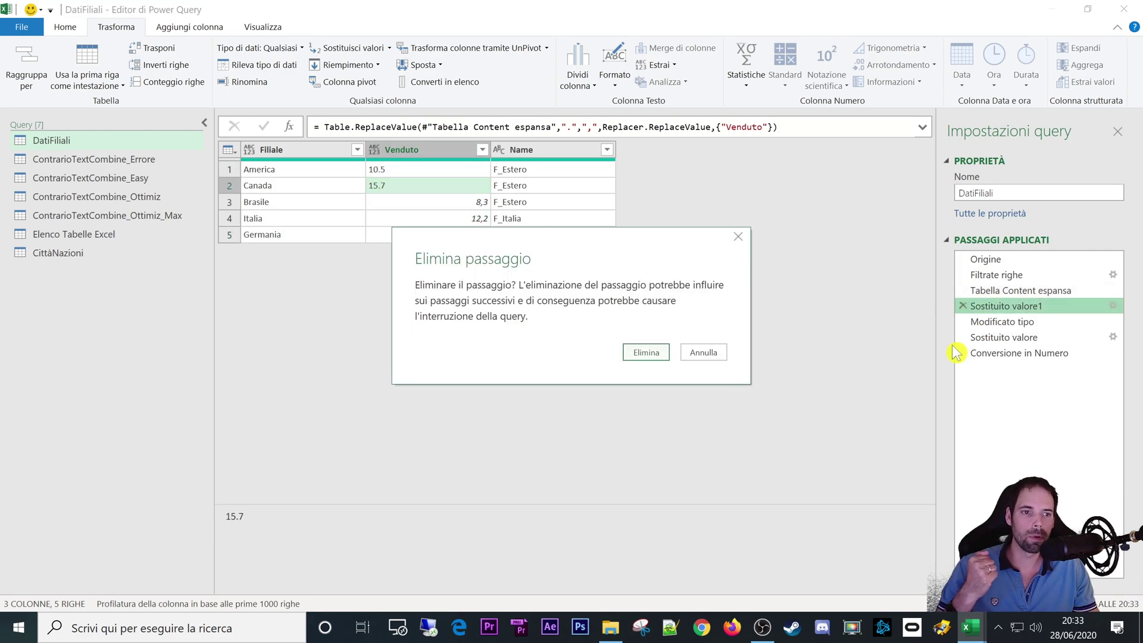
pyautogui.click(644, 352)
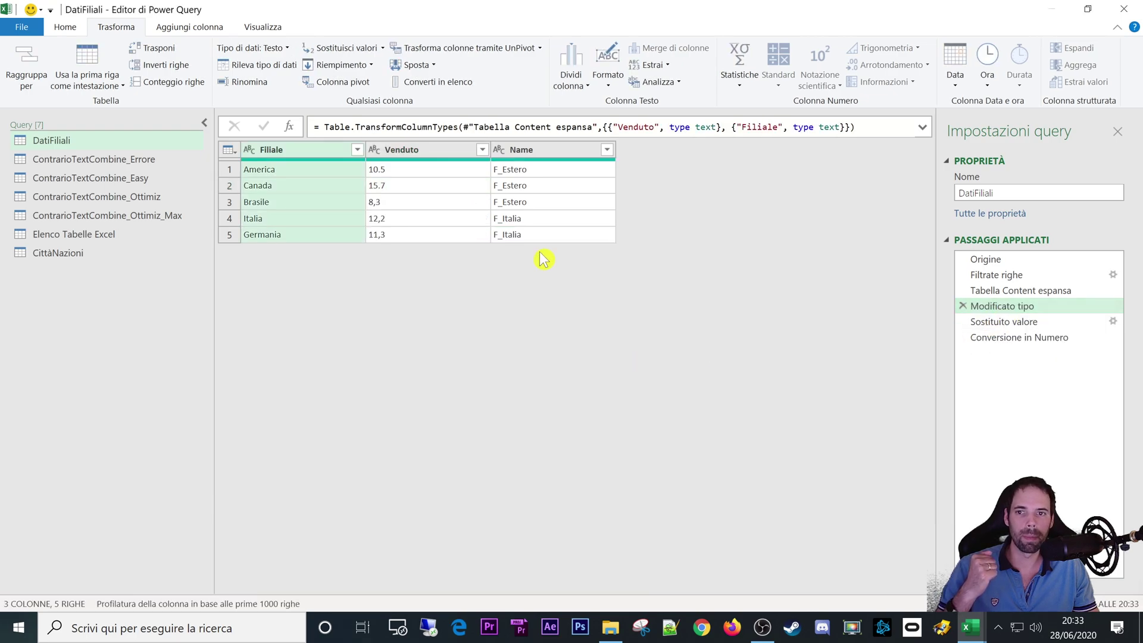
pyautogui.click(1026, 321)
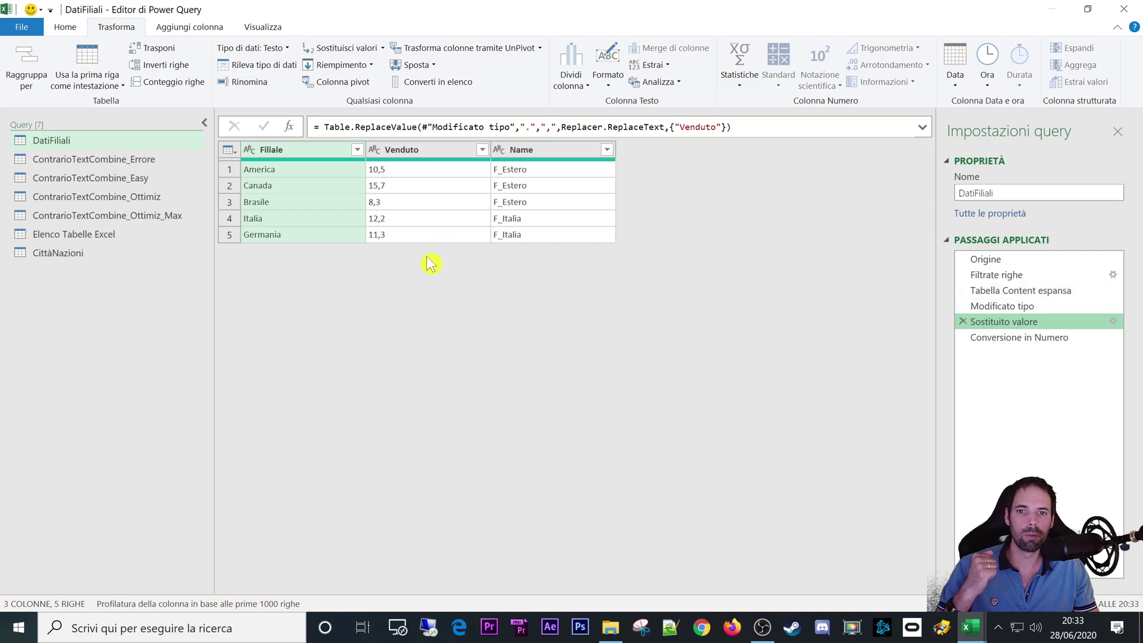
pyautogui.click(1026, 337)
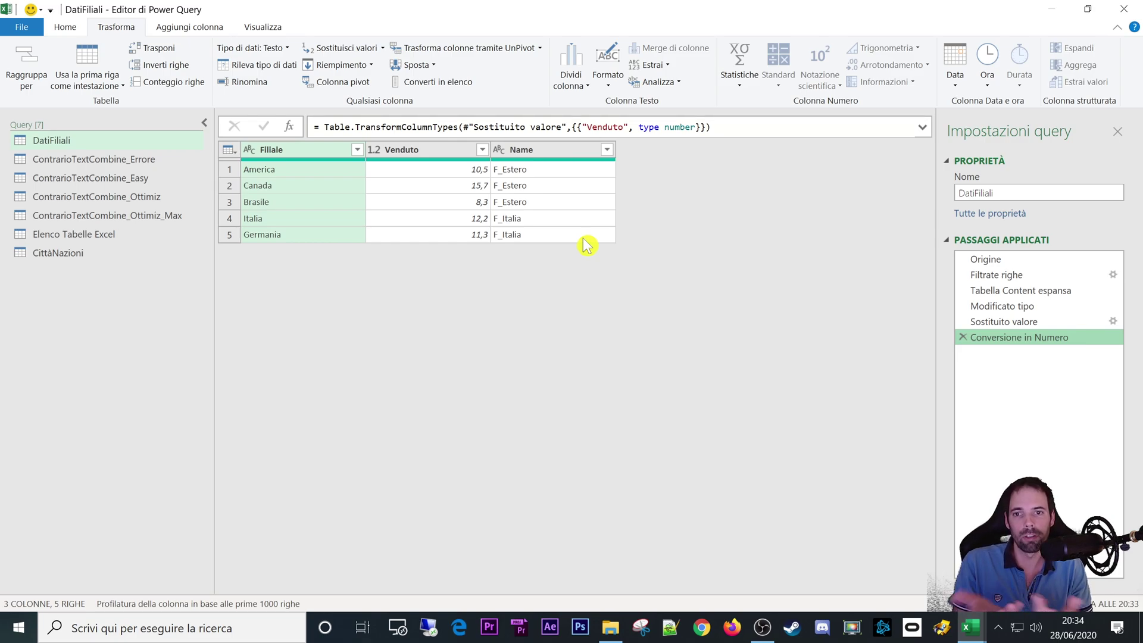
# Inspect the Italia, America and Brasile (8,3) Venduto values, then return to Origine
pyautogui.click(535, 275)
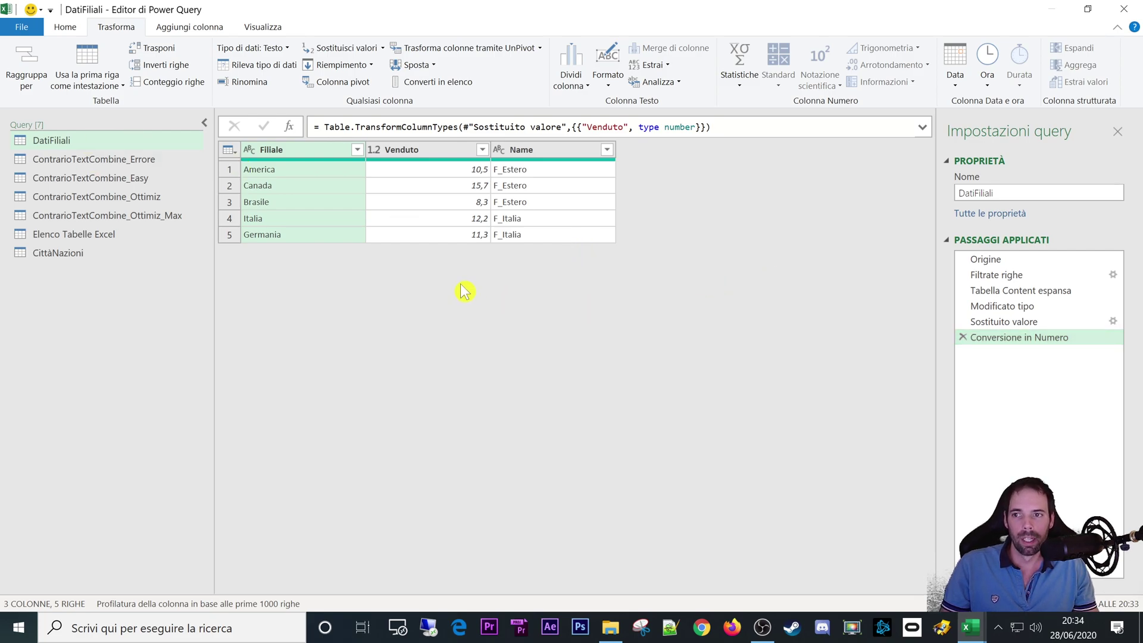
pyautogui.click(480, 221)
pyautogui.click(474, 171)
pyautogui.click(471, 203)
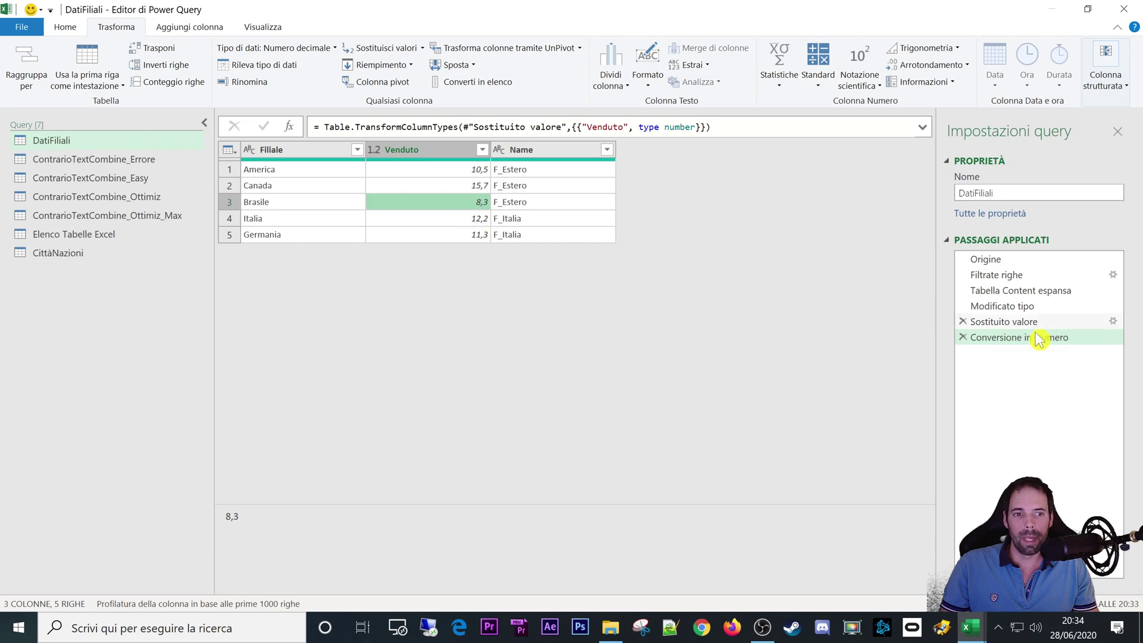
pyautogui.click(991, 260)
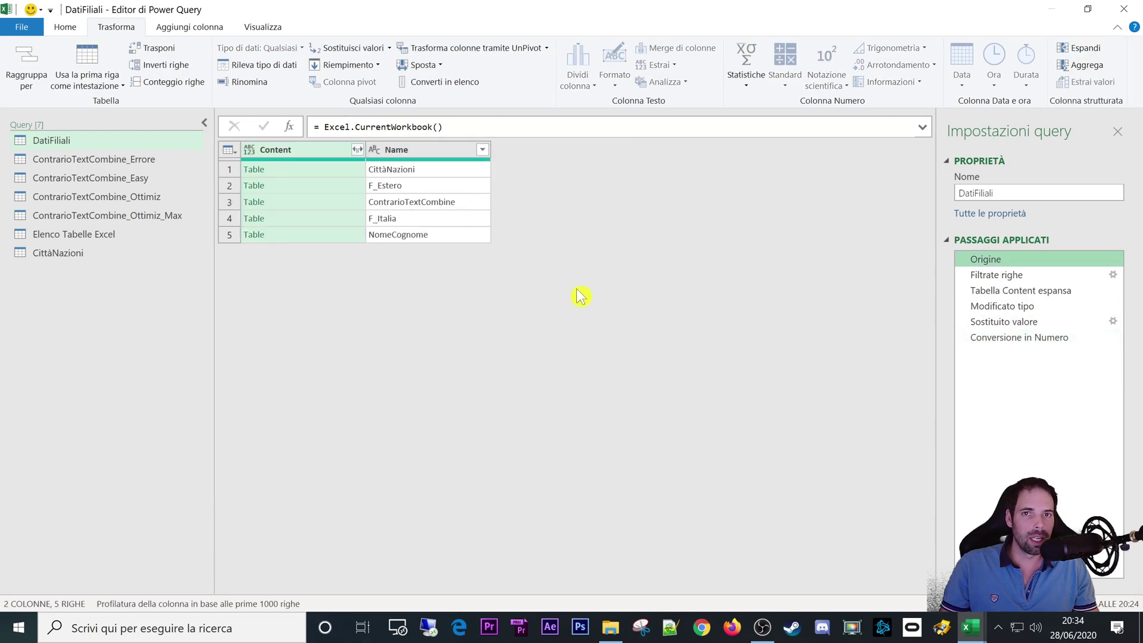
# Restore Power Query Editor to a smaller window positioned over the Estero sheet
pyautogui.moveTo(413, 9)
pyautogui.mouseDown()
pyautogui.moveTo(816, 114)
pyautogui.moveTo(1100, 133)
pyautogui.mouseUp()
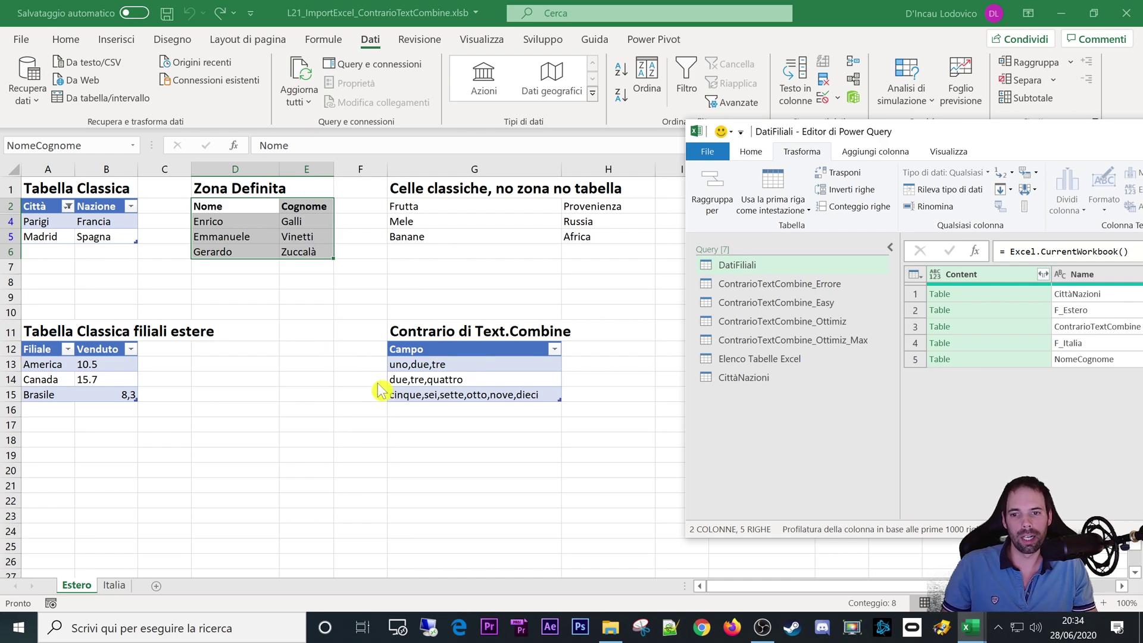
pyautogui.moveTo(1101, 146); pyautogui.dragTo(617, 127)
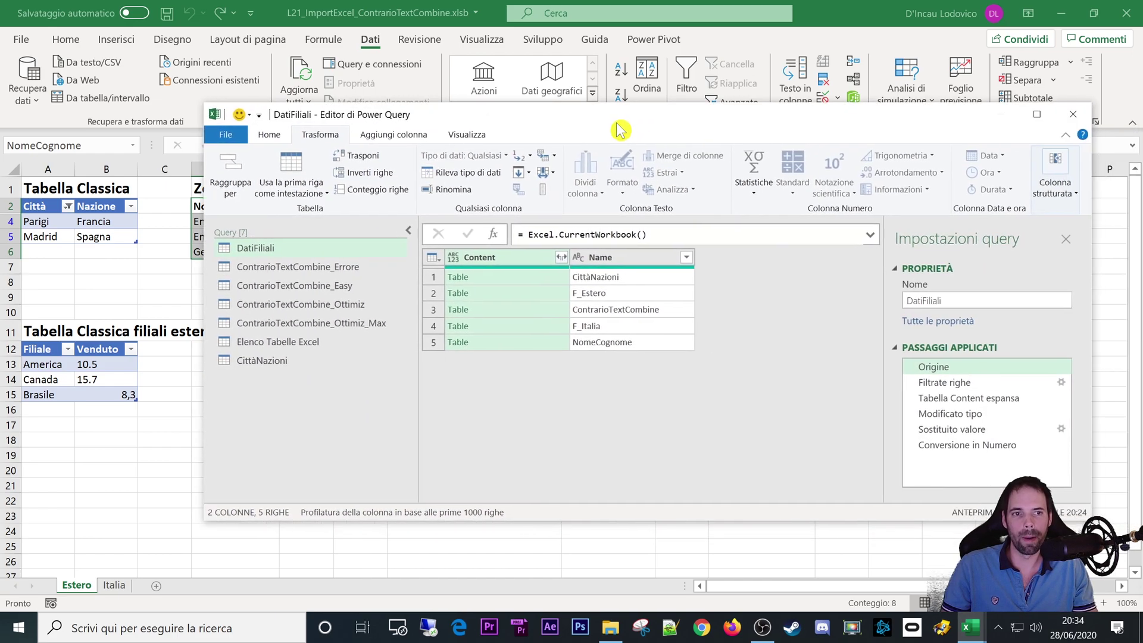